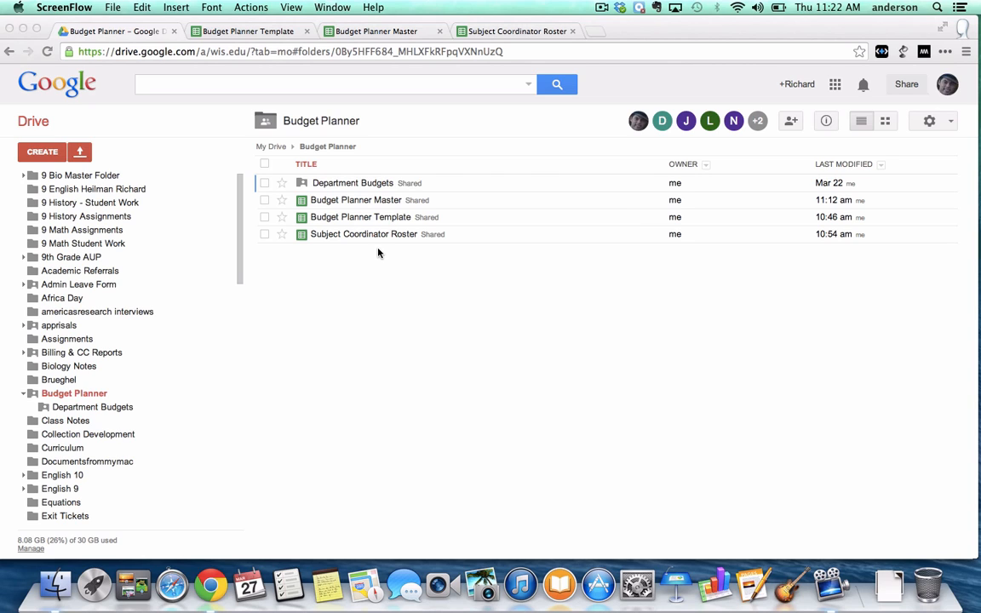
Examine the Budget Planner Template's department heading, its Sub-Total column formulas and its Grand Total formula
click(375, 219)
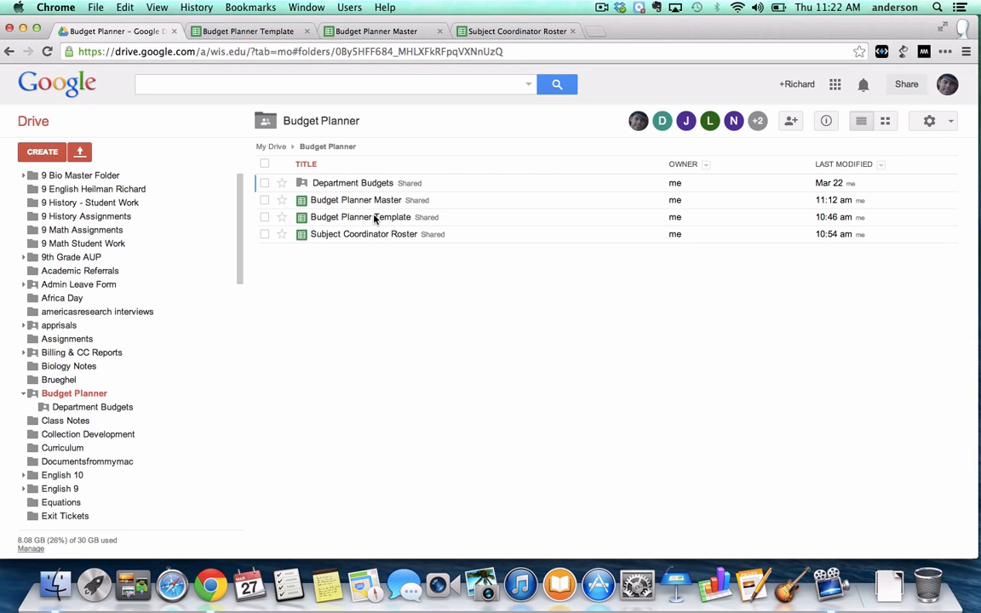
click(264, 31)
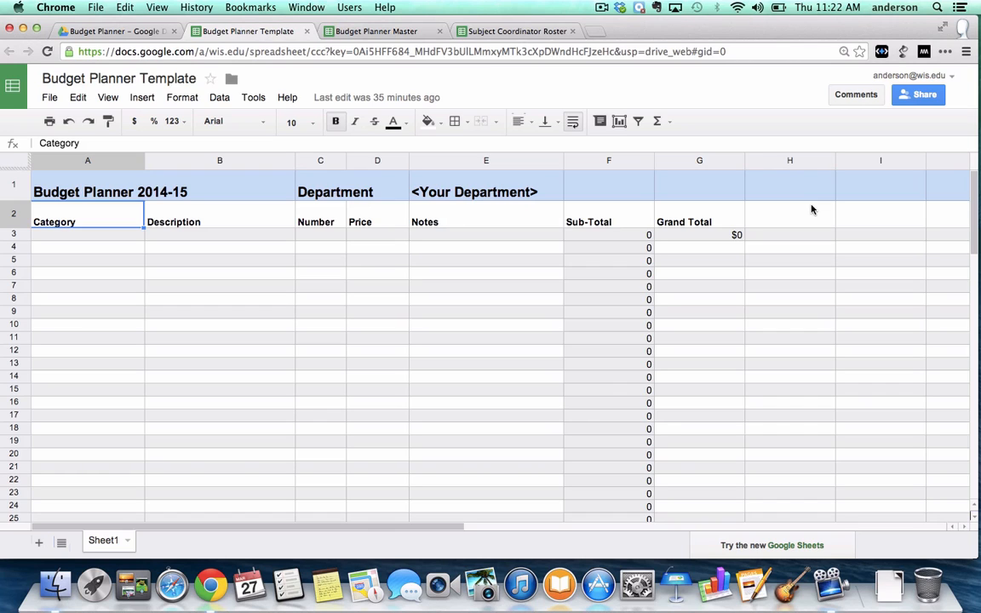
click(503, 191)
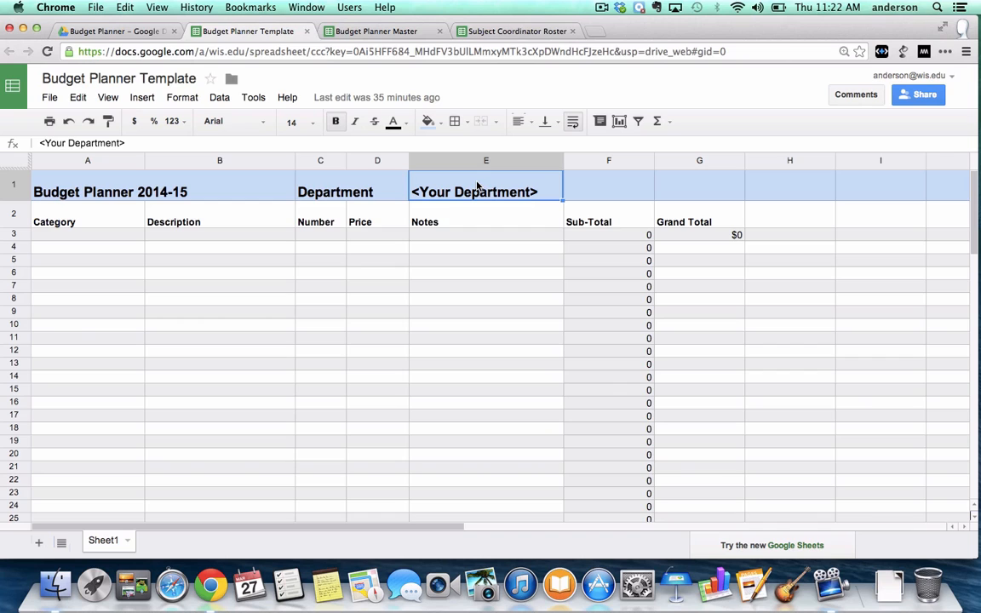
click(596, 237)
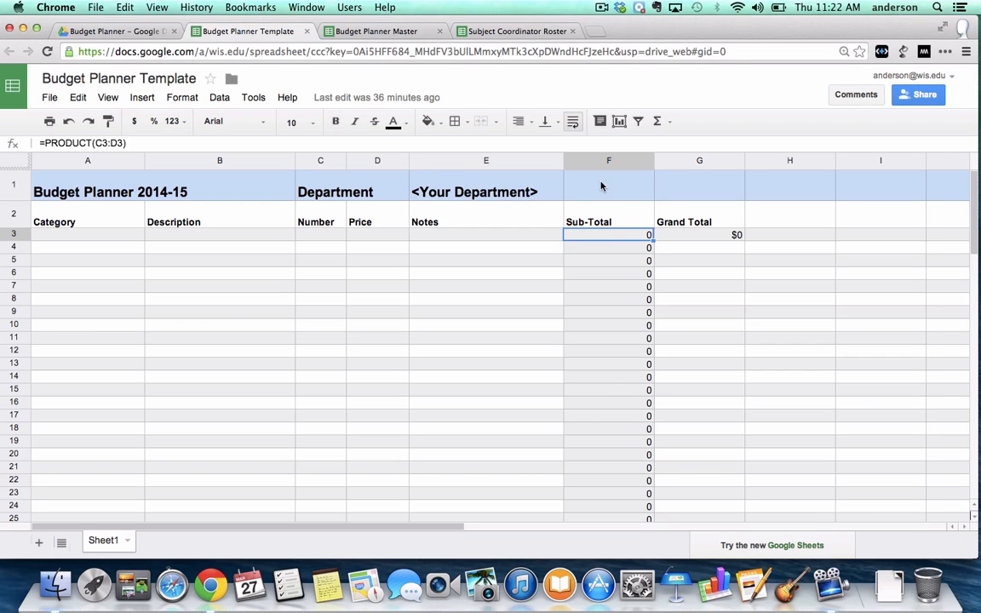
scroll(617, 333, down, 3)
scroll(617, 333, down, 1)
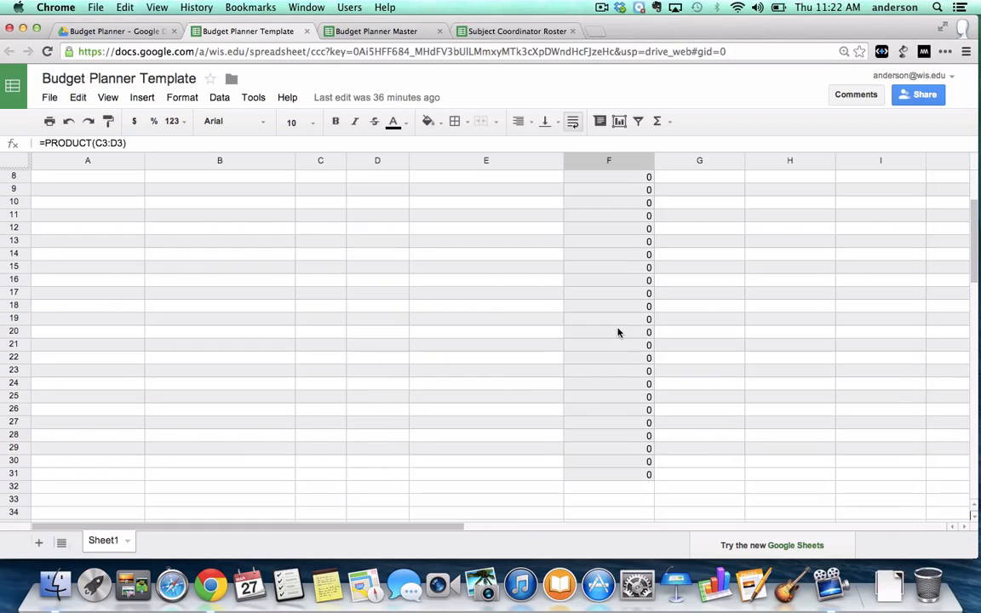
scroll(617, 333, up, 4)
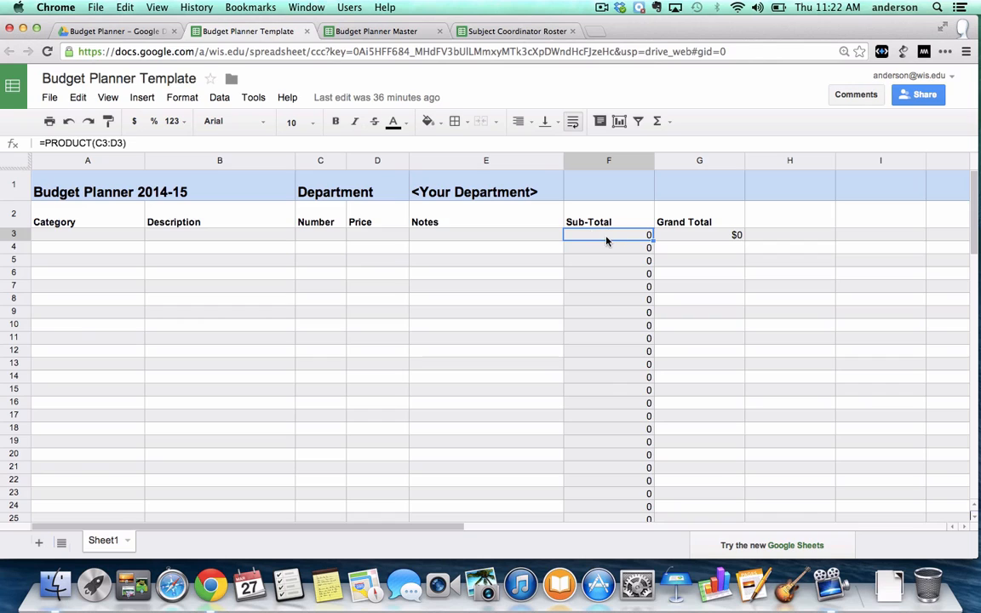
click(688, 238)
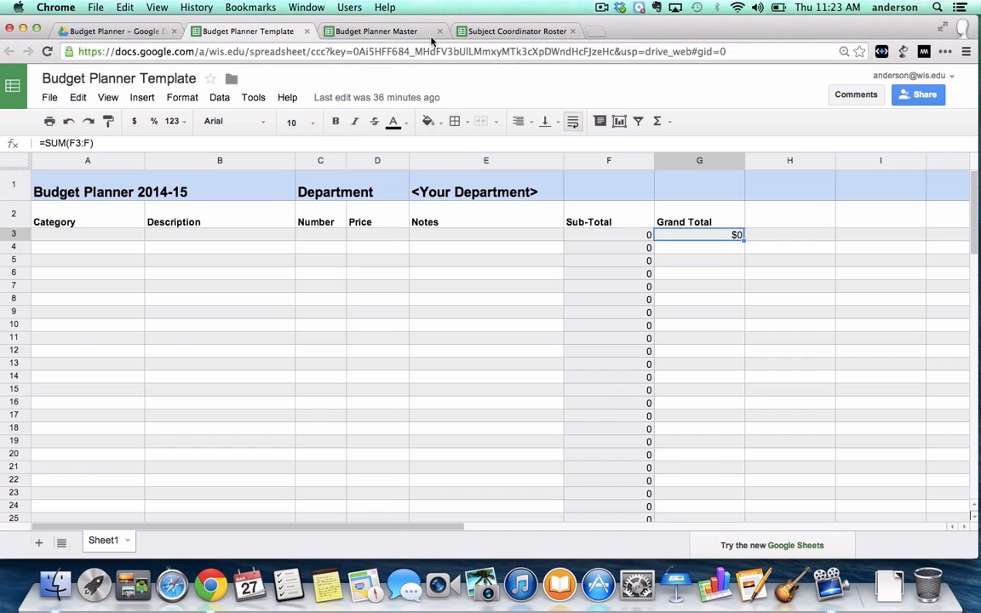
In the Subject Coordinator Roster, save Doctopus's sharing basics with "individual - all the same" documents, no class access and individual editing allowed
click(531, 34)
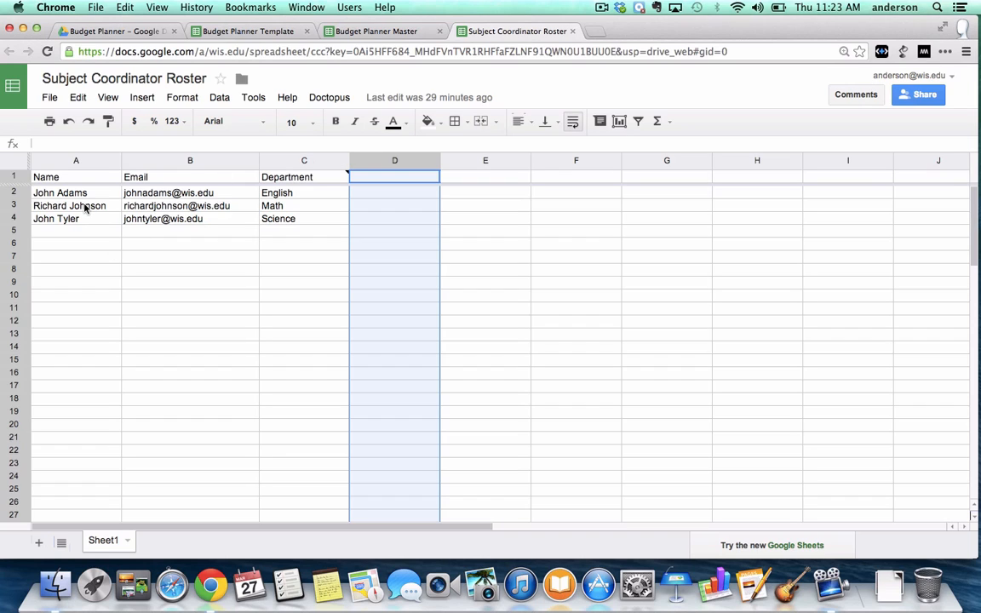
click(338, 99)
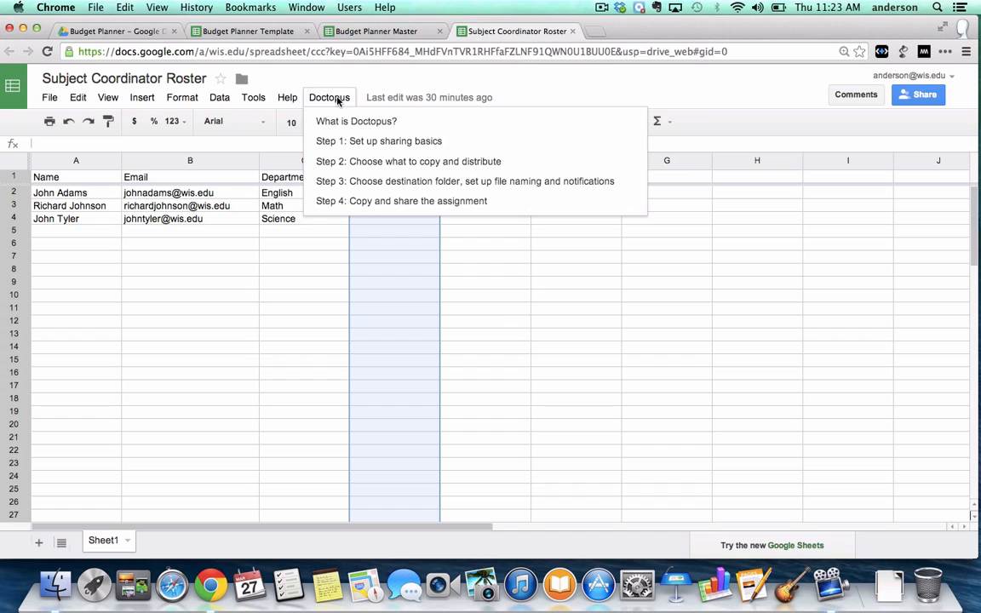
click(374, 143)
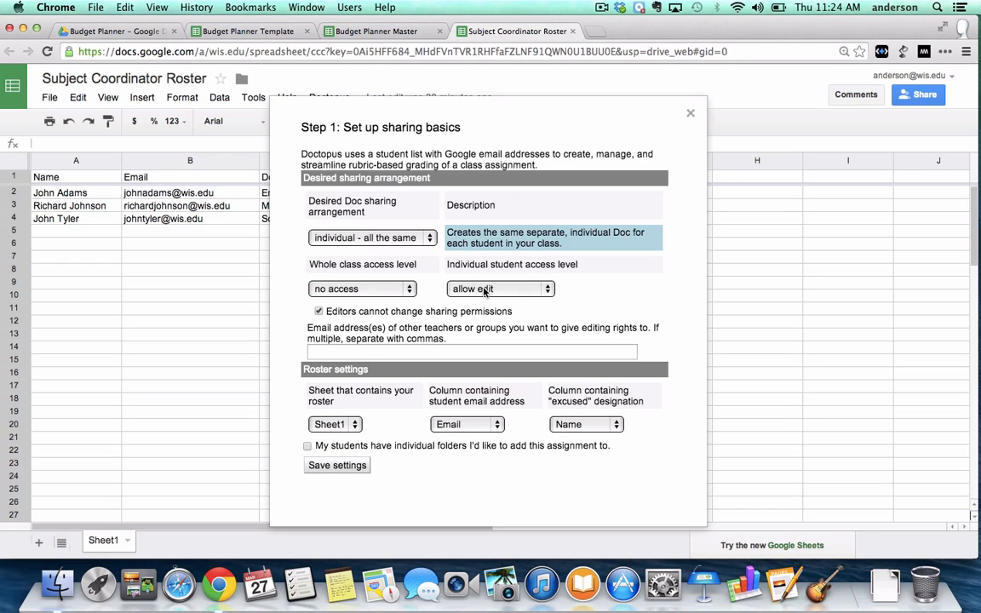
click(339, 350)
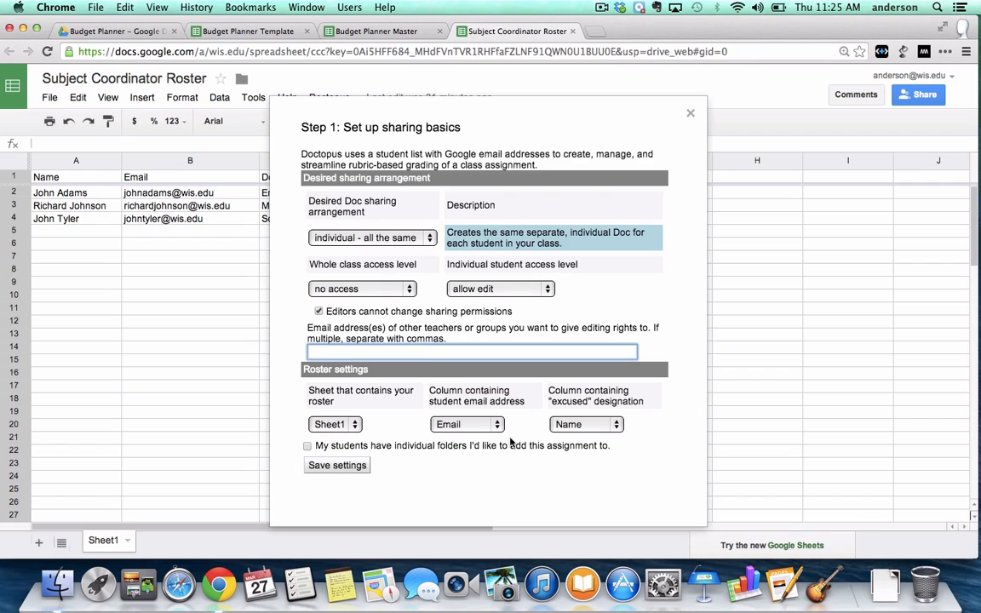
click(338, 472)
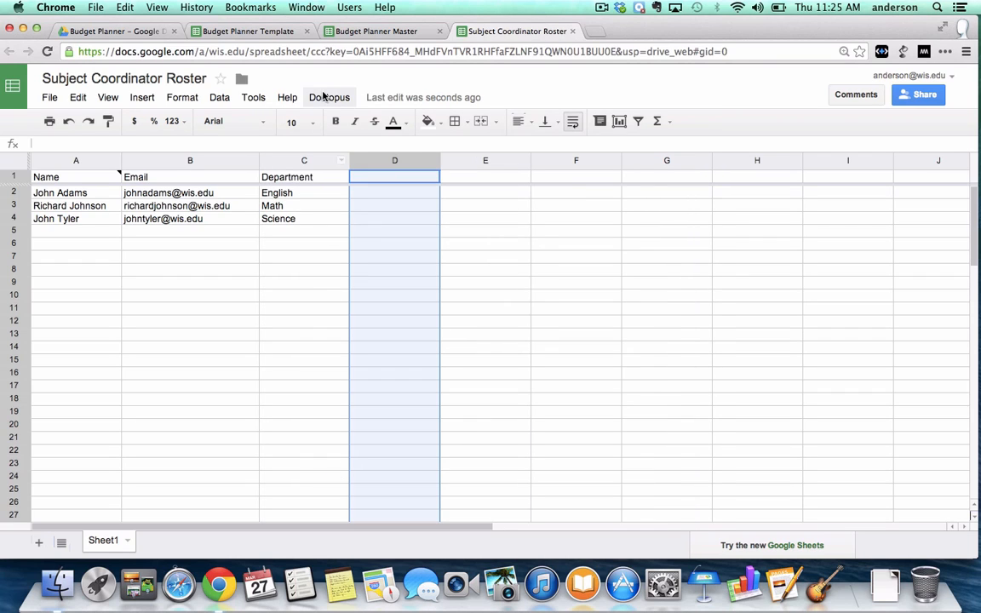
Choose the Budget Planner Template spreadsheet as the Doctopus item to copy and share, and save the settings
click(328, 97)
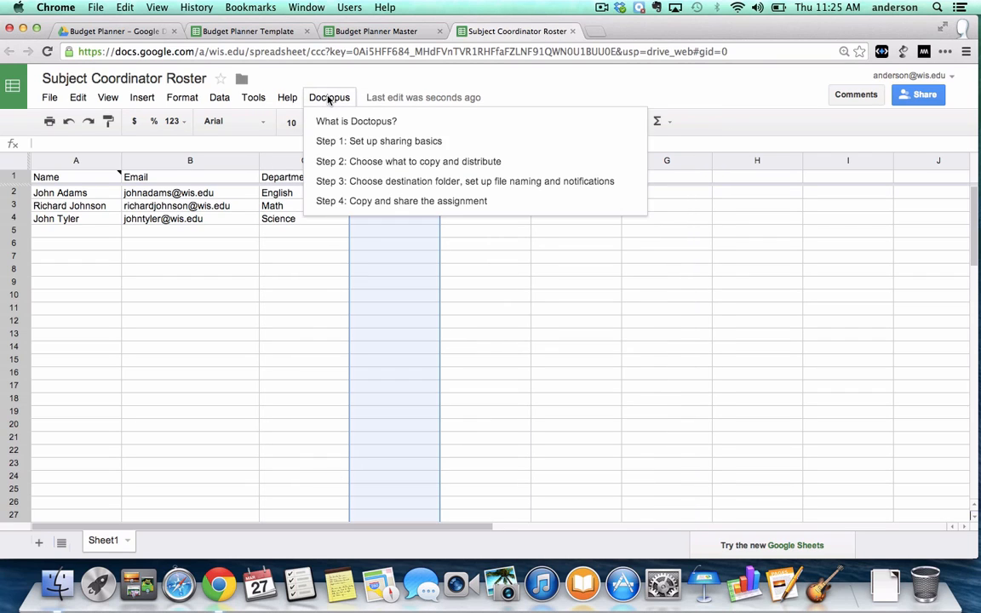
click(366, 162)
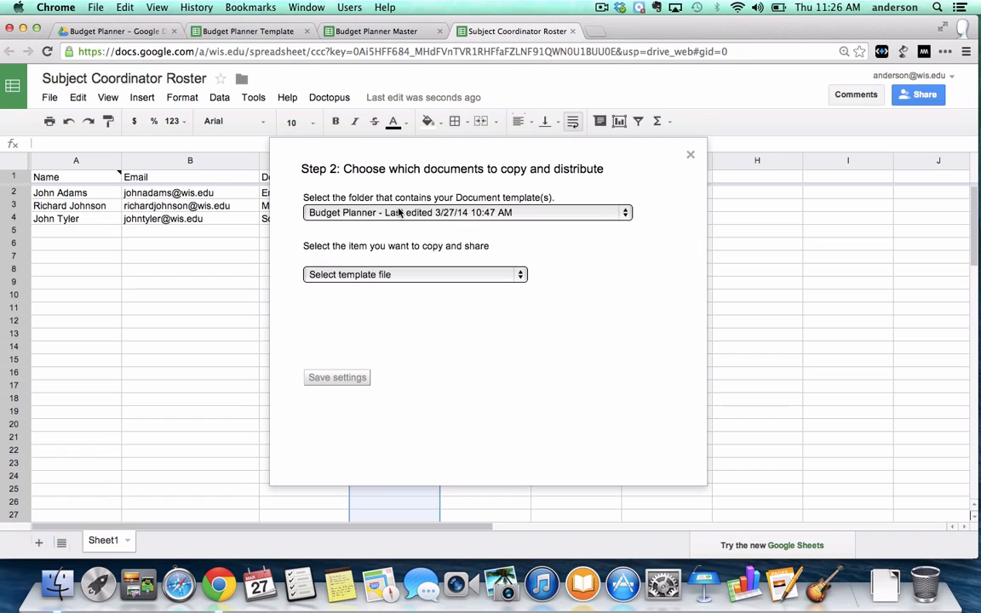
click(521, 275)
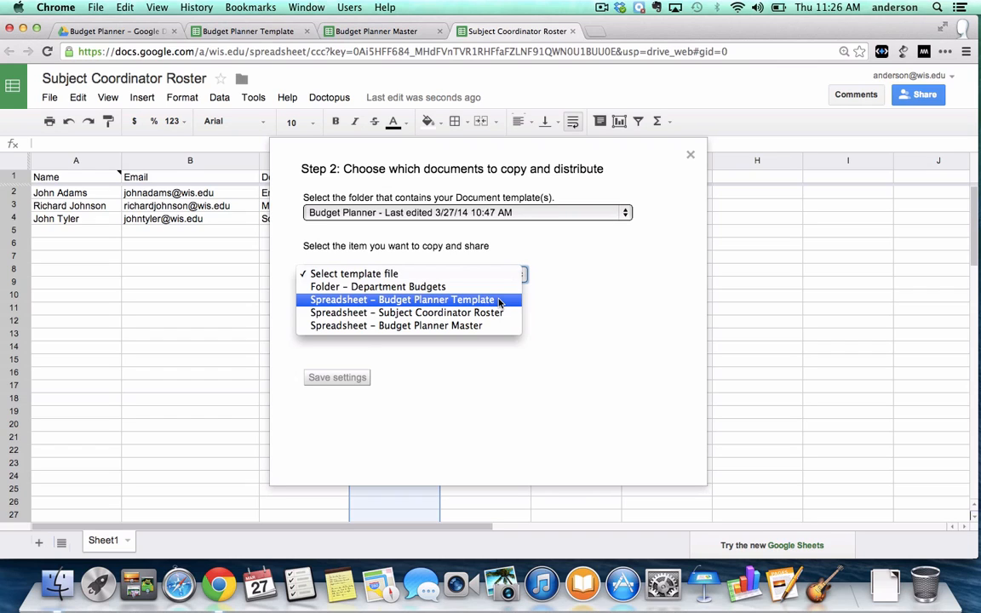
click(500, 300)
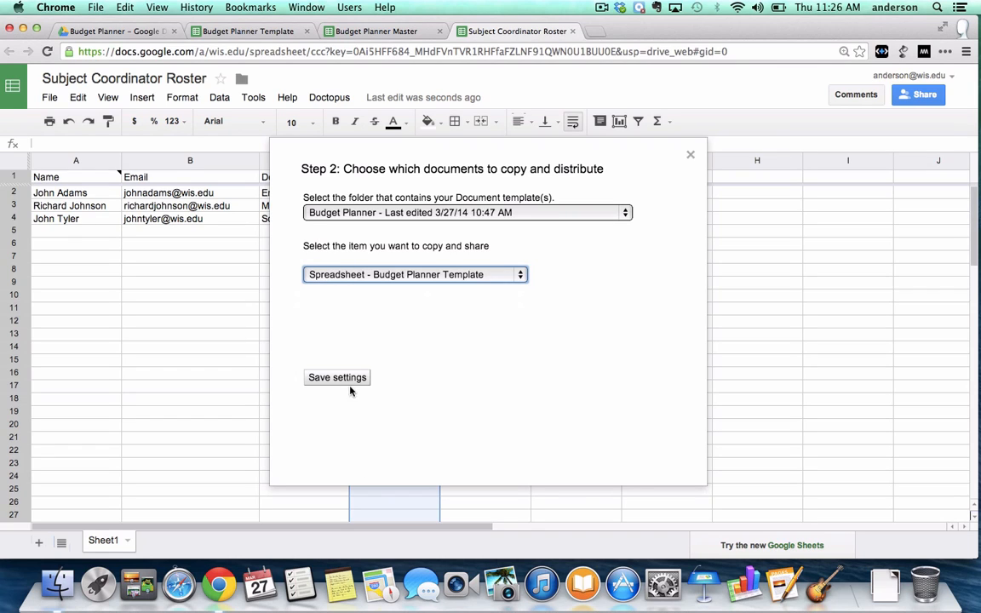
click(346, 379)
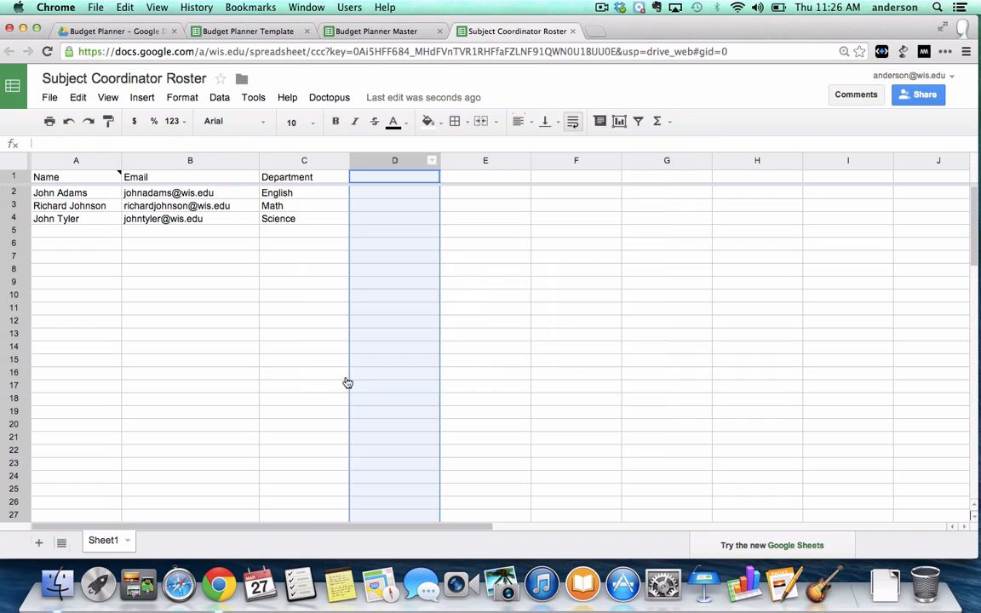
click(332, 98)
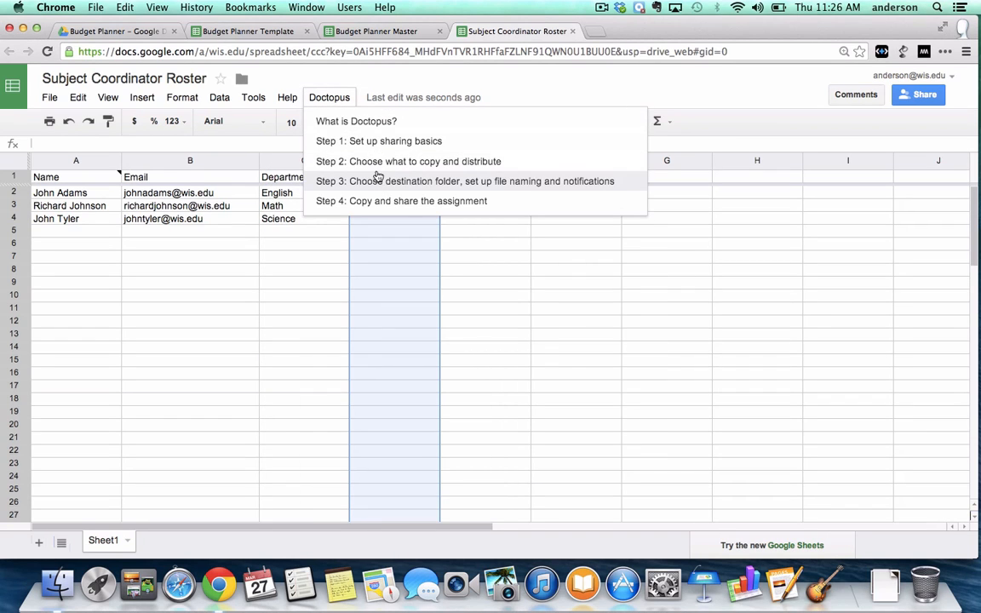
click(380, 183)
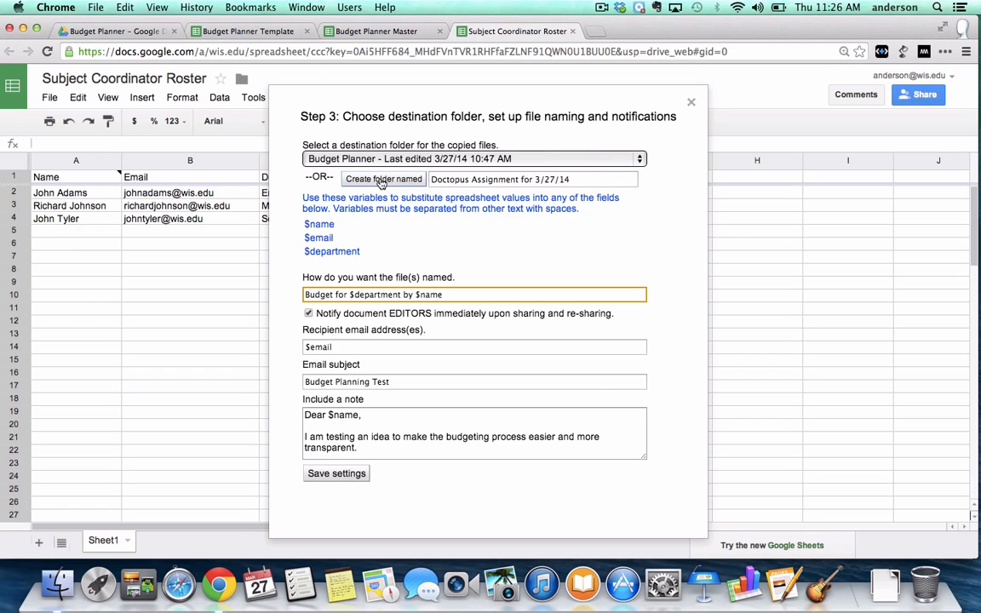
click(641, 158)
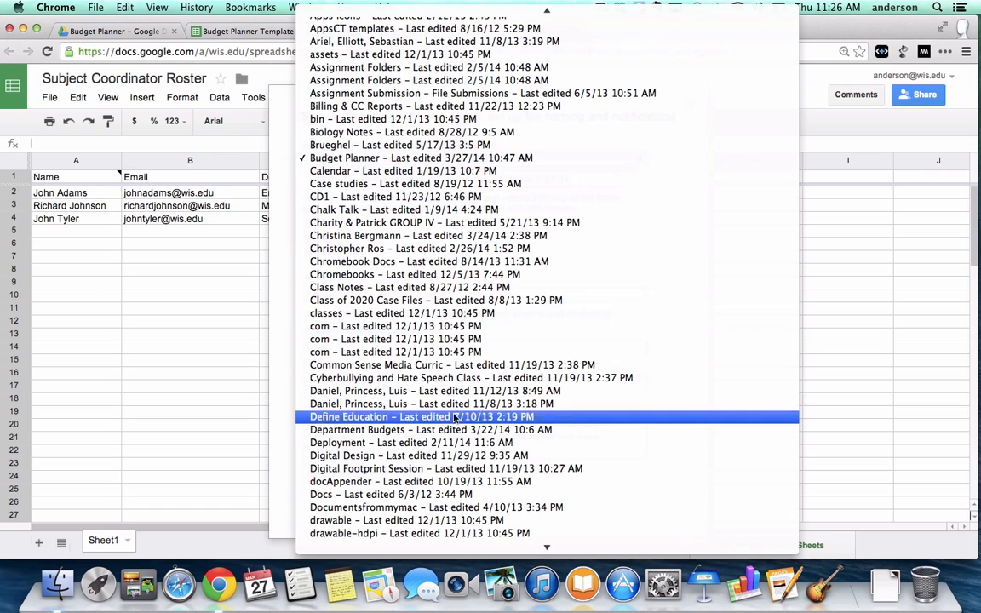
click(458, 158)
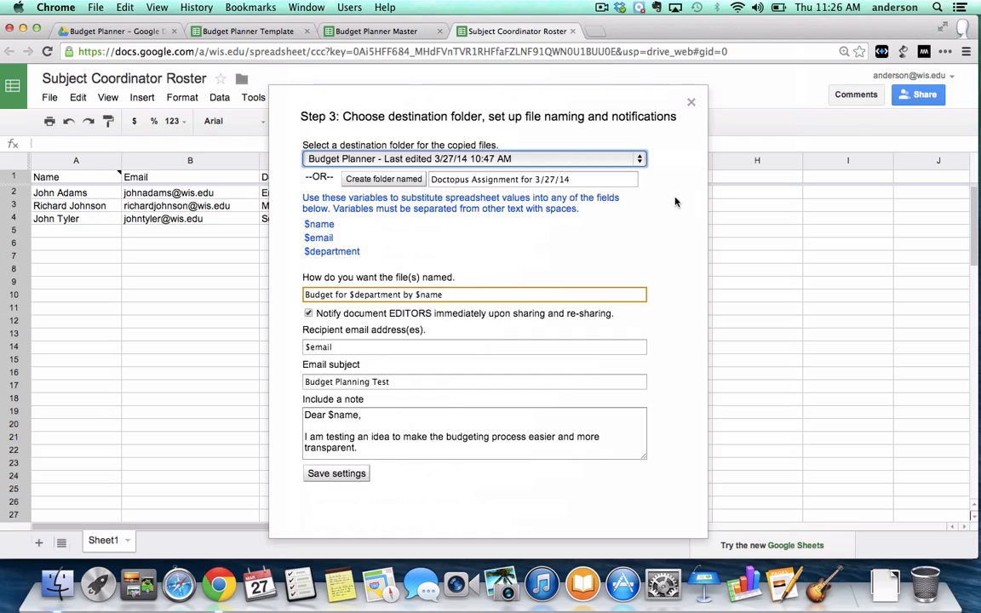
click(641, 160)
scroll(492, 367, down, 20)
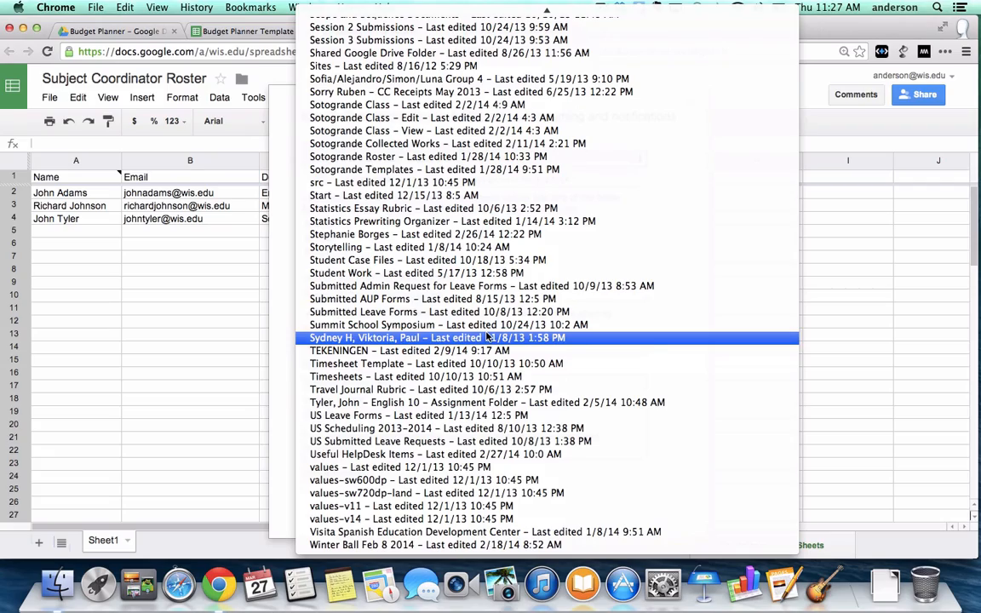
scroll(488, 338, up, 20)
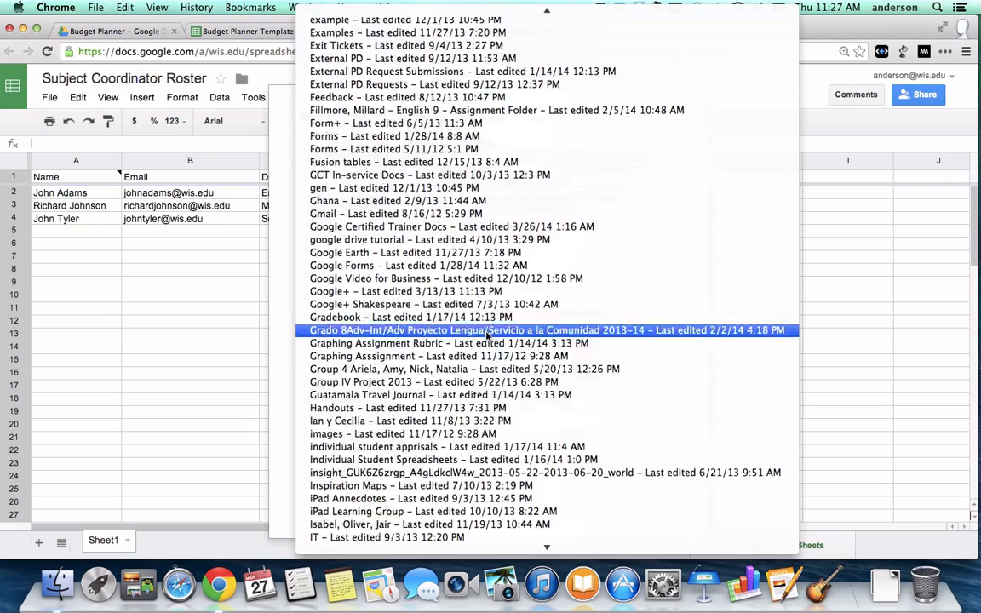
scroll(488, 338, up, 5)
scroll(488, 338, up, 12)
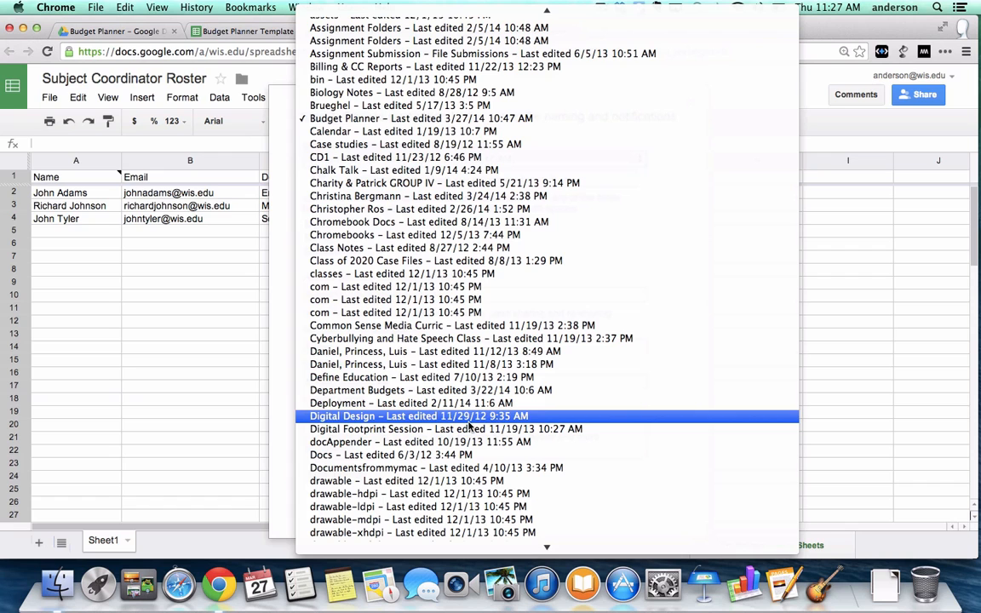
scroll(391, 488, down, 5)
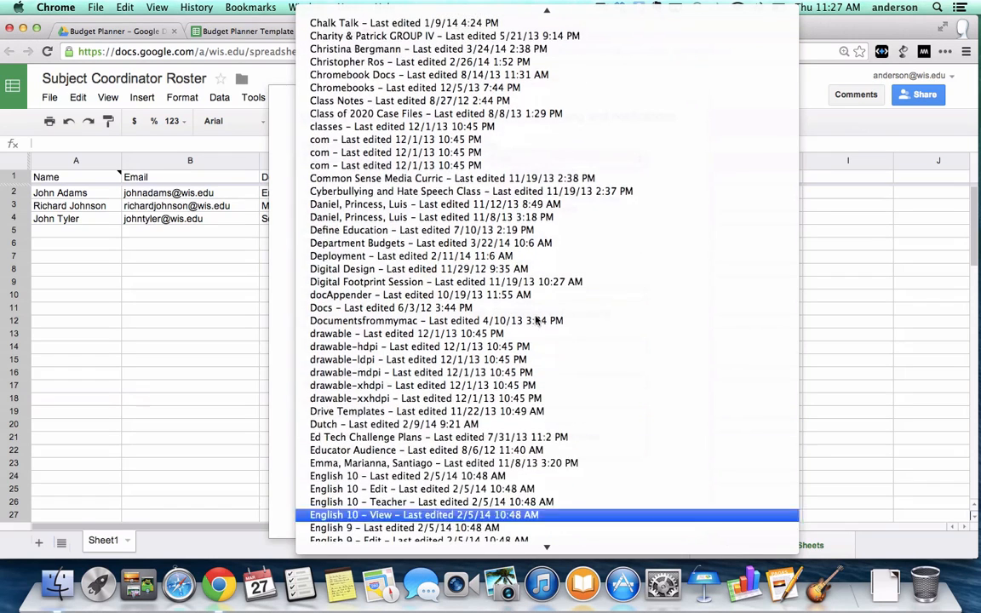
click(863, 23)
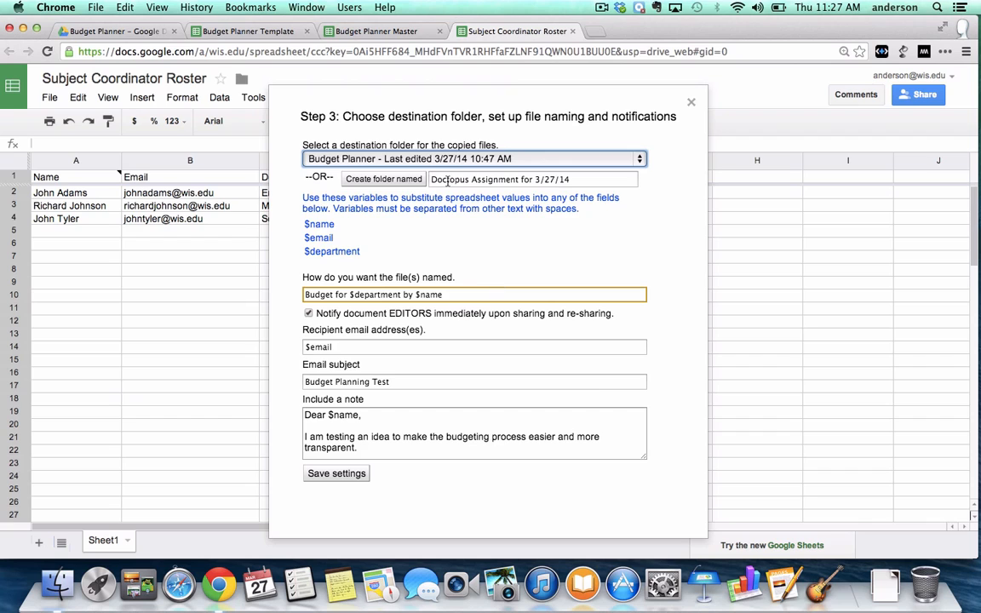
click(691, 103)
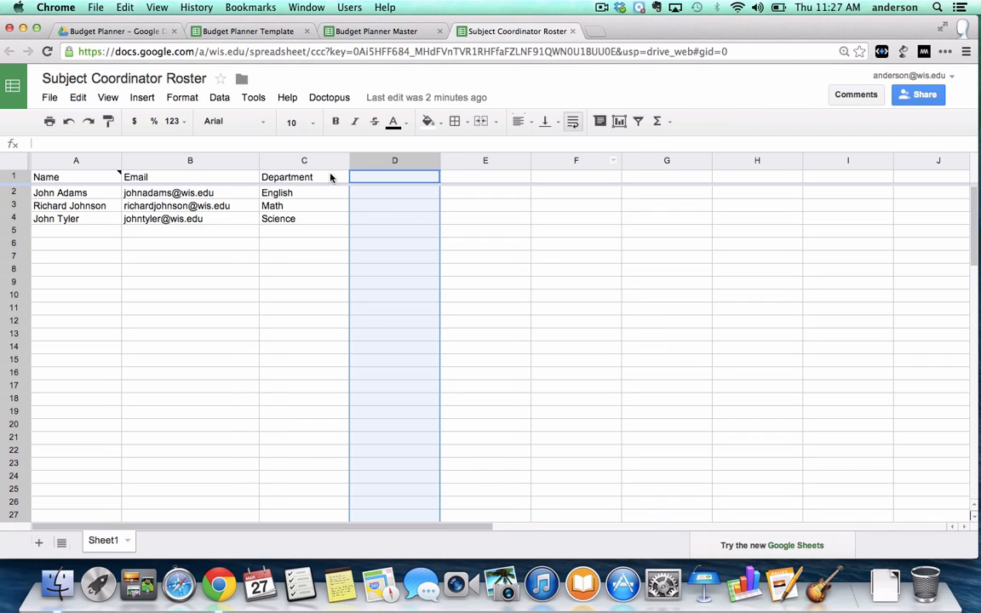
Set Department Budgets as the destination folder for the copied files in Doctopus's Step 3
click(329, 98)
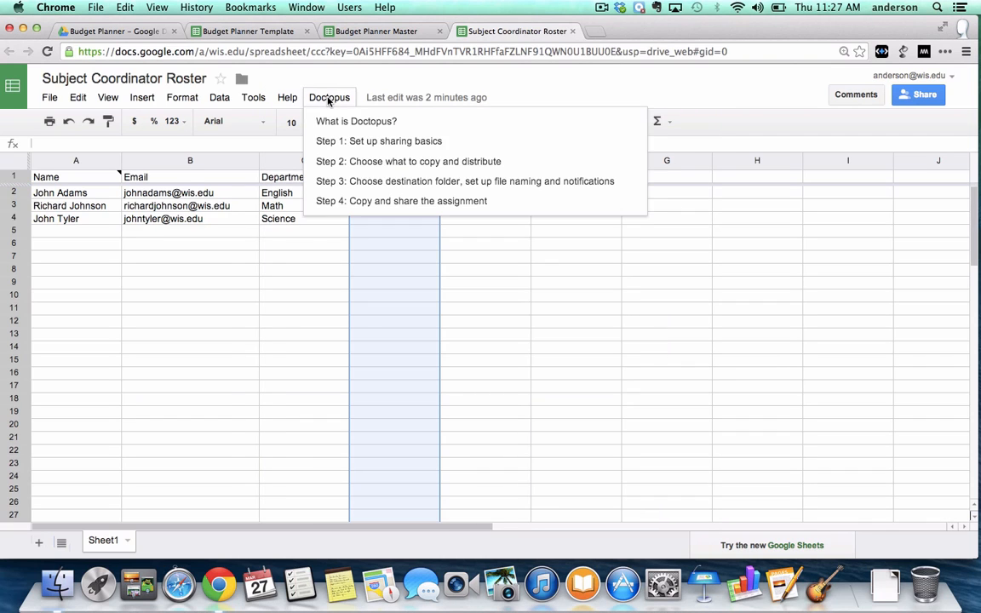
click(362, 182)
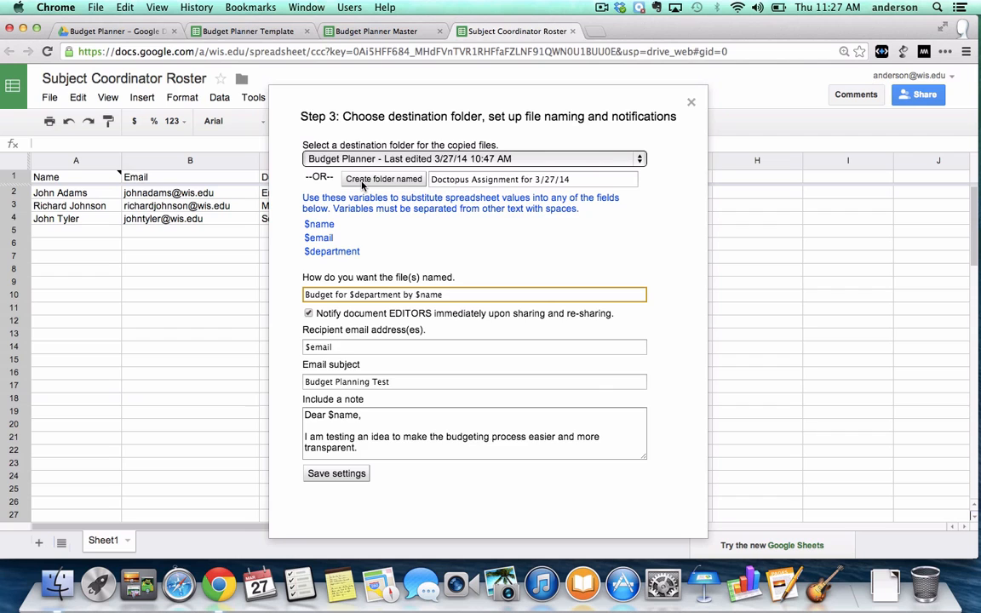
click(640, 159)
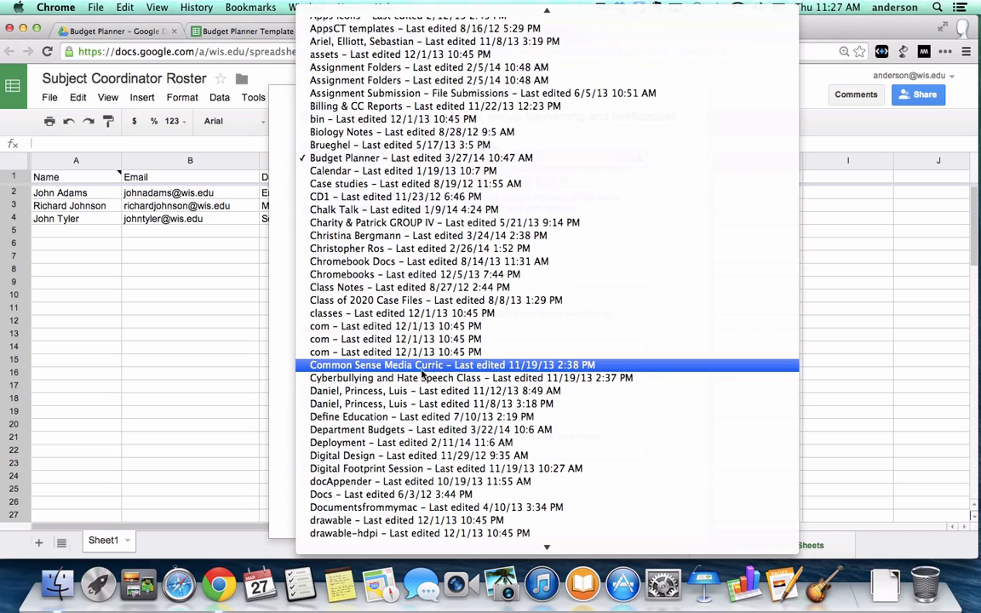
click(347, 430)
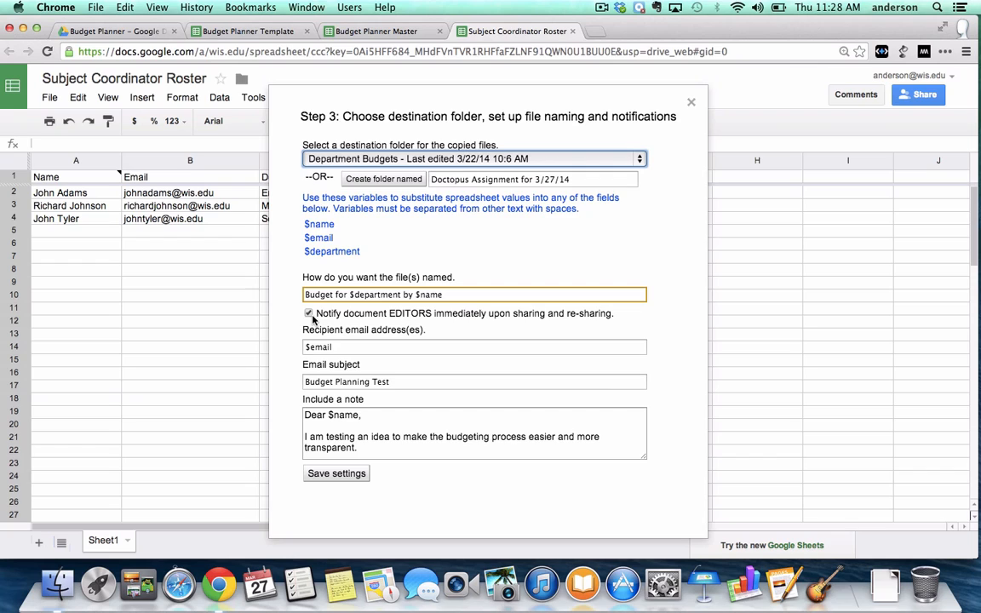
Change the notification email subject to "Budget Planning Spreadsheet"
click(356, 347)
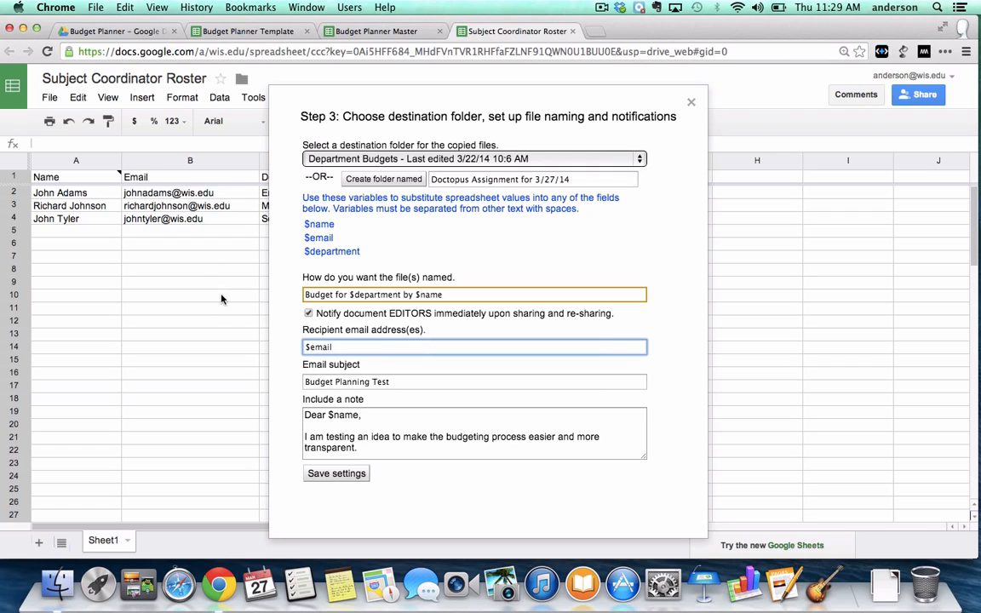
click(424, 381)
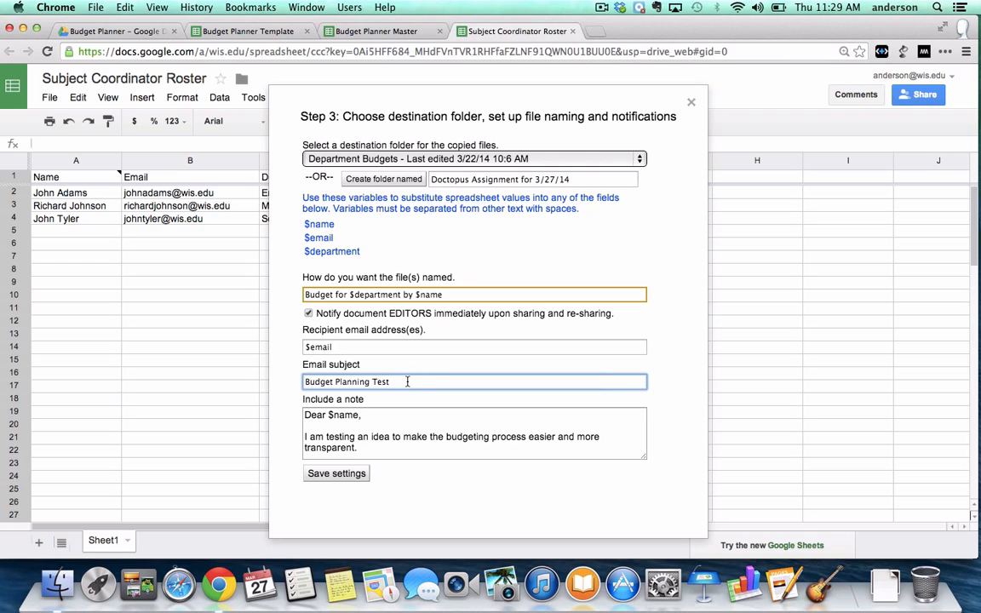
key(BackSpace)
key(BackSpace)
key(BackSpace)
key(BackSpace)
text(Spreadsheet)
Add the closing "Sincerely," and the sender's first name below the notification note's text, and save the Step 3 settings
click(451, 422)
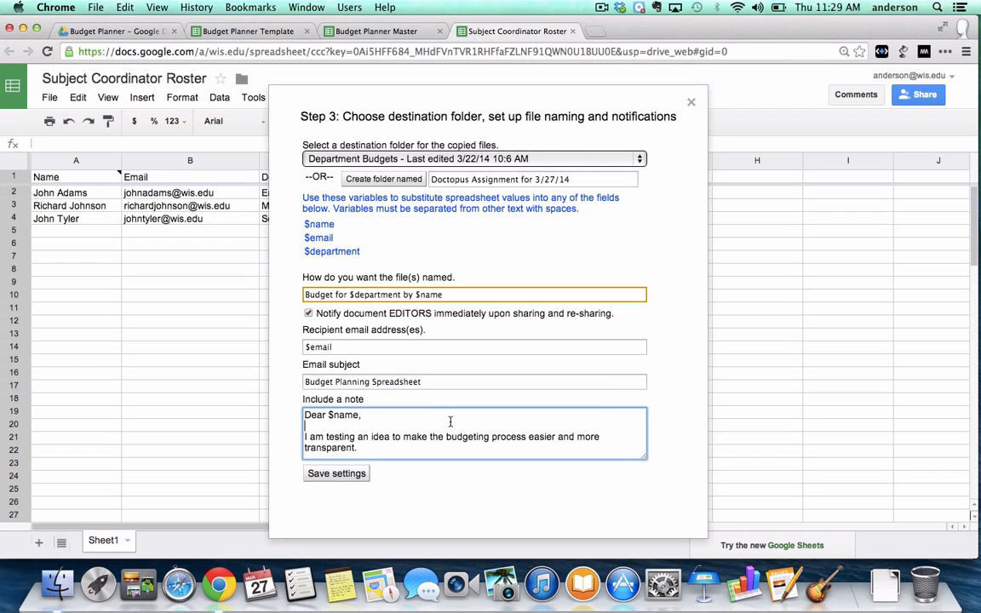
click(390, 449)
key(Return)
key(Return)
text(S)
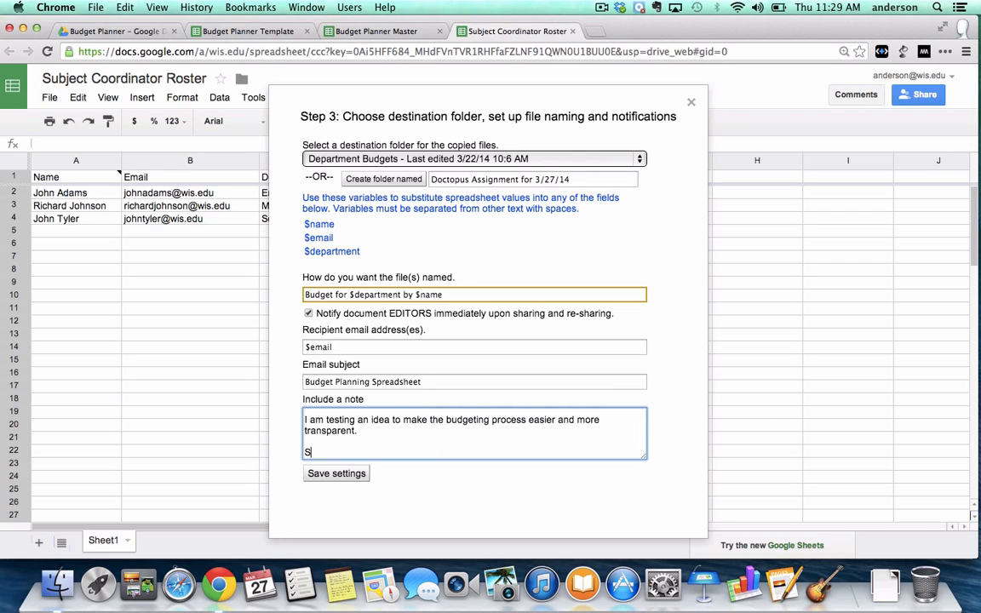
text(incerely,)
key(Return)
text(Richard)
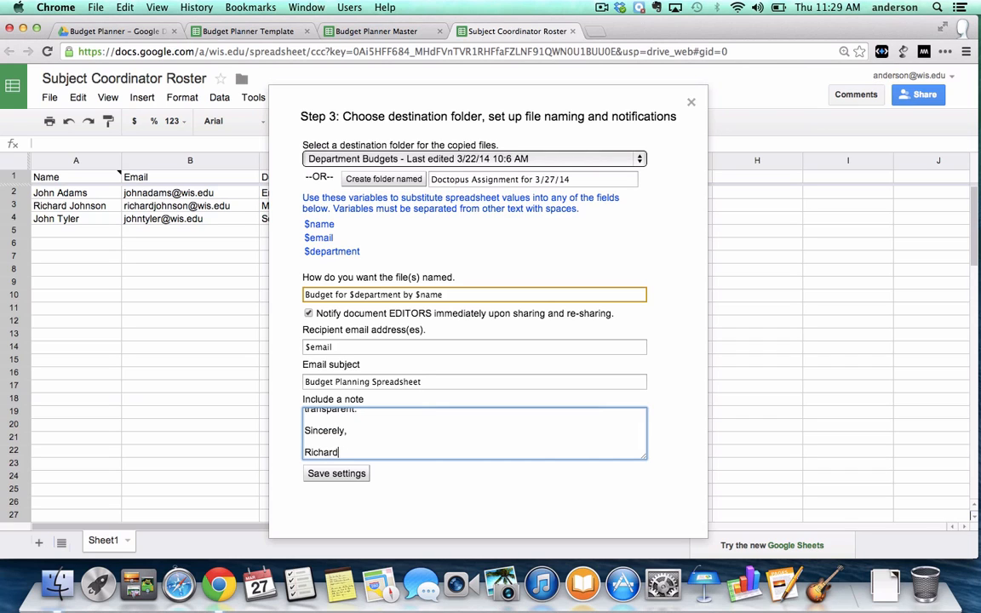
click(348, 474)
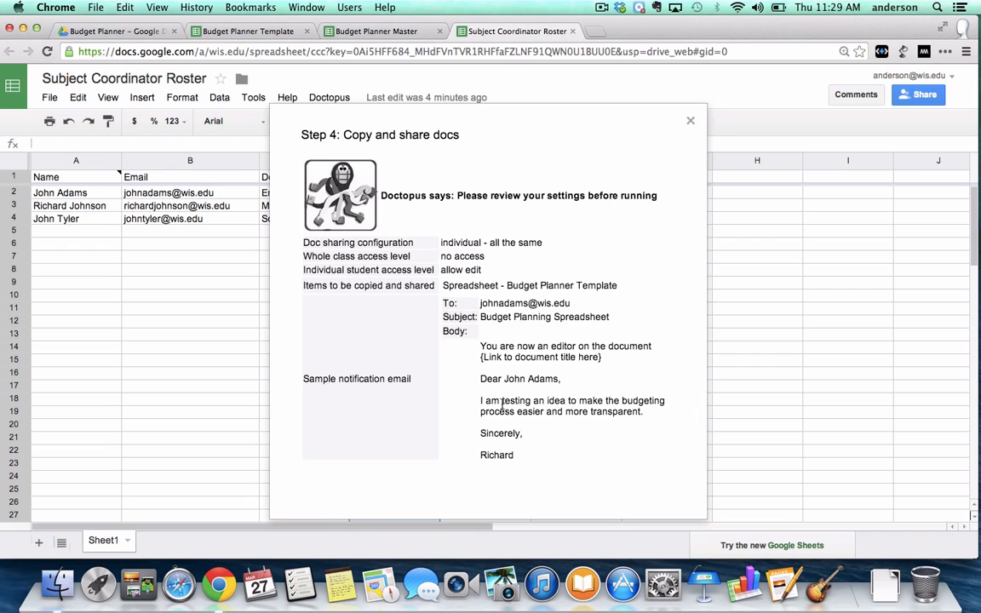
Run Doctopus's copy and share with the reviewed settings and dismiss the completion message
scroll(502, 403, down, 2)
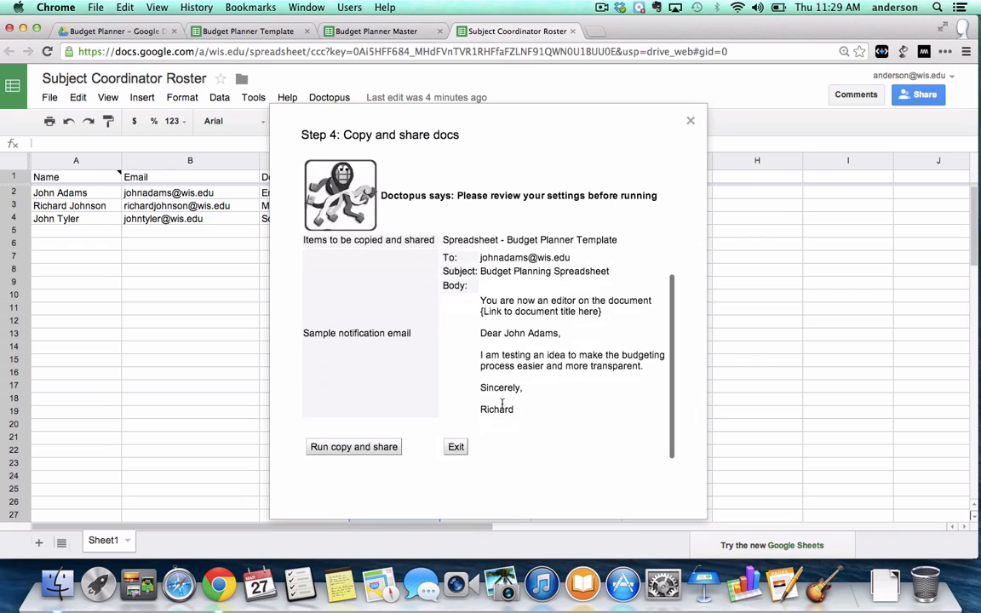
click(362, 449)
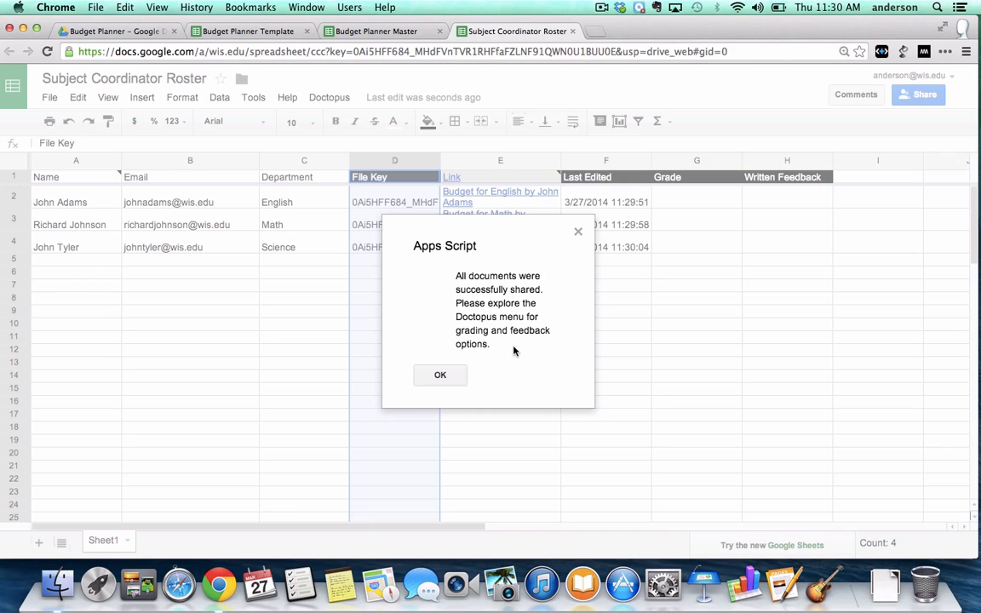
click(439, 377)
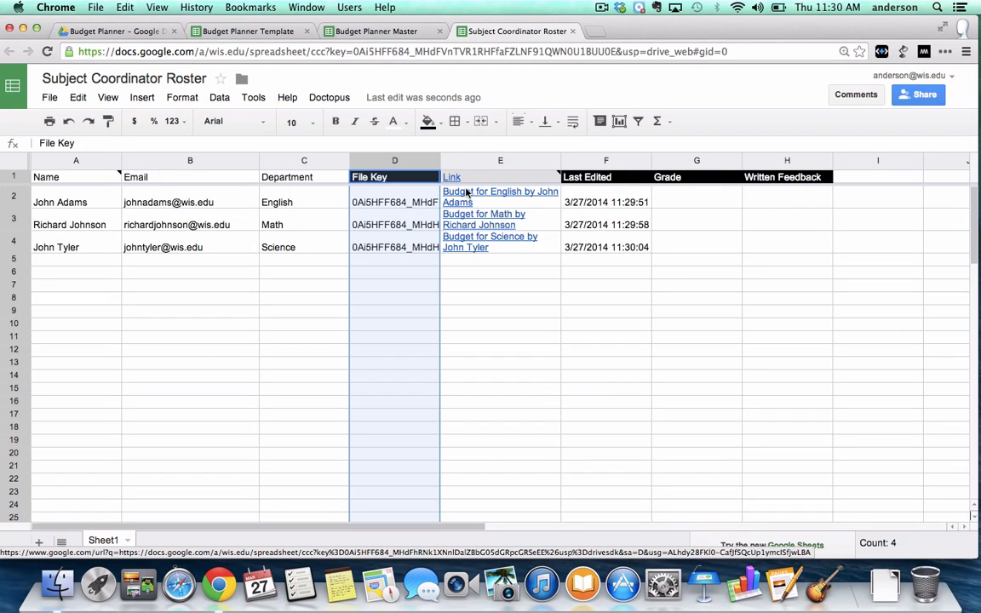
mouse_move(477, 178)
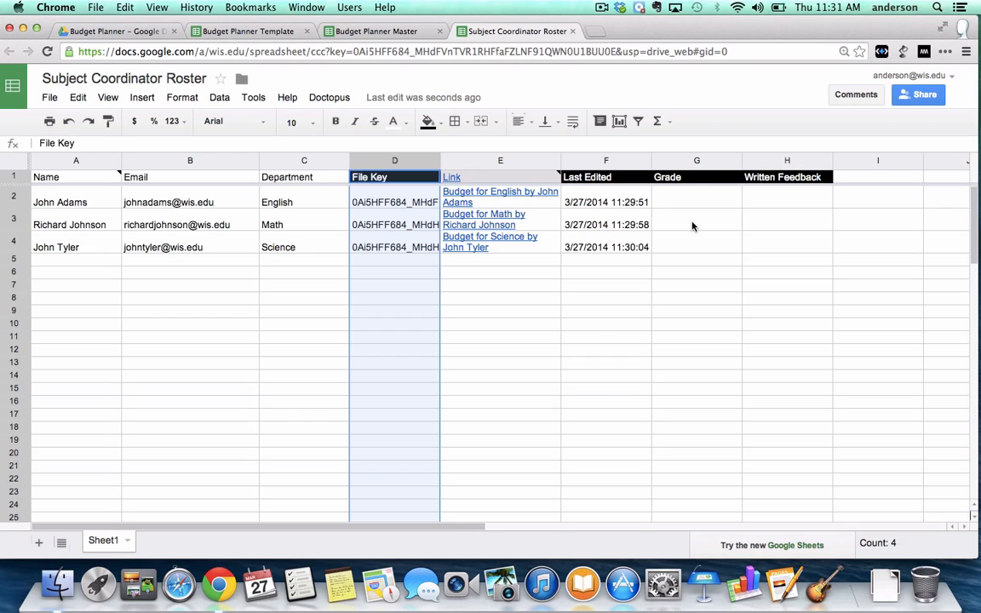
click(769, 198)
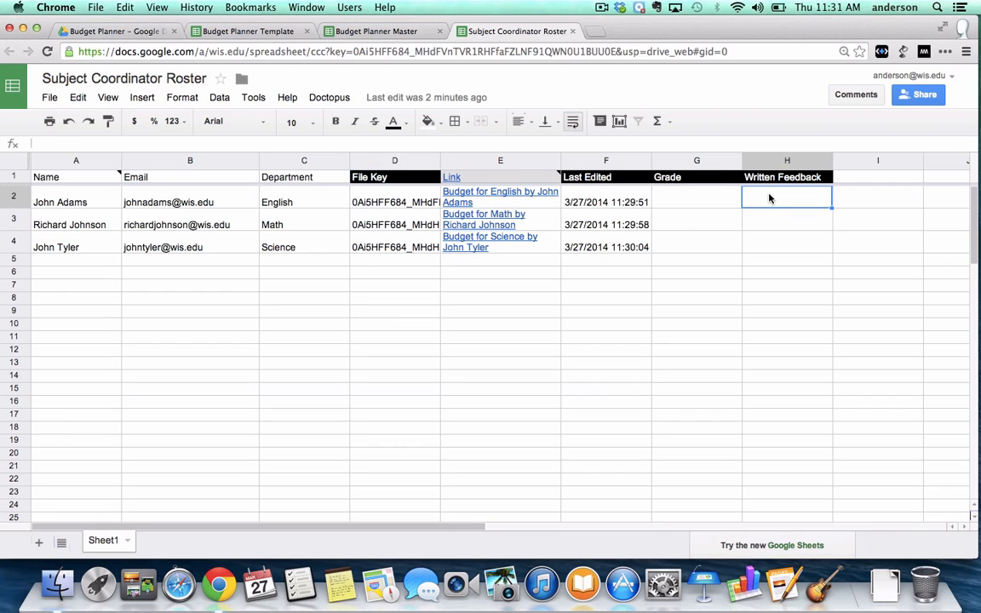
click(344, 99)
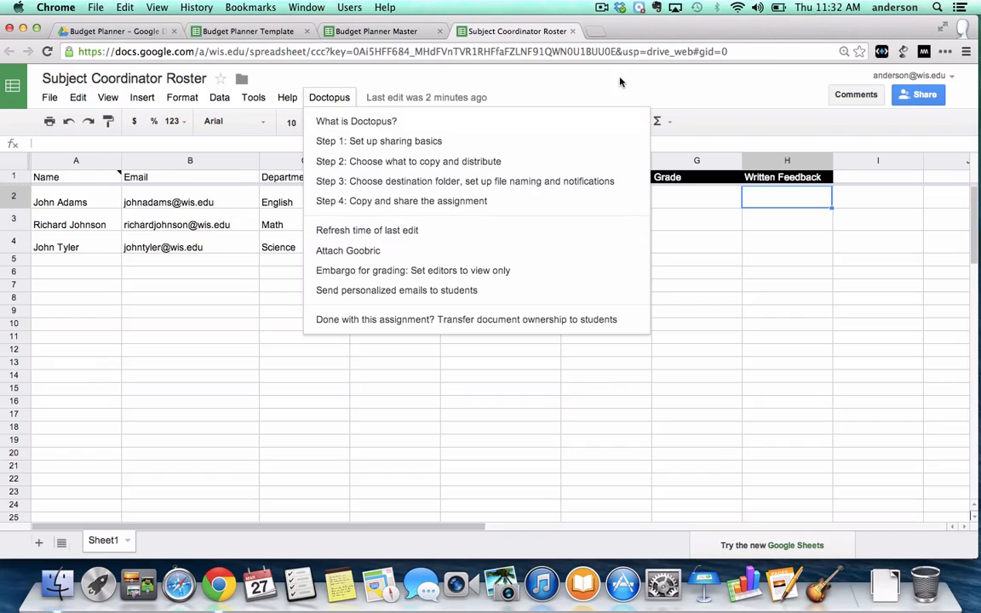
click(673, 83)
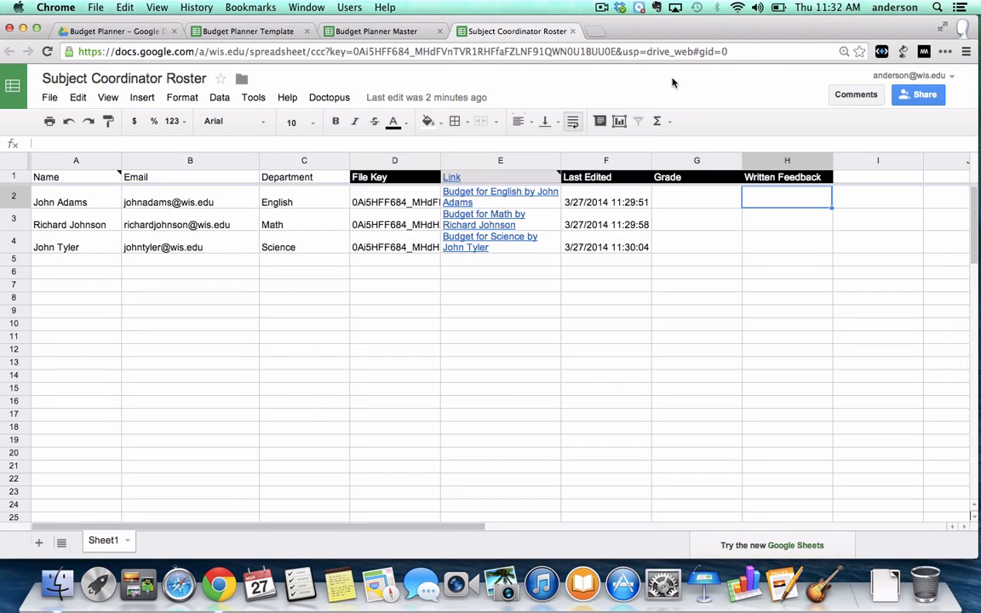
Open the Science budget spreadsheet from the Department Budgets folder in Google Drive
click(129, 32)
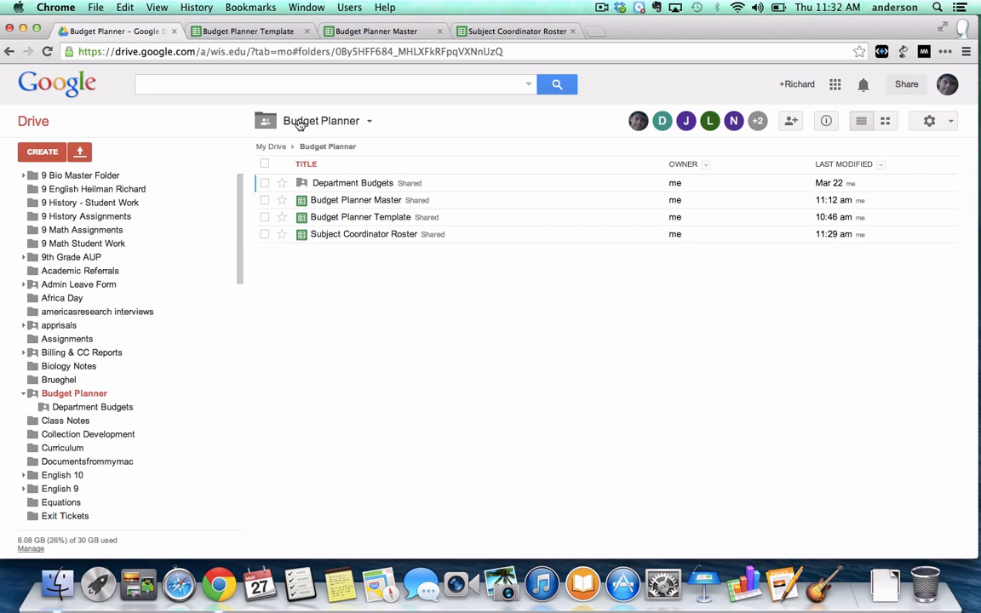
click(375, 184)
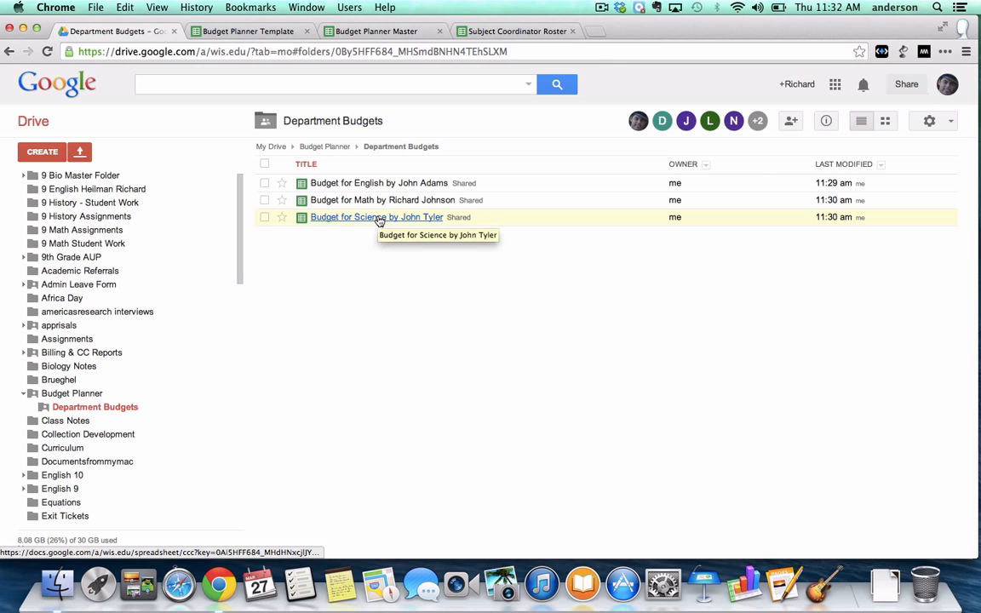
click(380, 219)
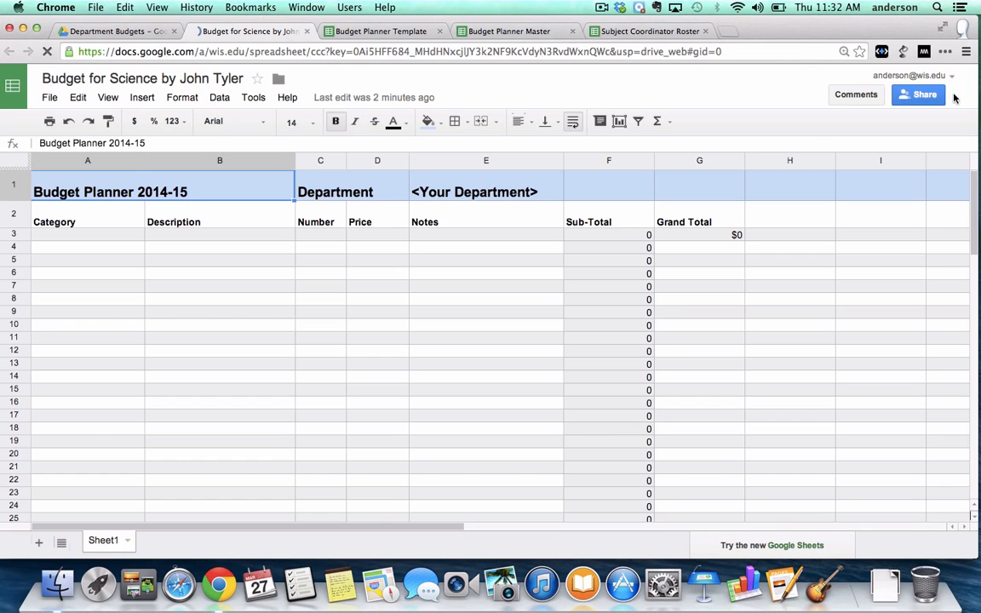
Review who has access in the Science budget's sharing settings and close them without changing anything
click(913, 101)
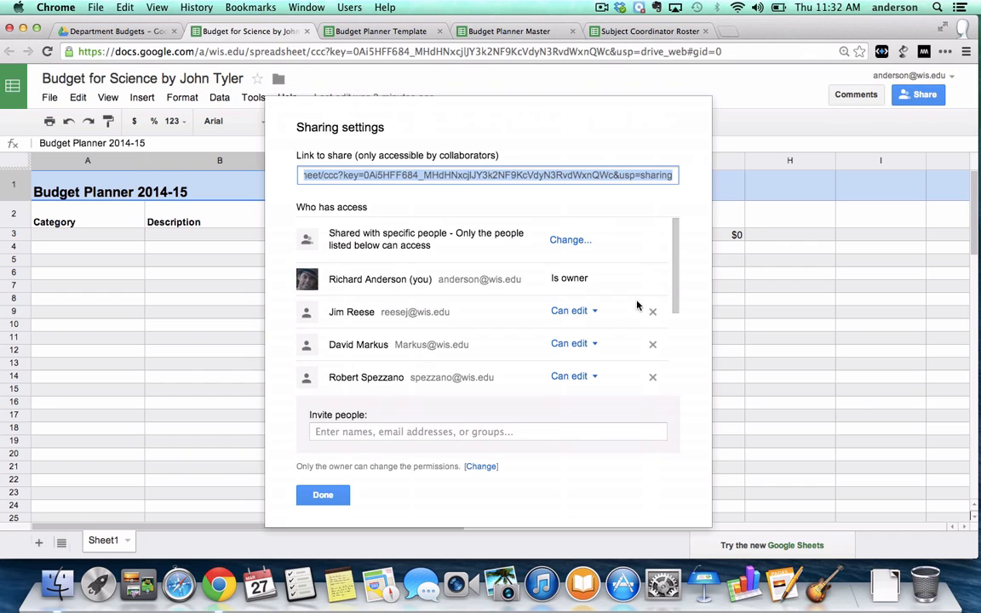
scroll(541, 379, down, 3)
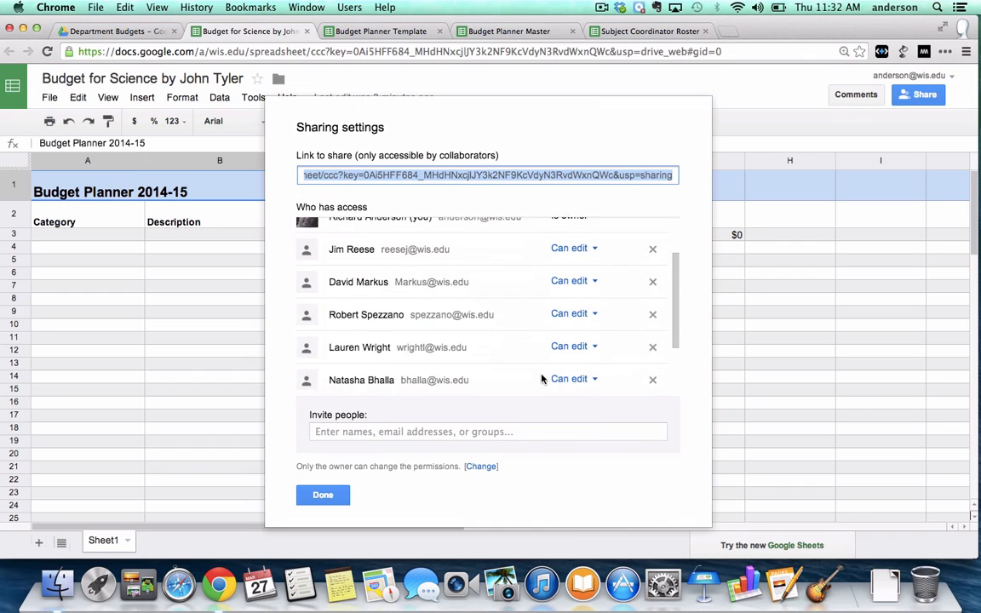
scroll(541, 378, up, 3)
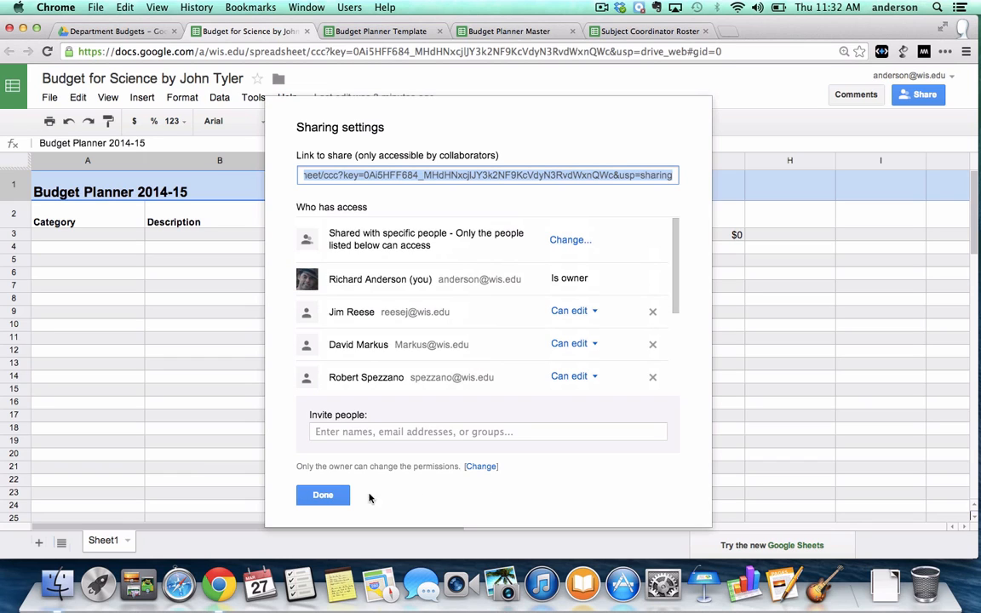
scroll(392, 371, down, 2)
scroll(391, 371, up, 2)
scroll(540, 376, down, 4)
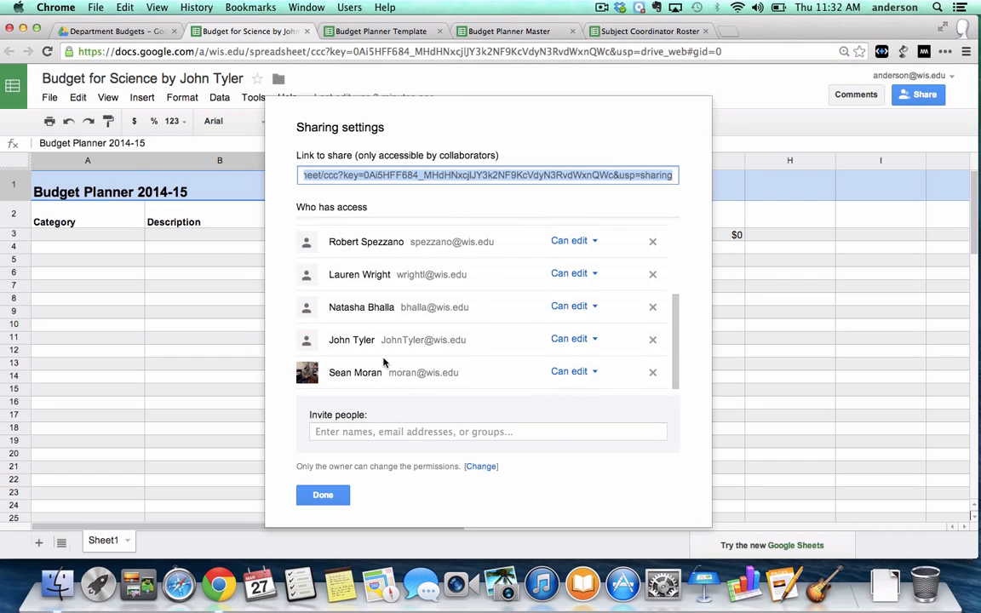
click(328, 494)
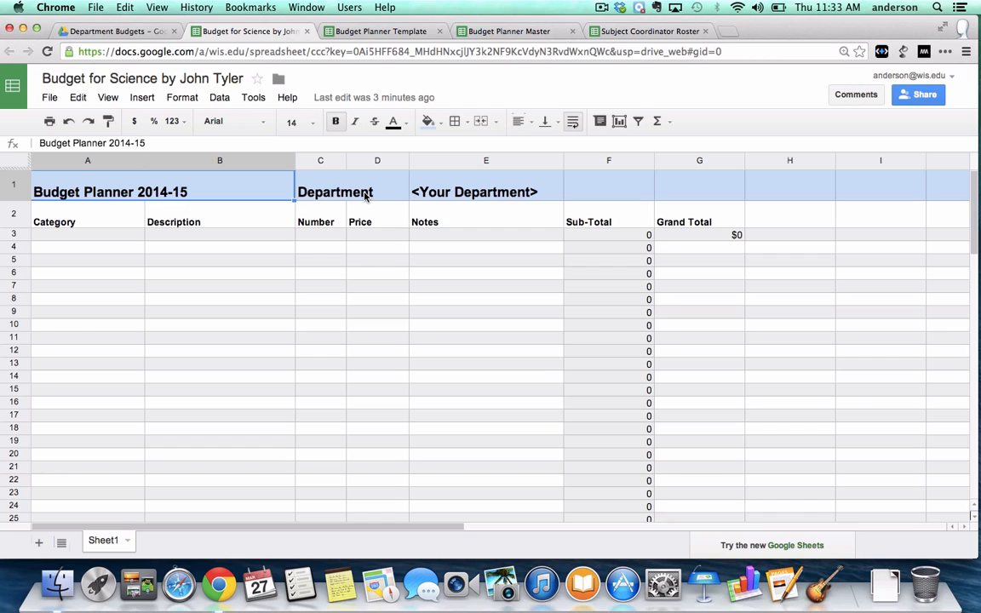
Replace the department placeholder in cell E1 with "Science"
click(455, 193)
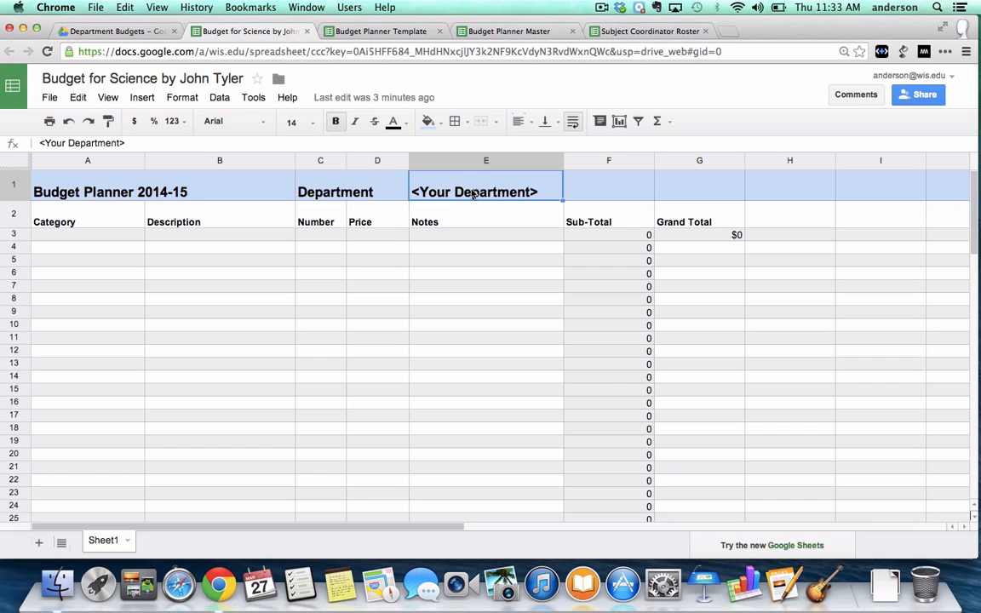
double_click(473, 193)
key(BackSpace)
key(BackSpace)
key(BackSpace)
key(BackSpace)
key(BackSpace)
key(BackSpace)
key(BackSpace)
key(BackSpace)
key(BackSpace)
key(BackSpace)
key(BackSpace)
key(BackSpace)
key(BackSpace)
key(BackSpace)
key(BackSpace)
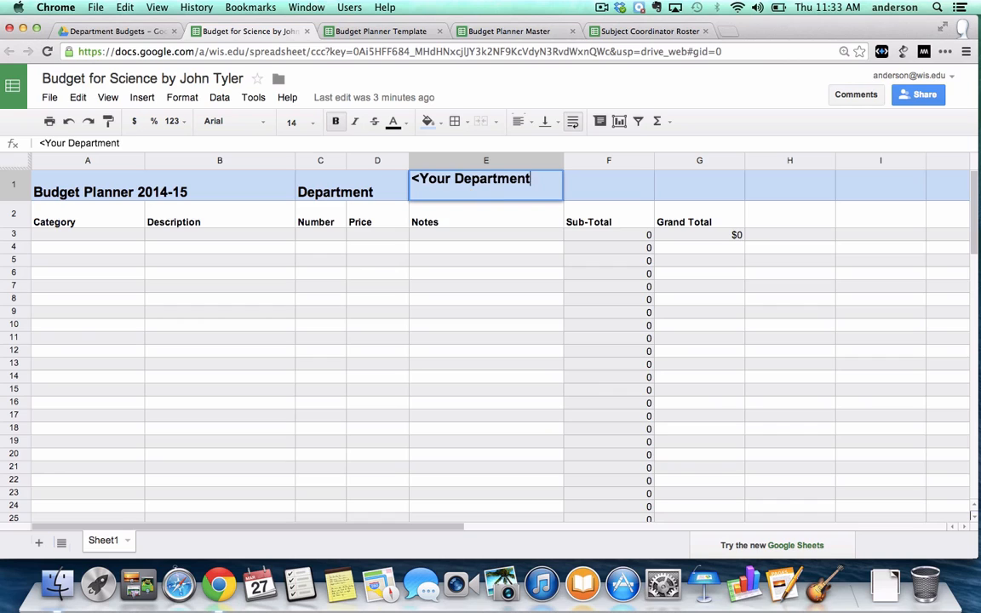
key(BackSpace)
key(BackSpace)
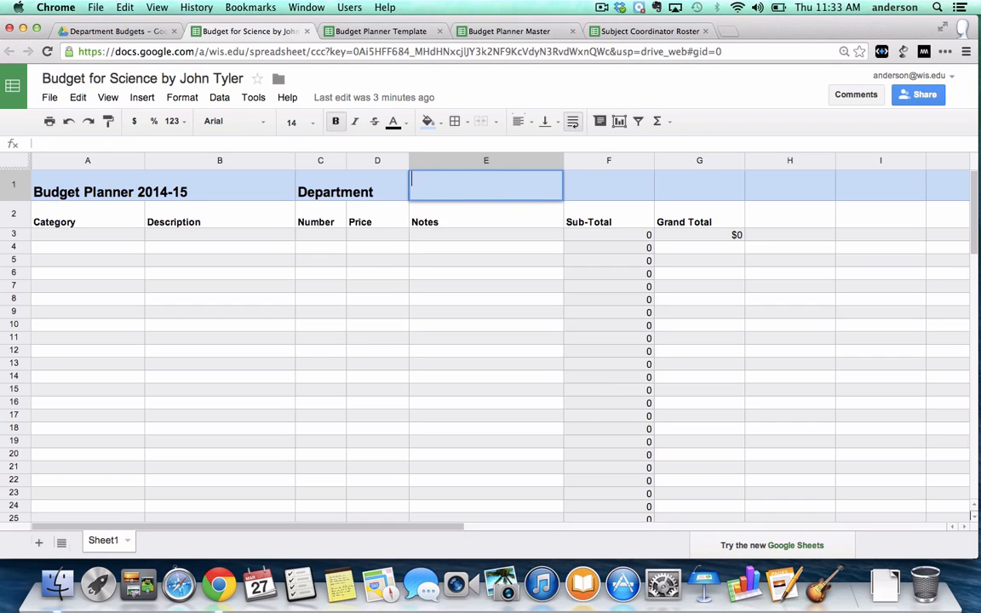
text(Science)
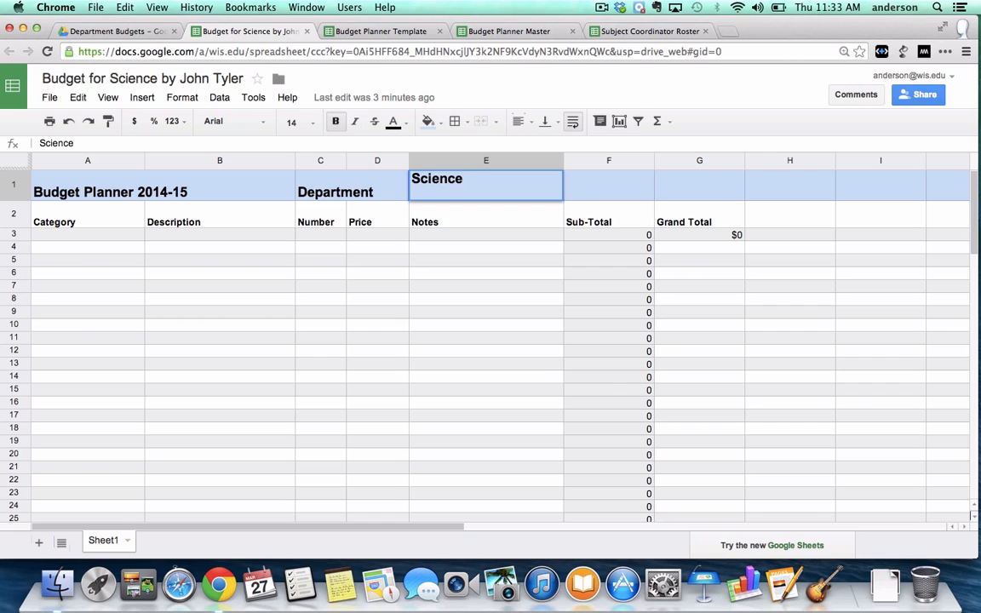
click(613, 188)
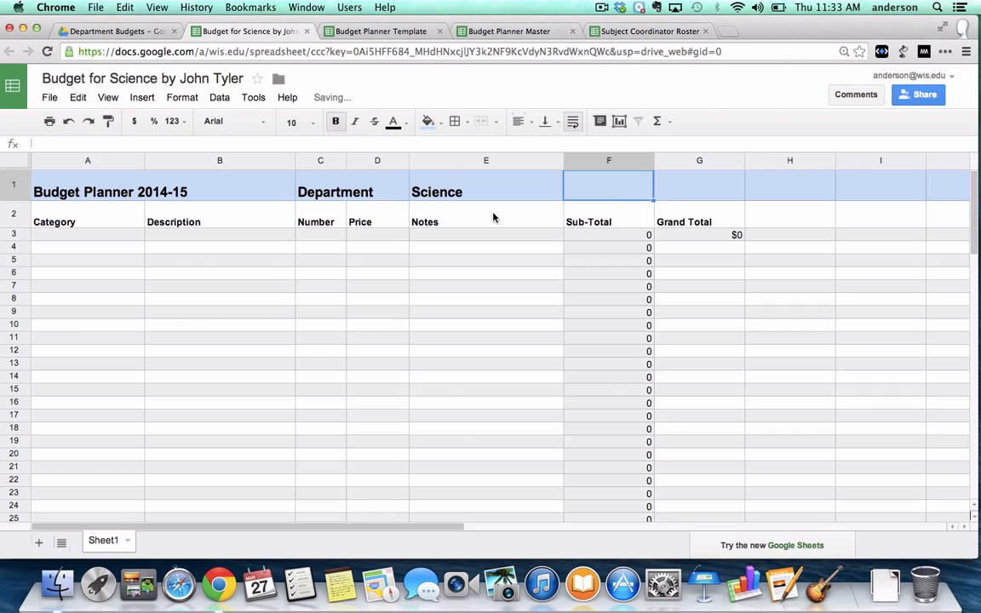
Fill in row 3 with category Supplies, description Thermometer, number 10 and price 15
click(122, 240)
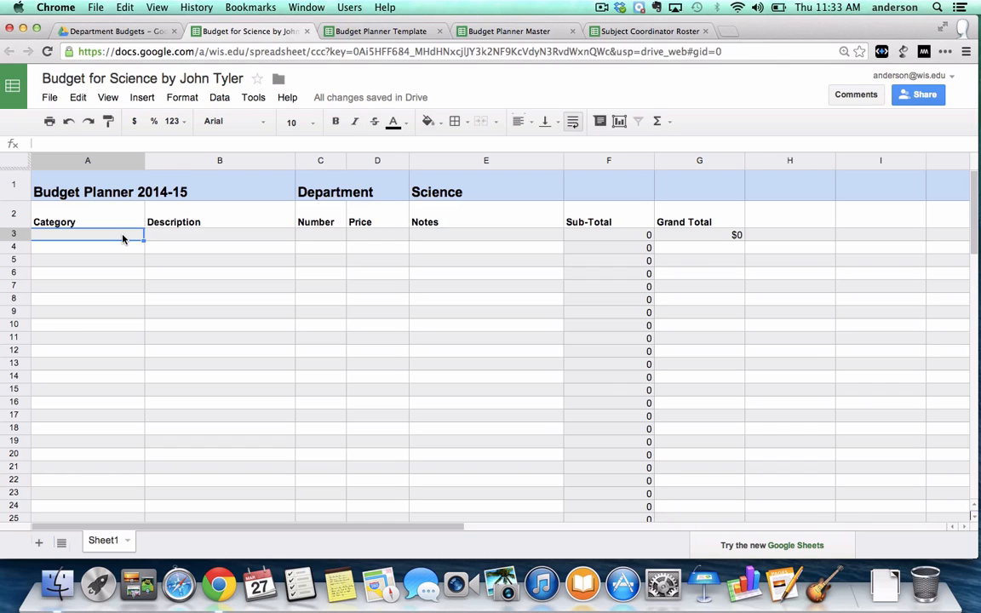
text(Supplies)
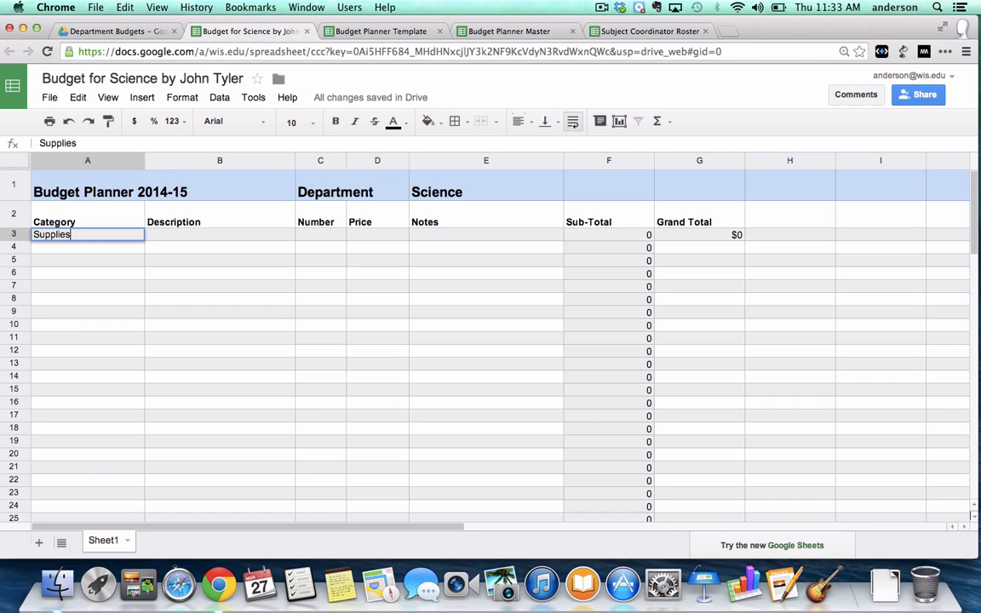
click(181, 237)
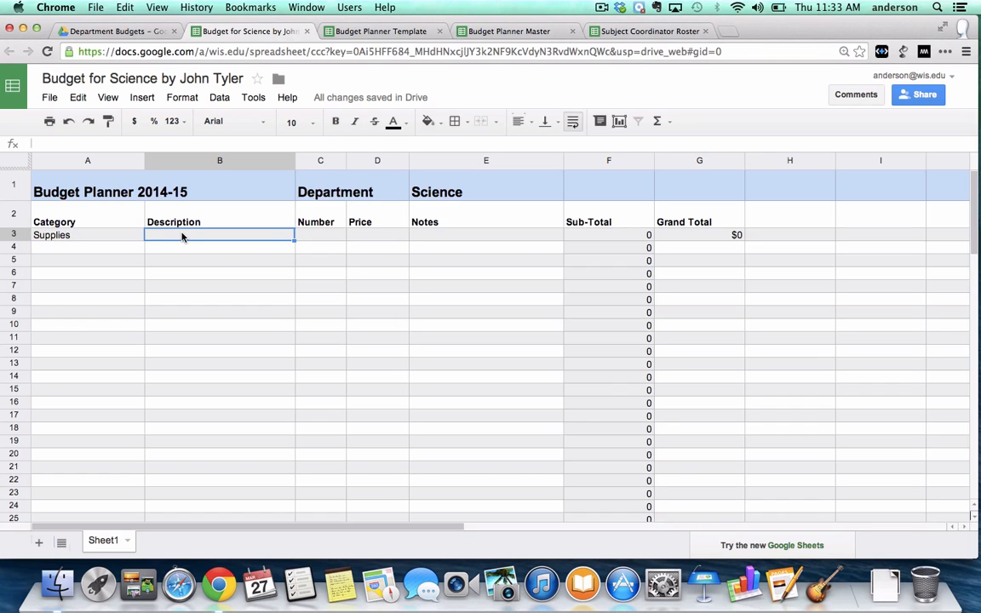
text(Thermom)
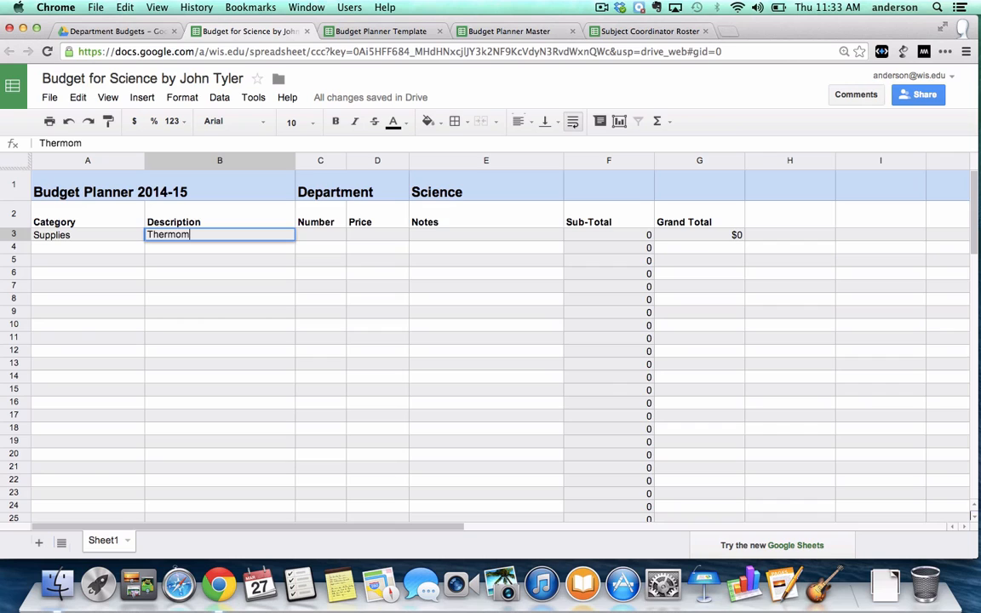
text(eter)
click(319, 236)
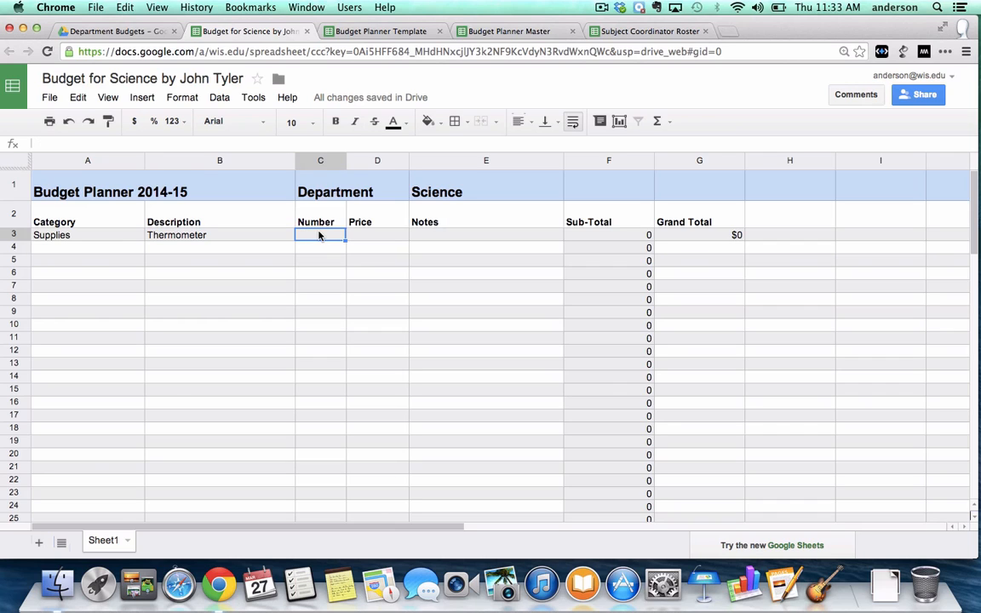
text(10)
click(363, 236)
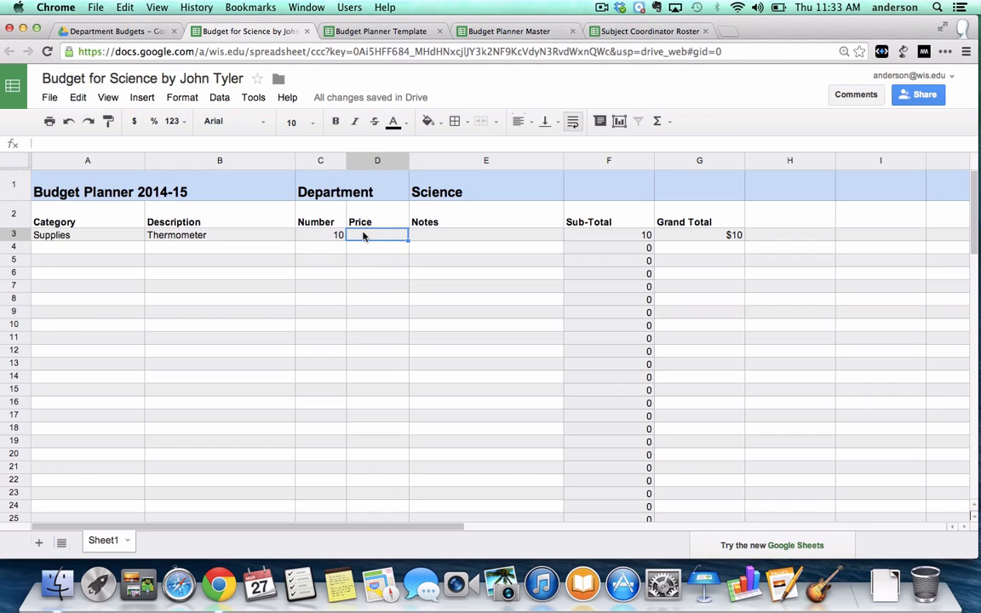
text(15)
click(431, 227)
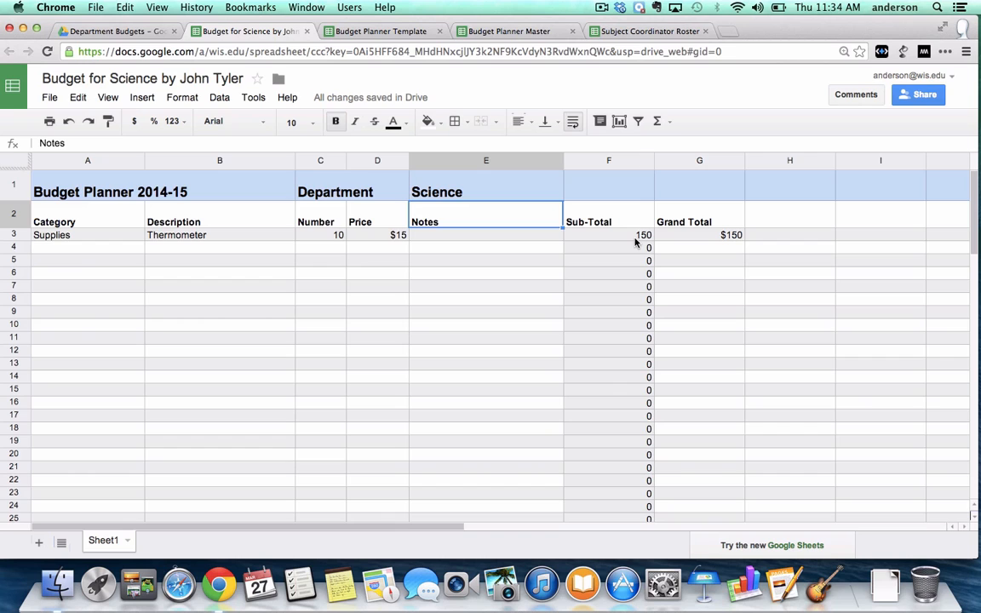
Format the Sub-Total column F as currency without decimals ($1,000)
click(601, 160)
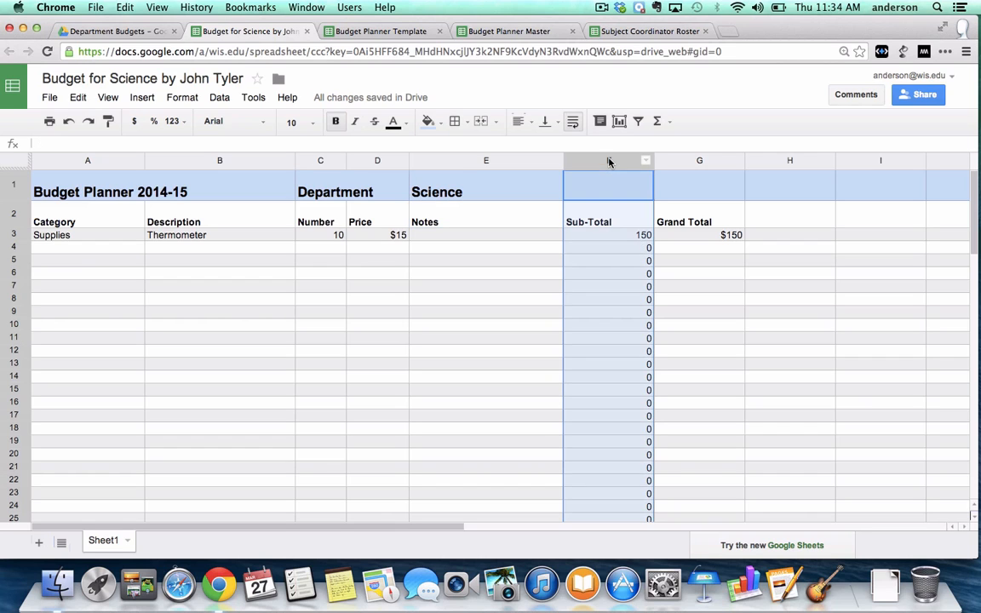
click(182, 98)
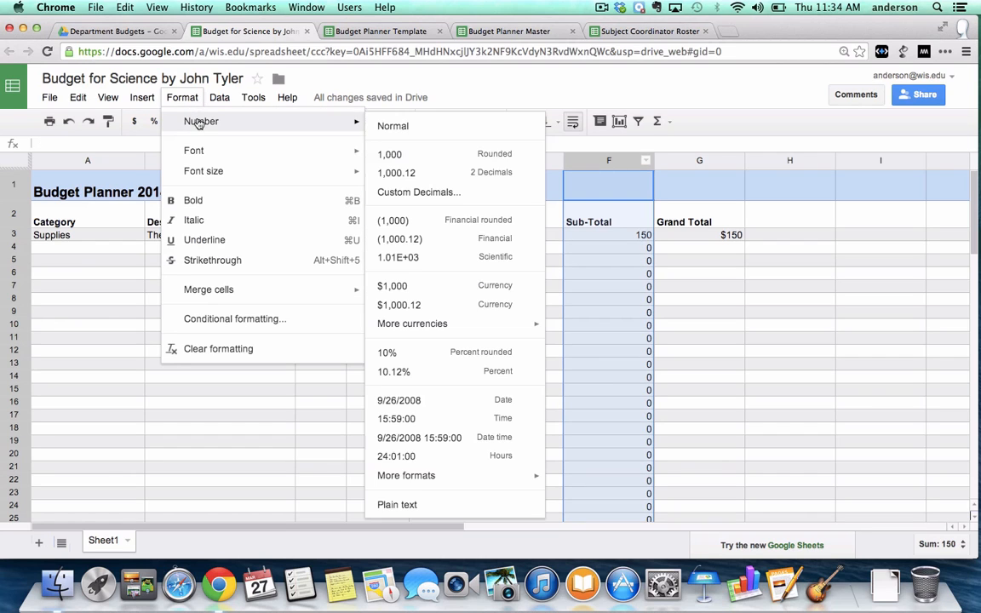
mouse_move(341, 121)
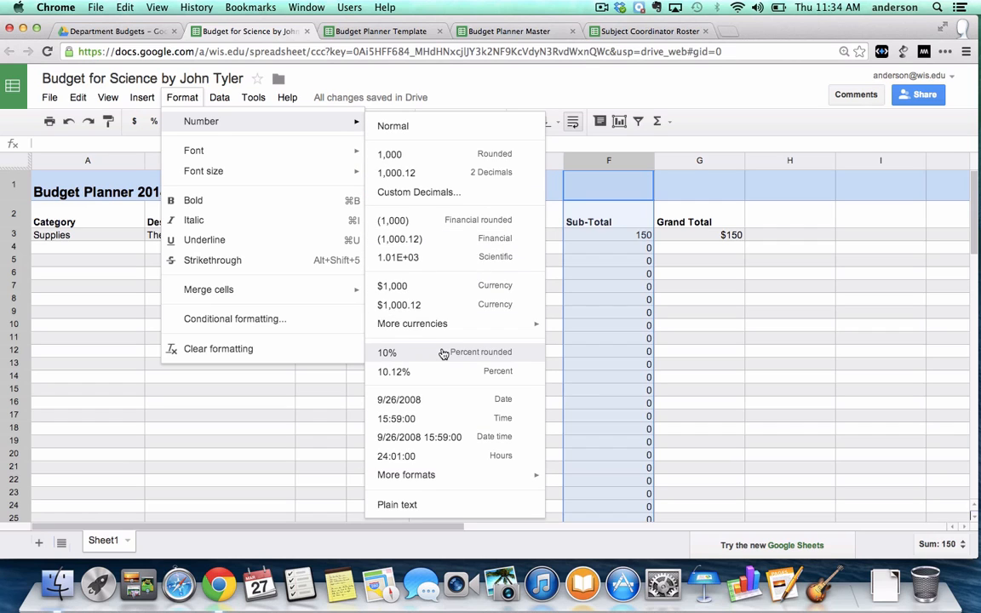
click(408, 287)
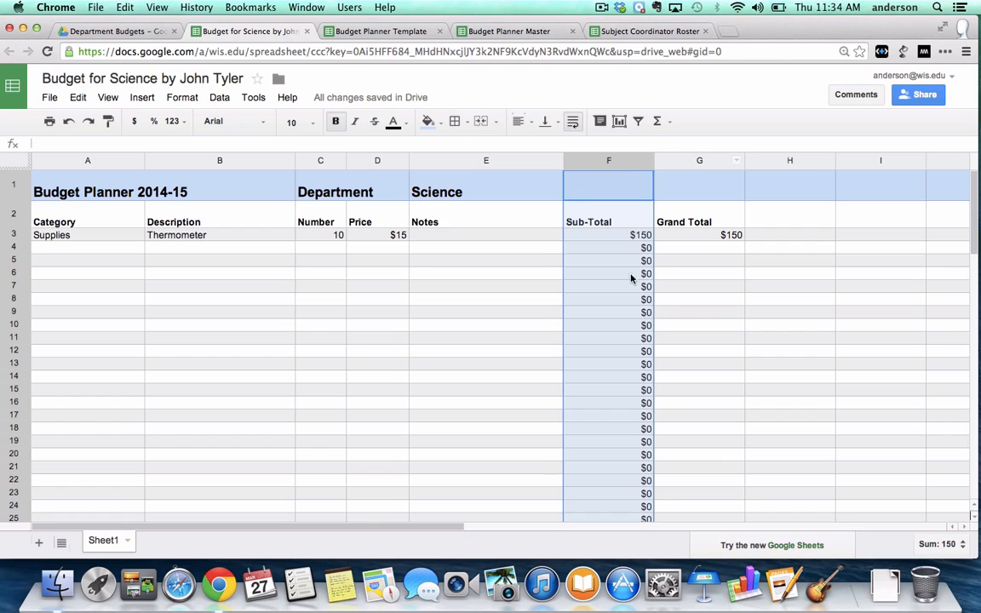
Fill in row 4 with category Supplies, description Test Tubes, number 75 and price .50
click(869, 197)
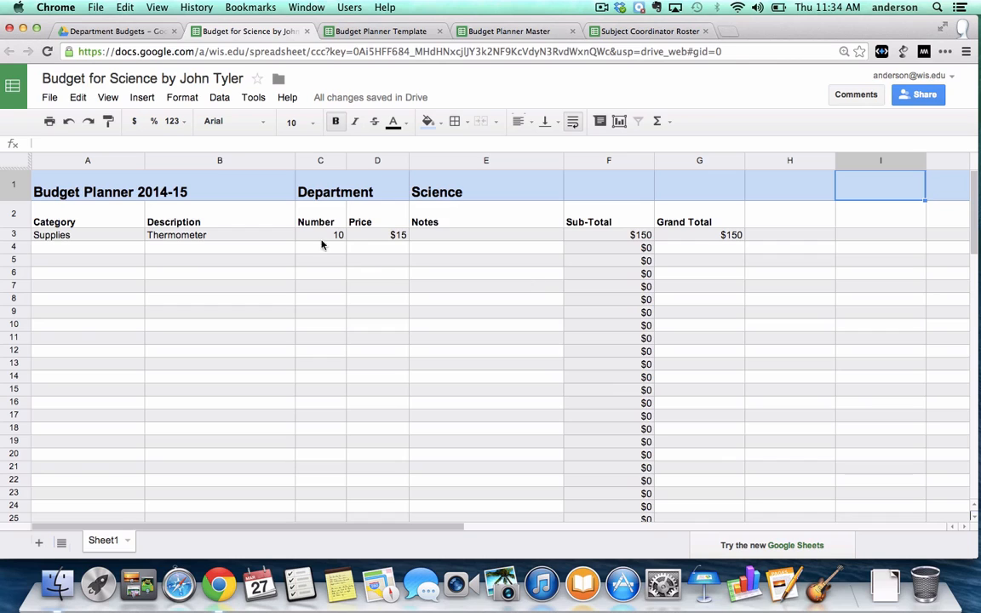
click(121, 248)
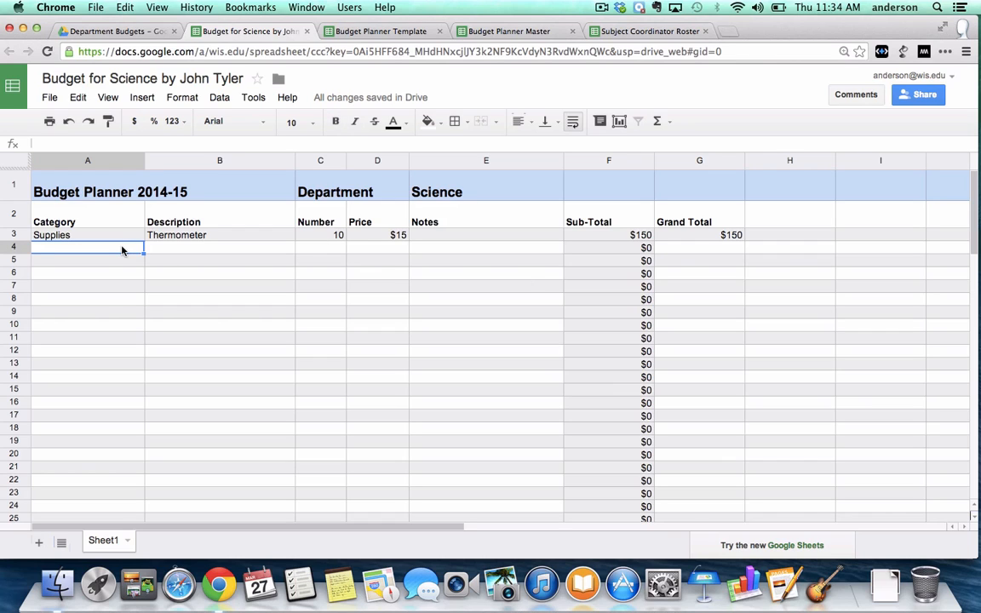
text(Supplies)
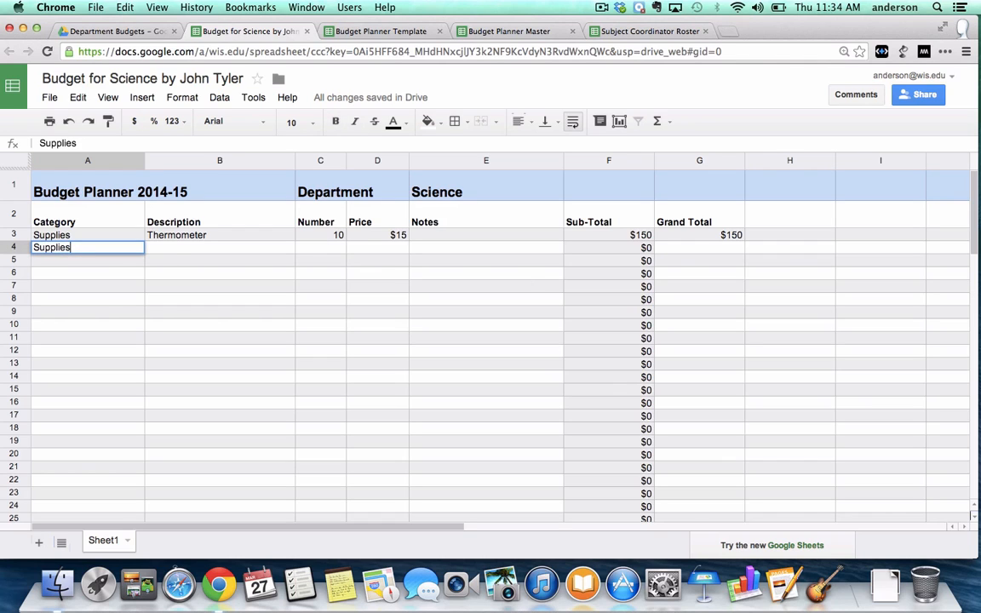
click(178, 251)
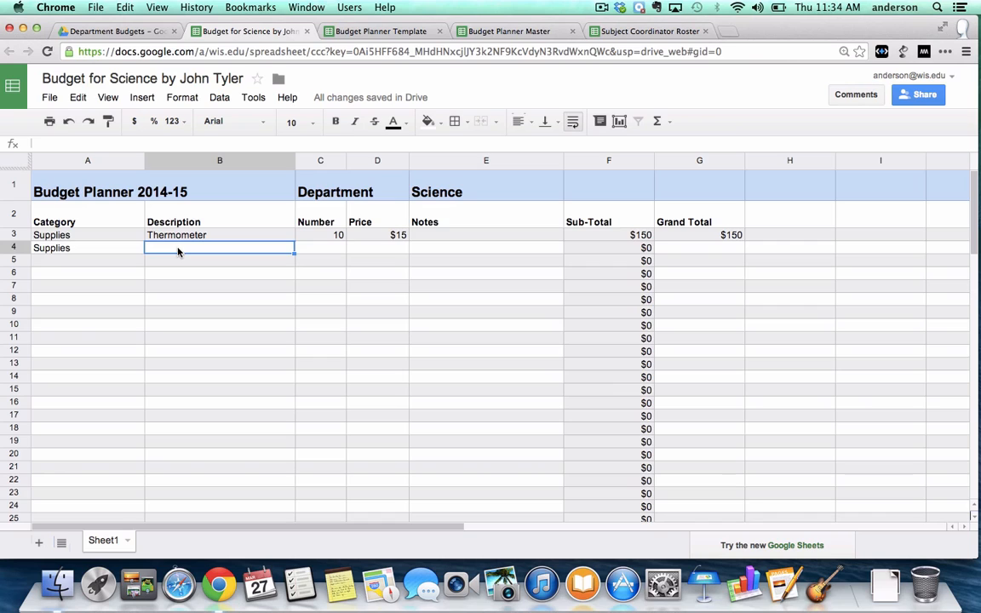
text(Test Tubes)
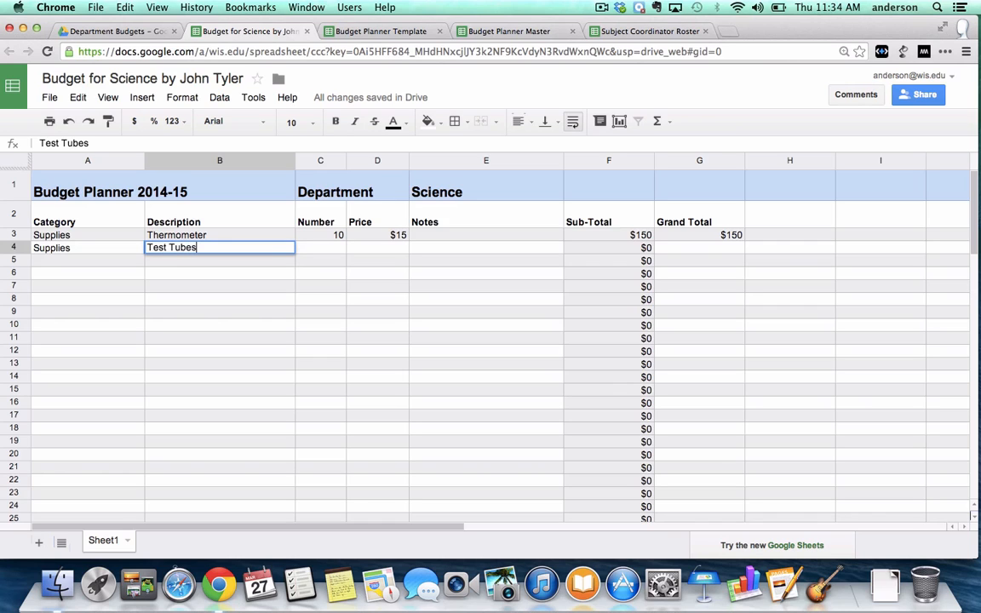
click(324, 248)
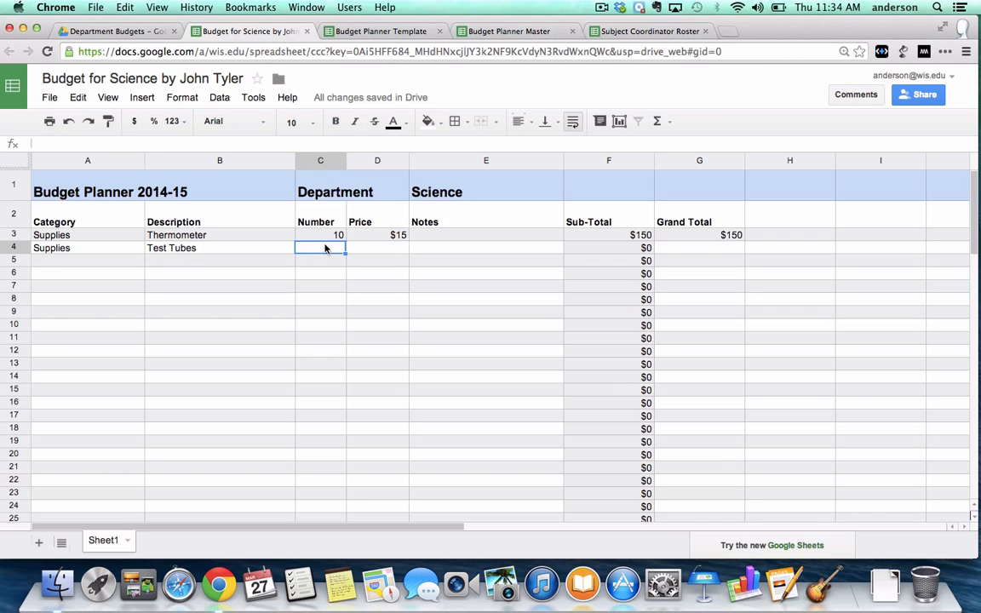
text(75)
click(383, 248)
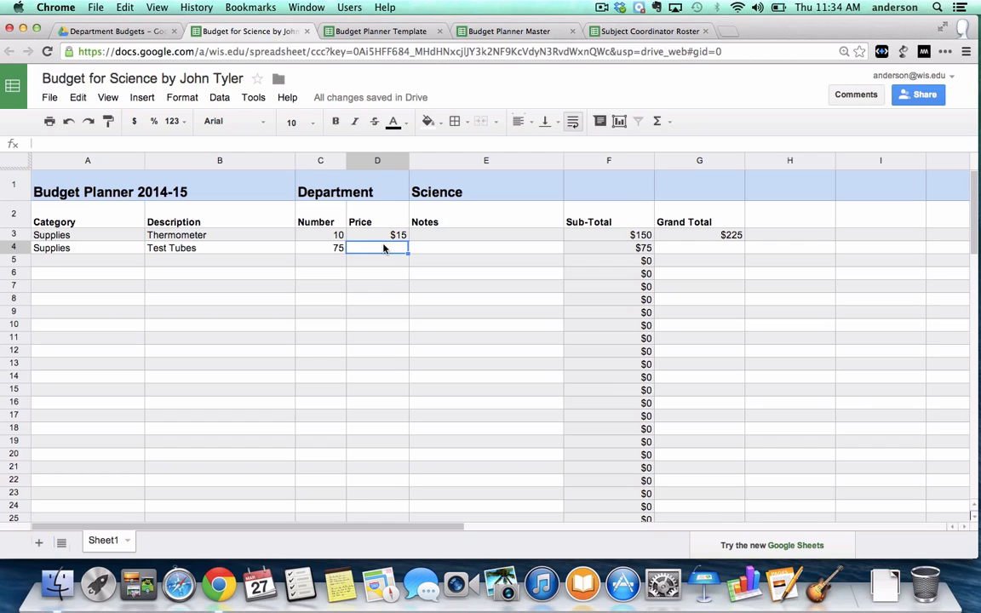
text(.50)
click(435, 247)
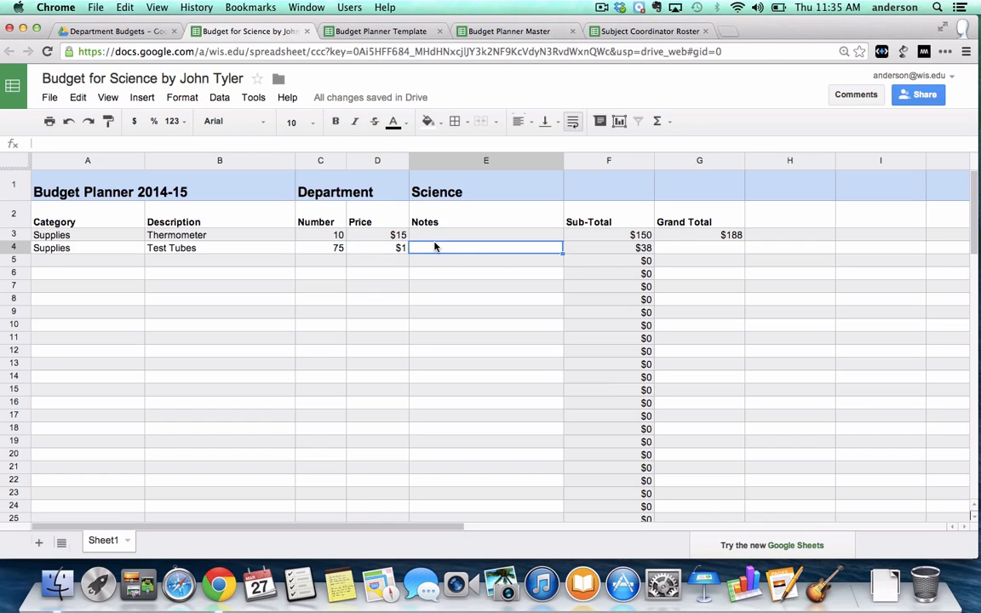
click(589, 250)
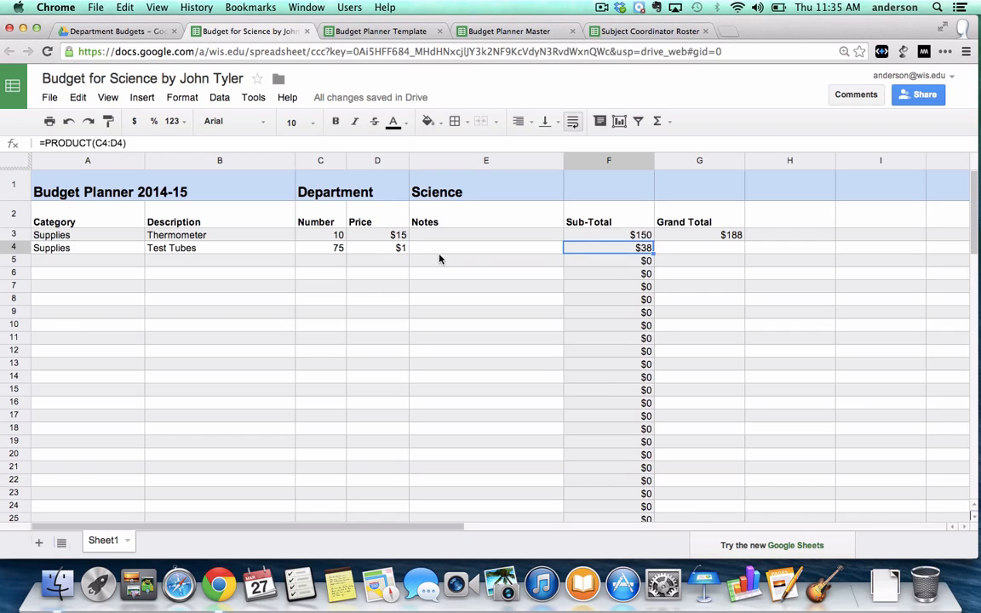
Format the Price column D as currency with two decimals ($1,000.12)
click(393, 248)
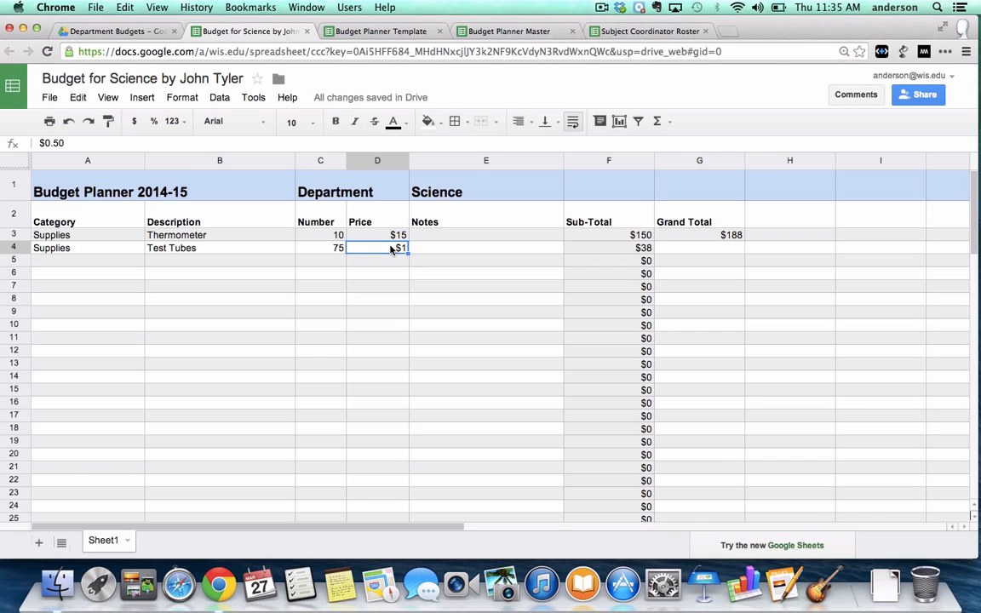
key(ctrl+space)
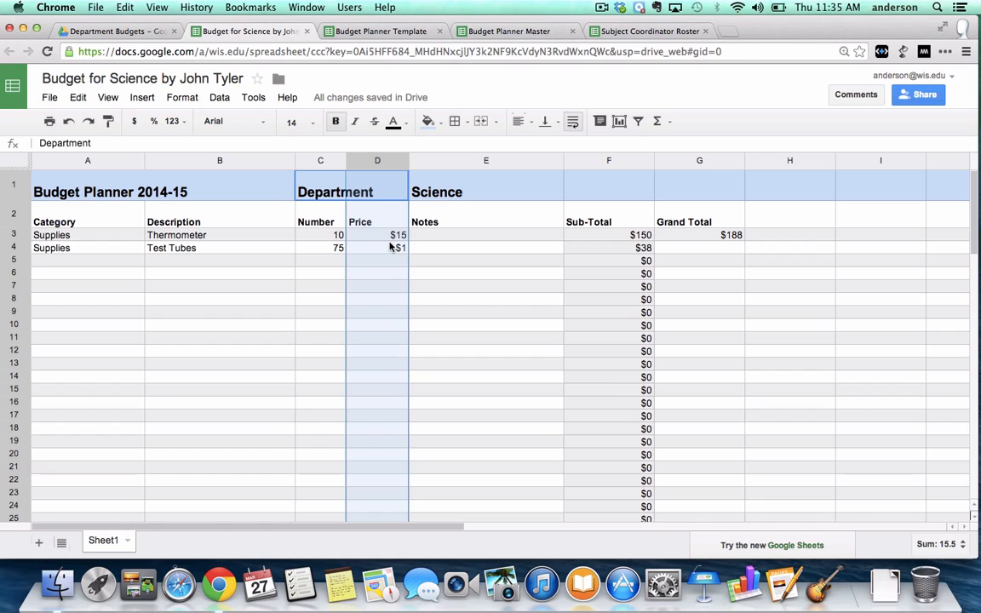
right_click(381, 161)
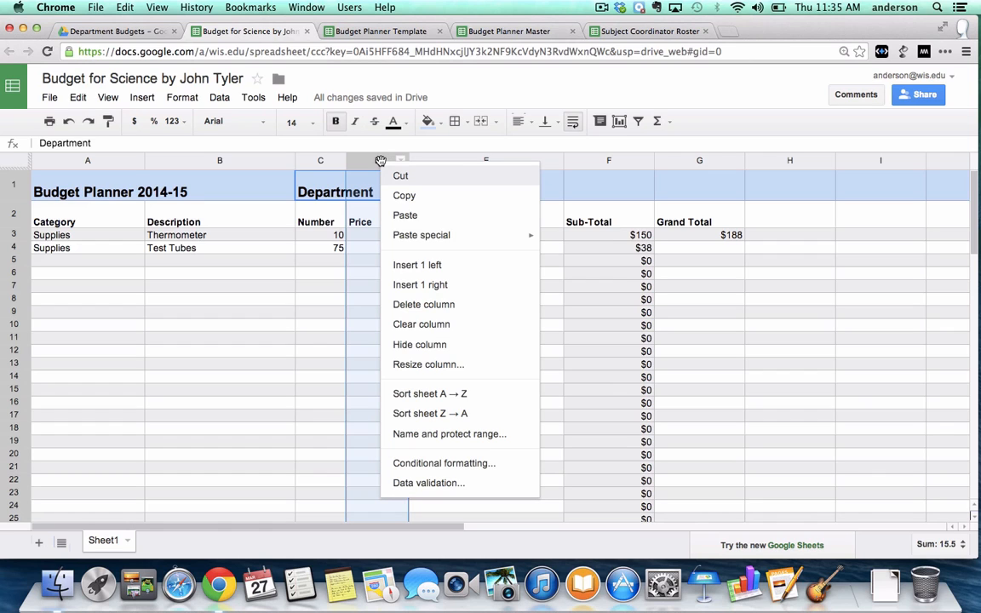
click(190, 98)
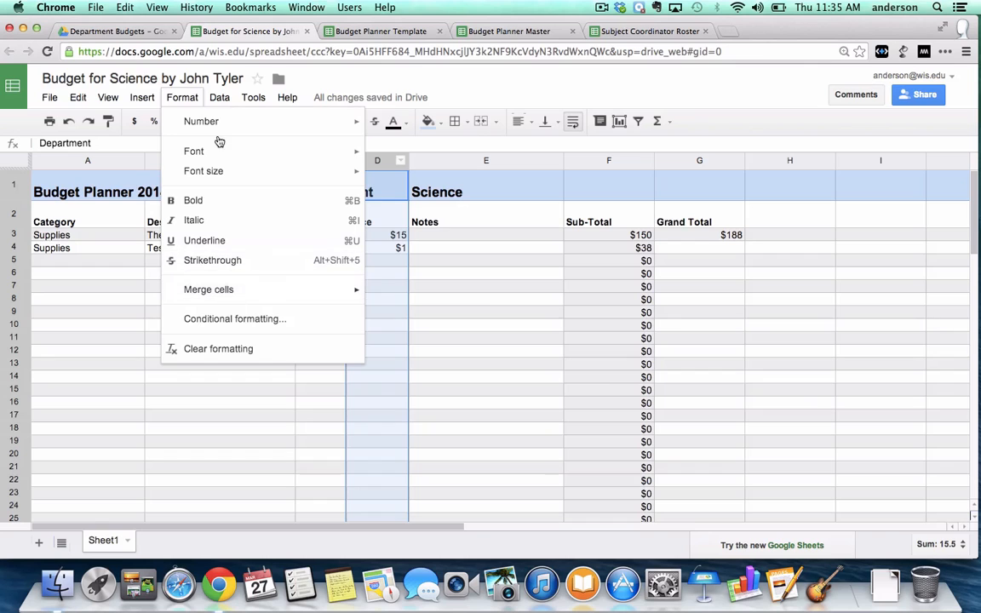
mouse_move(192, 120)
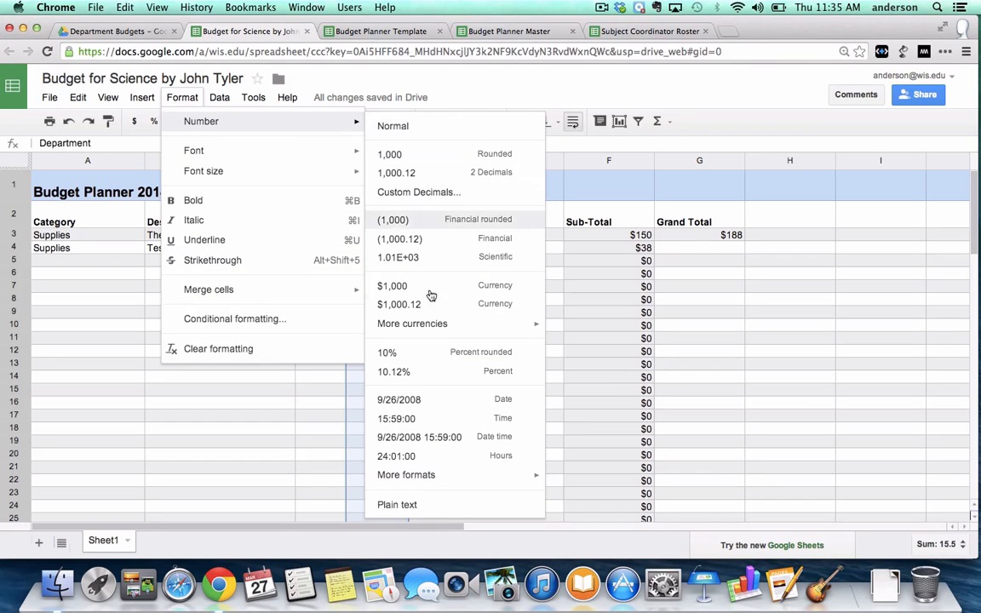
click(406, 306)
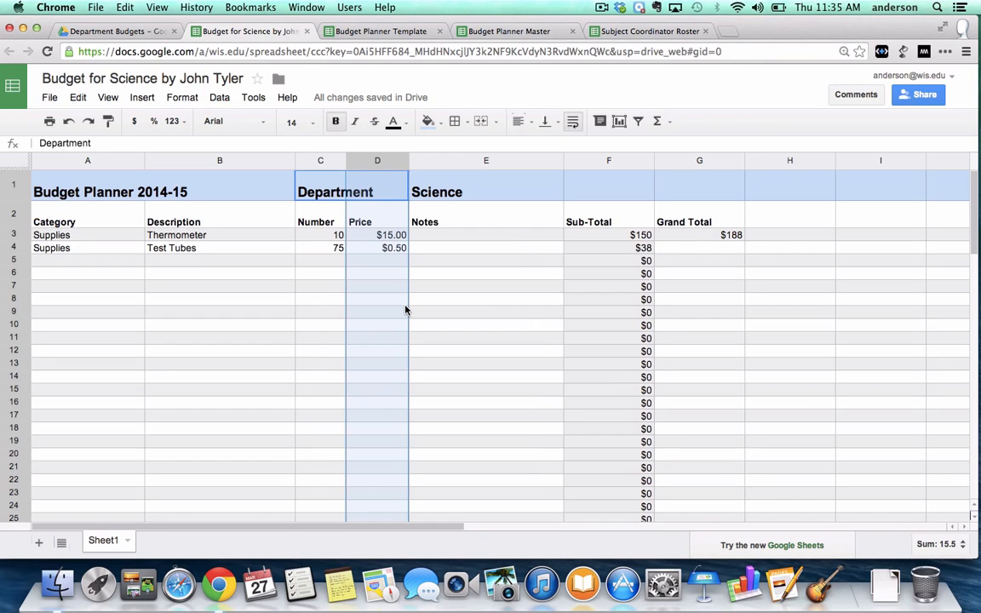
Format the Sub-Total column F as currency with two decimals ($1,000.12)
click(529, 163)
click(379, 162)
click(326, 162)
click(378, 161)
click(607, 161)
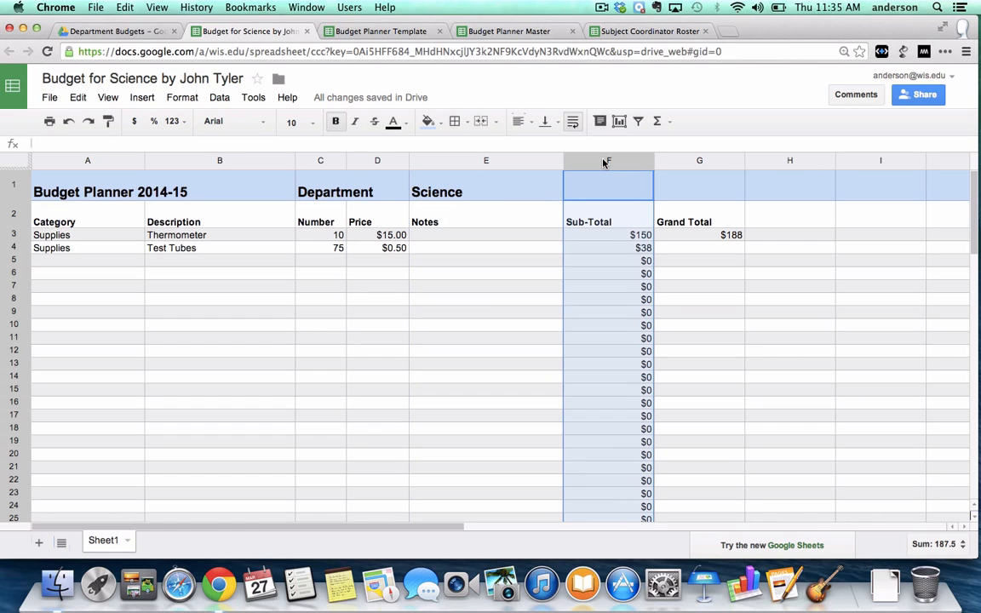
click(183, 97)
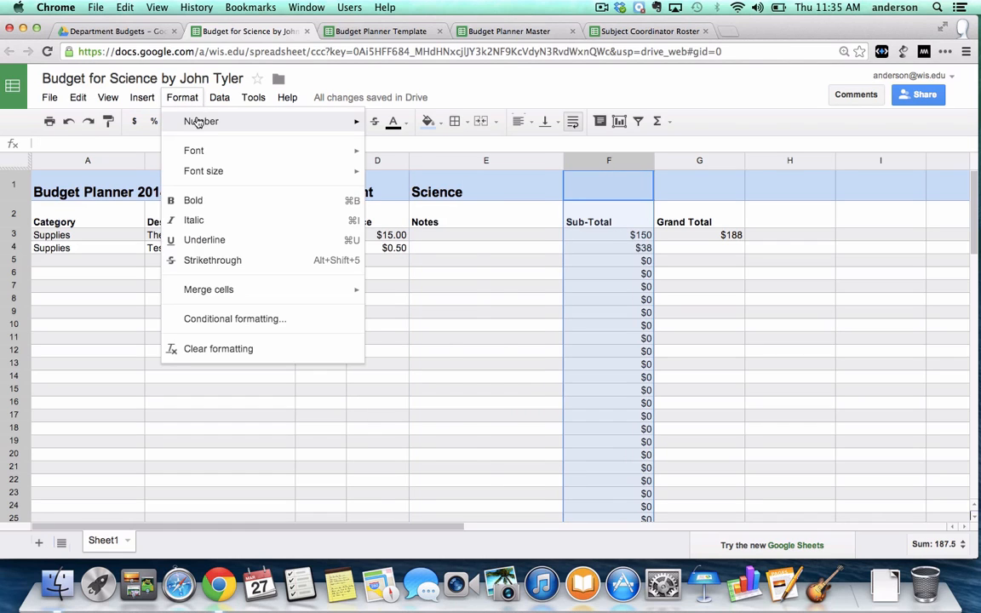
mouse_move(212, 122)
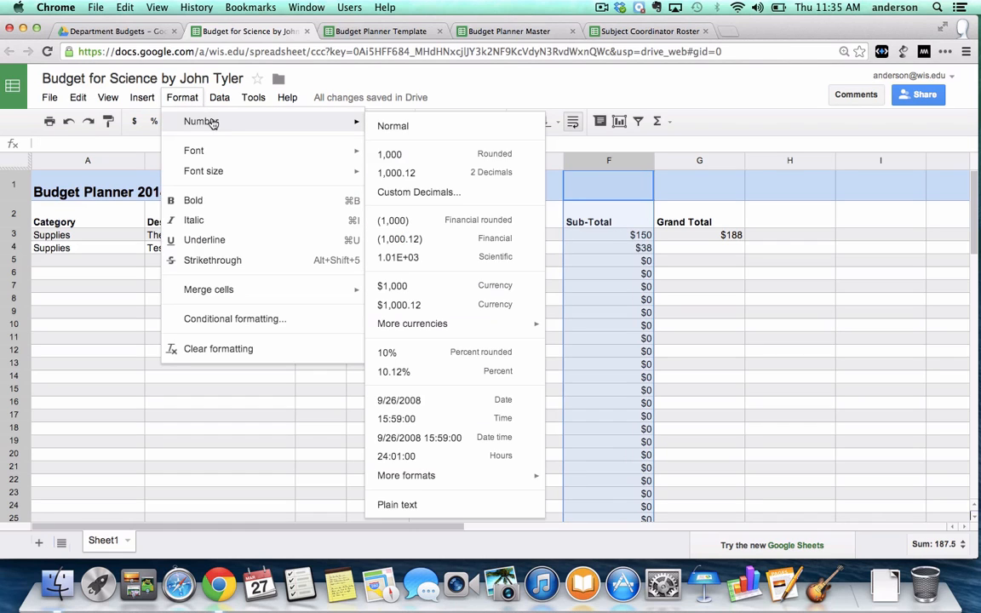
click(417, 306)
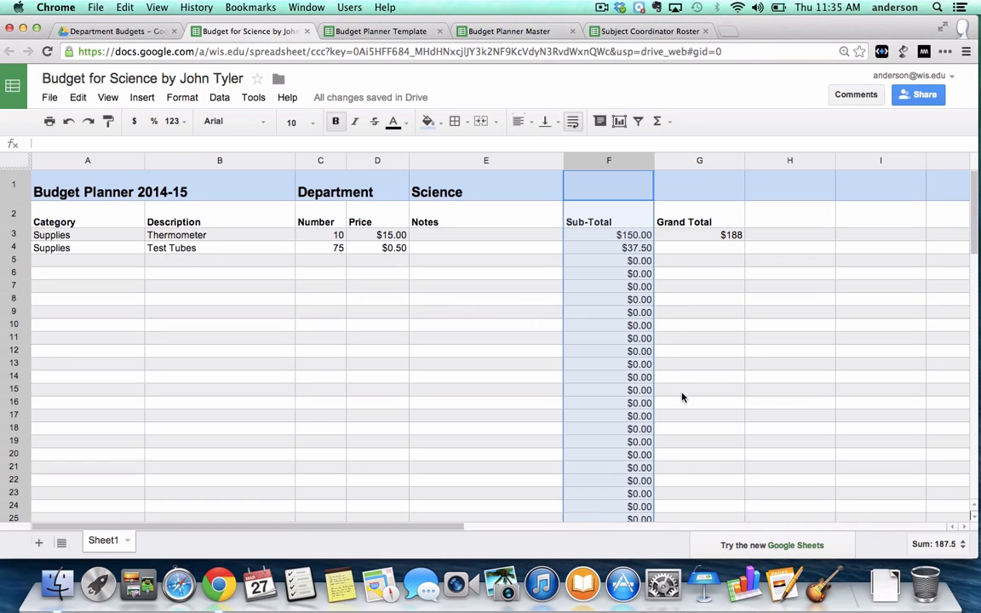
Format the Grand Total column G as currency with two decimals ($1,000.12)
click(709, 160)
click(179, 98)
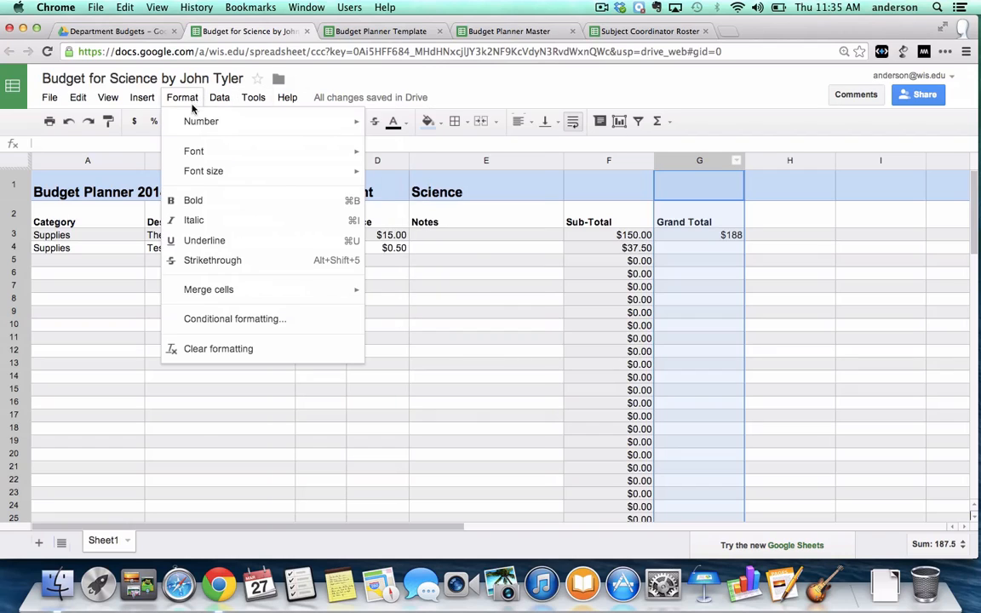
mouse_move(203, 126)
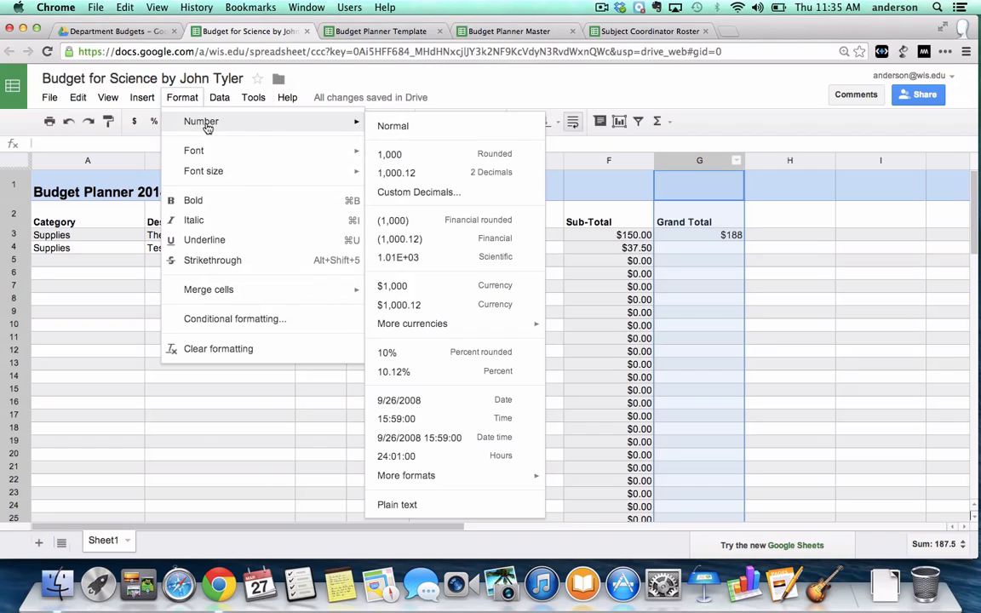
click(420, 307)
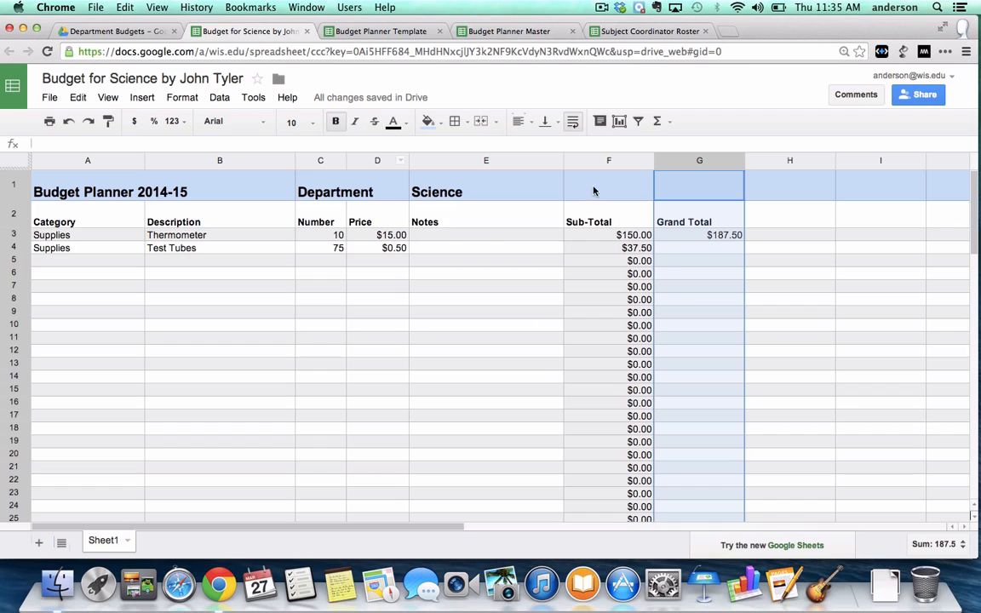
click(443, 249)
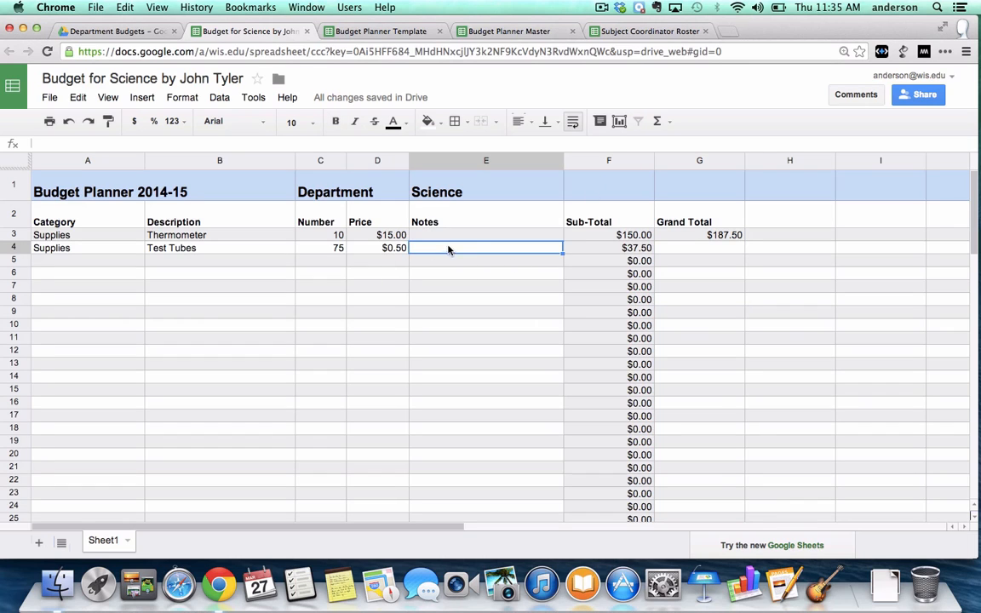
click(589, 247)
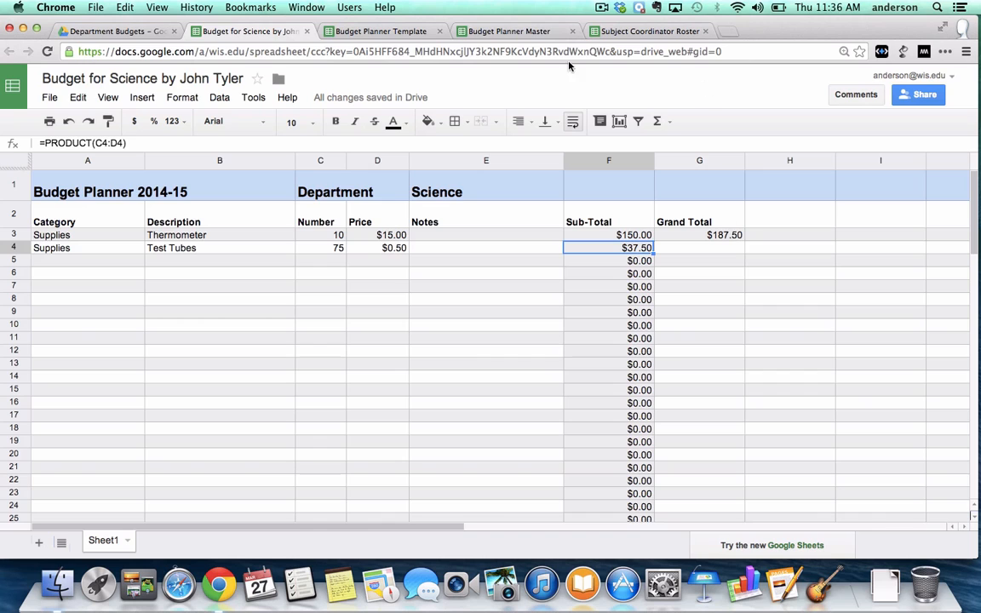
Look through the Summary Totals, English and Math sheets of the Budget Planner Master, ending on the Science sheet
click(517, 32)
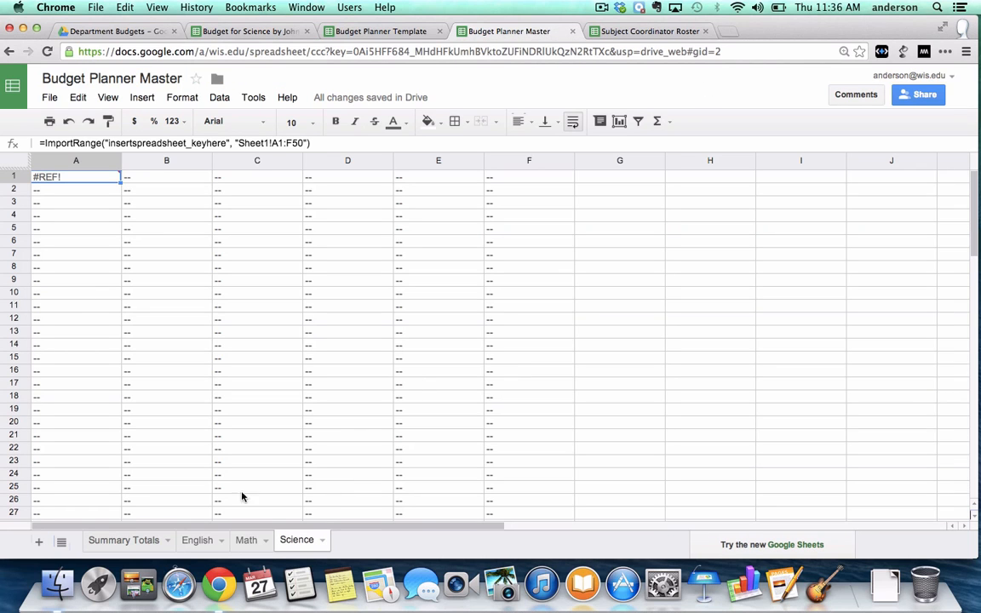
click(137, 543)
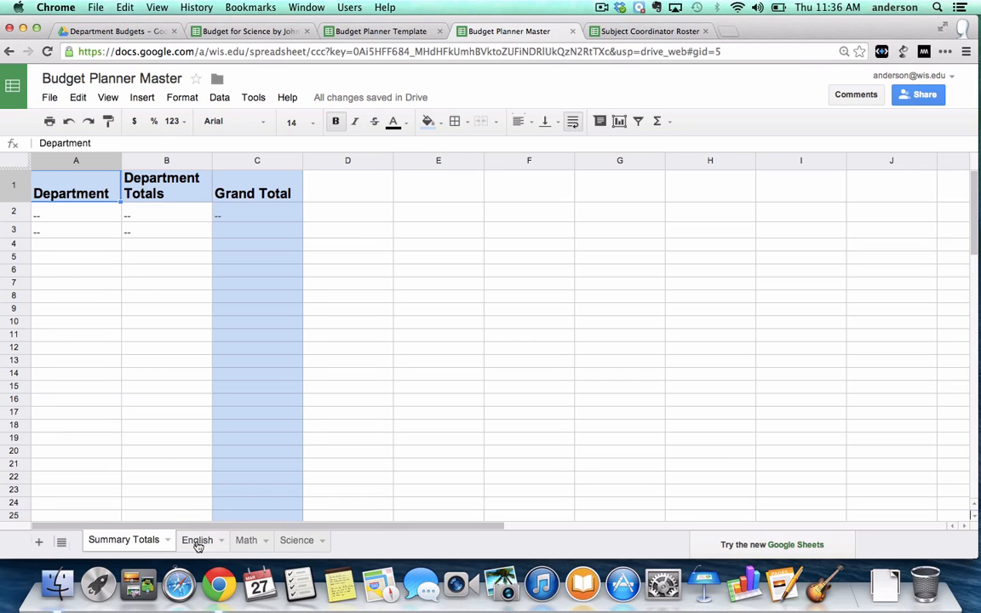
click(197, 543)
click(246, 542)
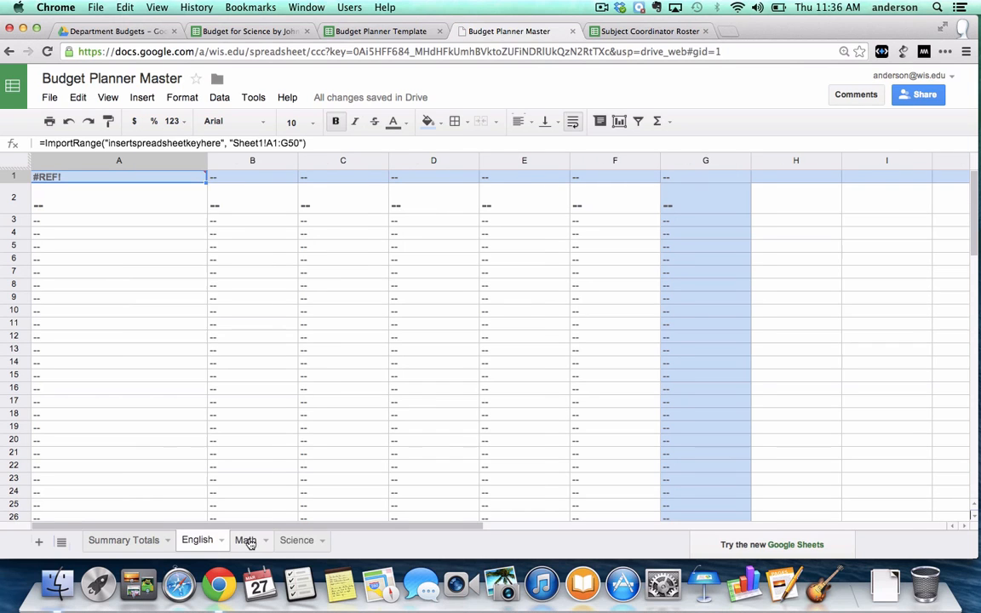
click(296, 541)
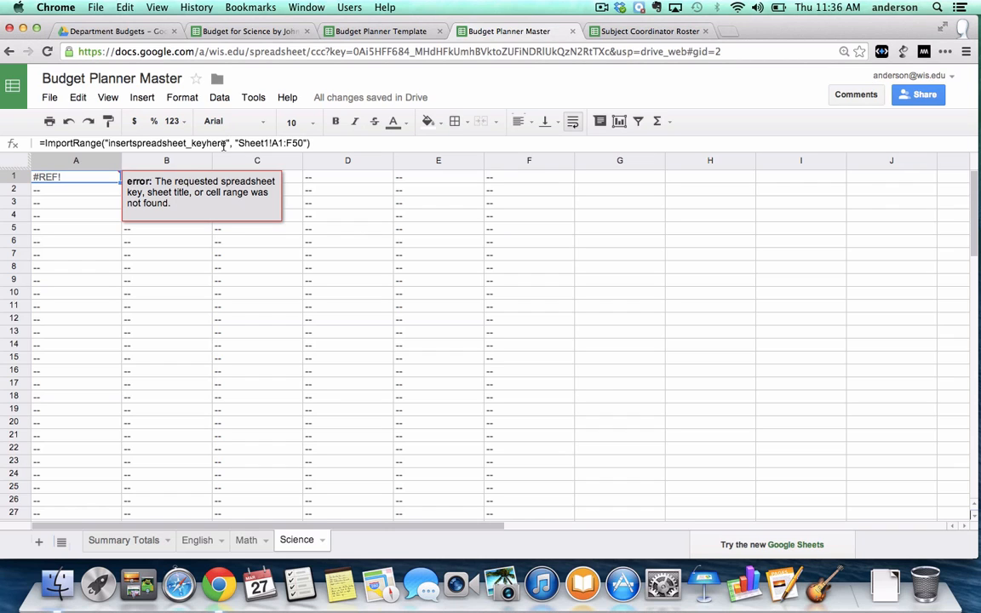
Copy the Science budget's file key from the Subject Coordinator Roster, leaving out the "||spreadsheet" suffix
click(660, 31)
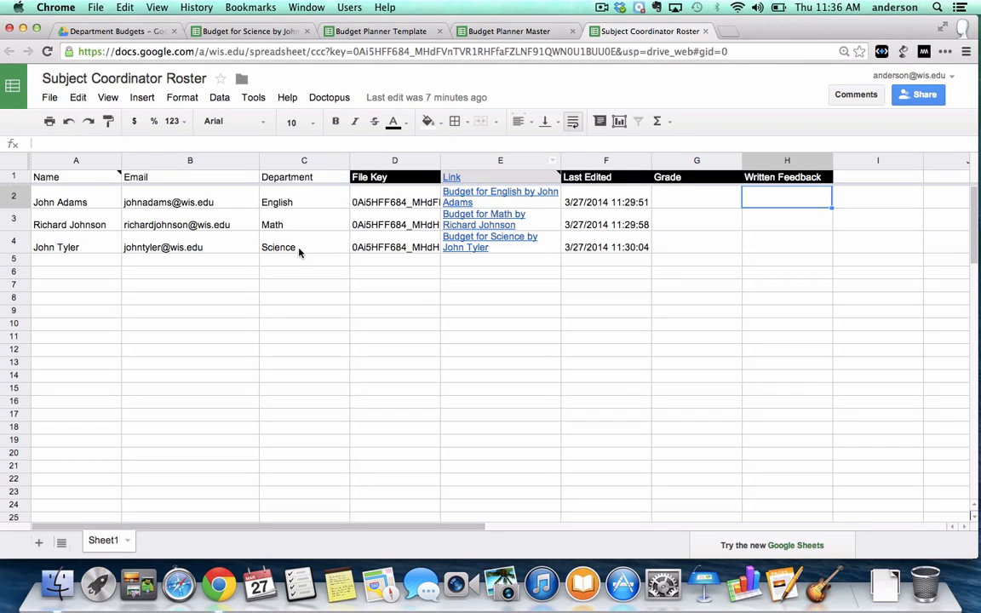
click(364, 246)
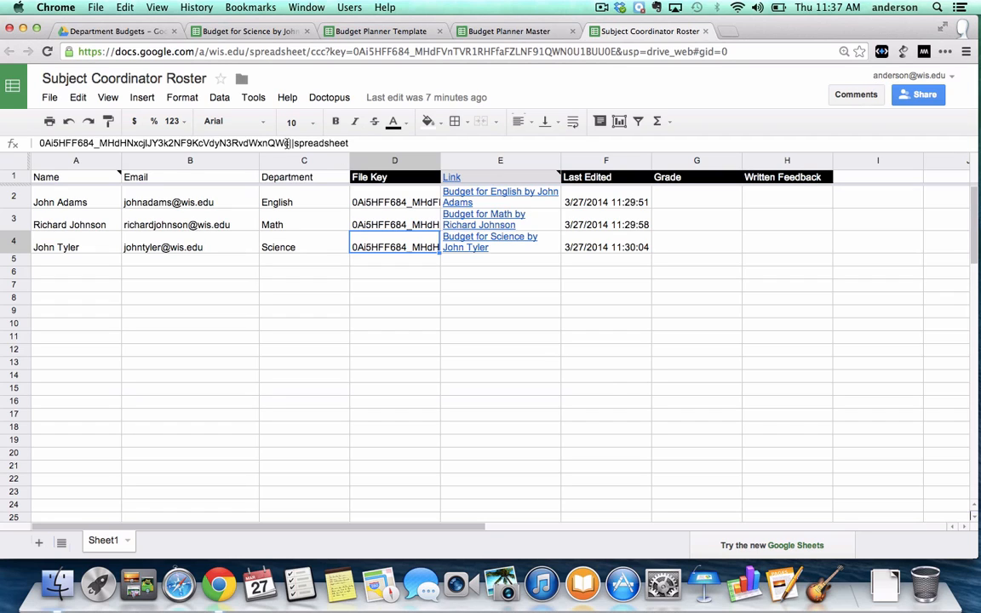
drag(288, 143, 13, 142)
key(super+c)
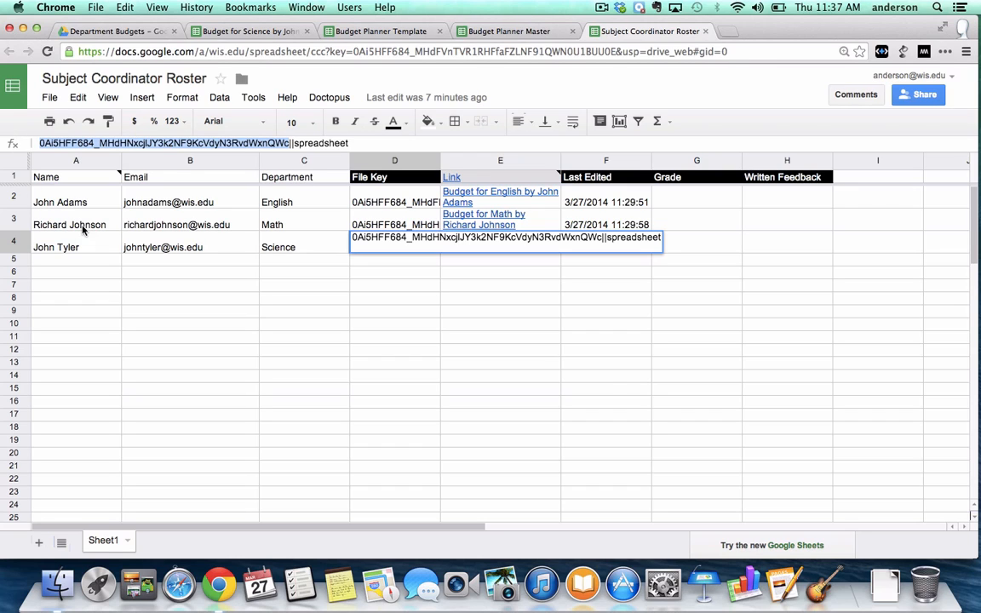
Replace the placeholder key in the Science sheet's ImportRange formula in the Budget Planner Master with the copied file key
click(504, 32)
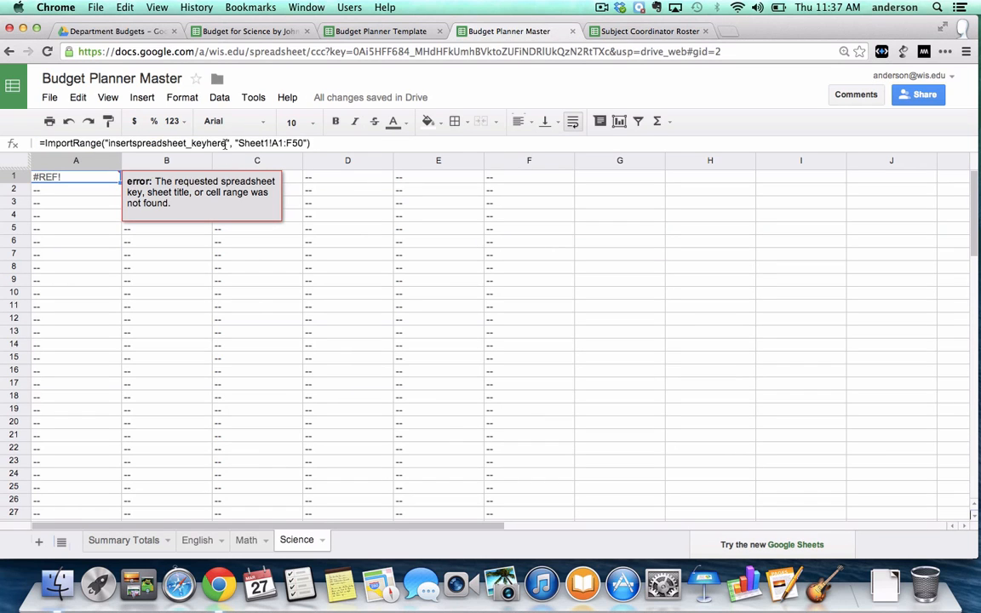
drag(226, 143, 108, 143)
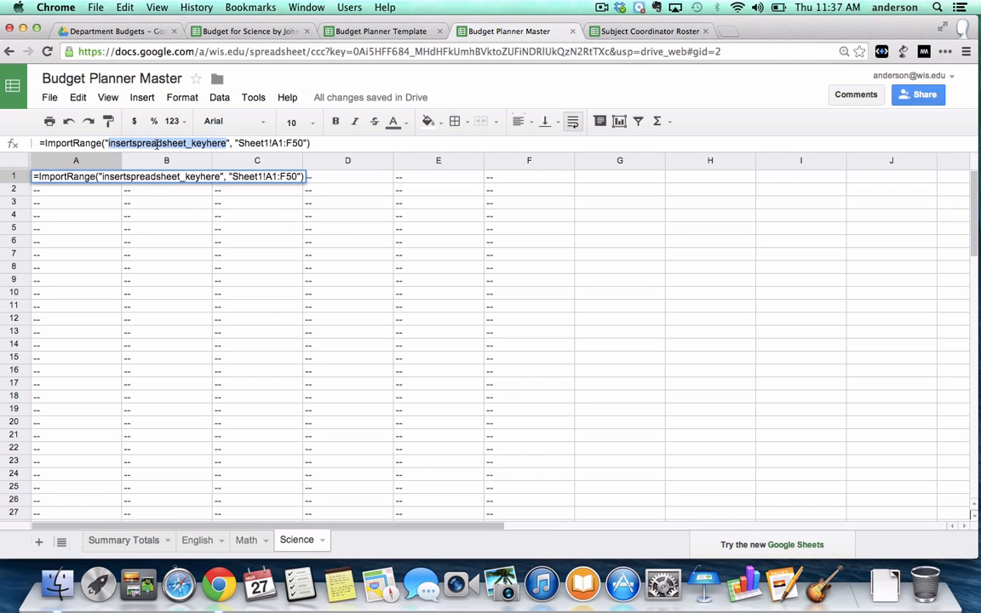
key(BackSpace)
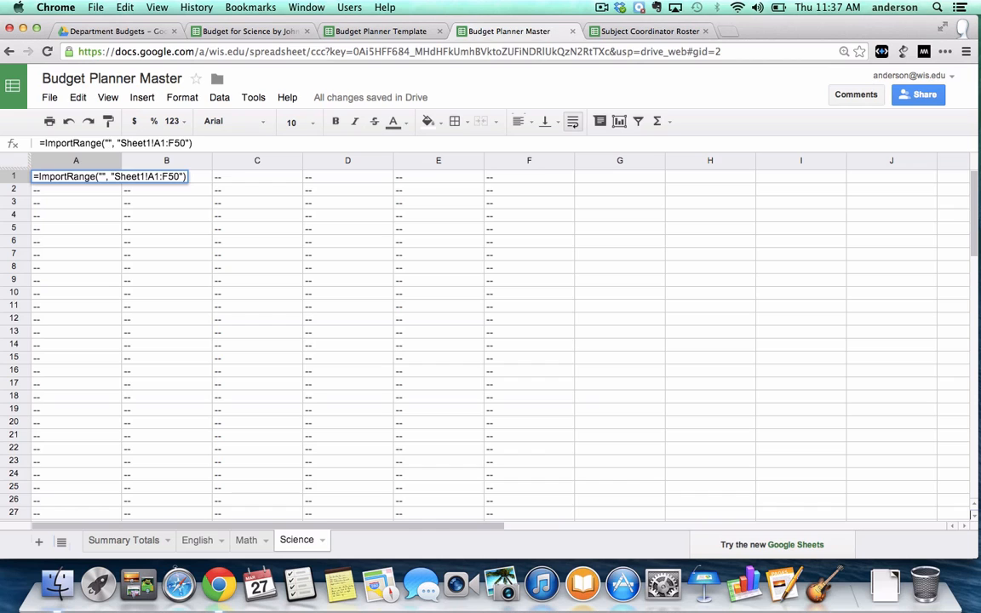
key(super+v)
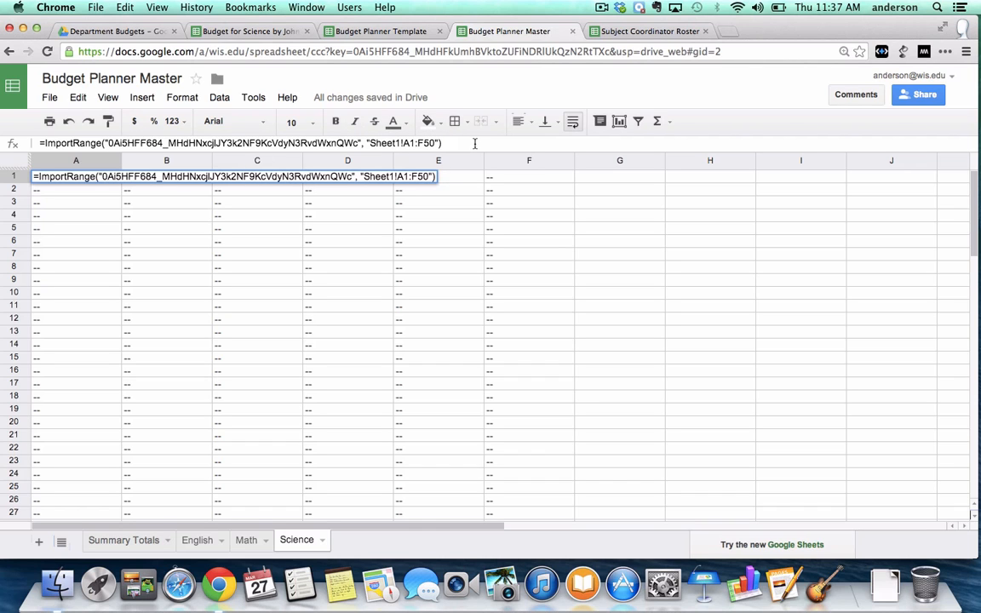
key(Return)
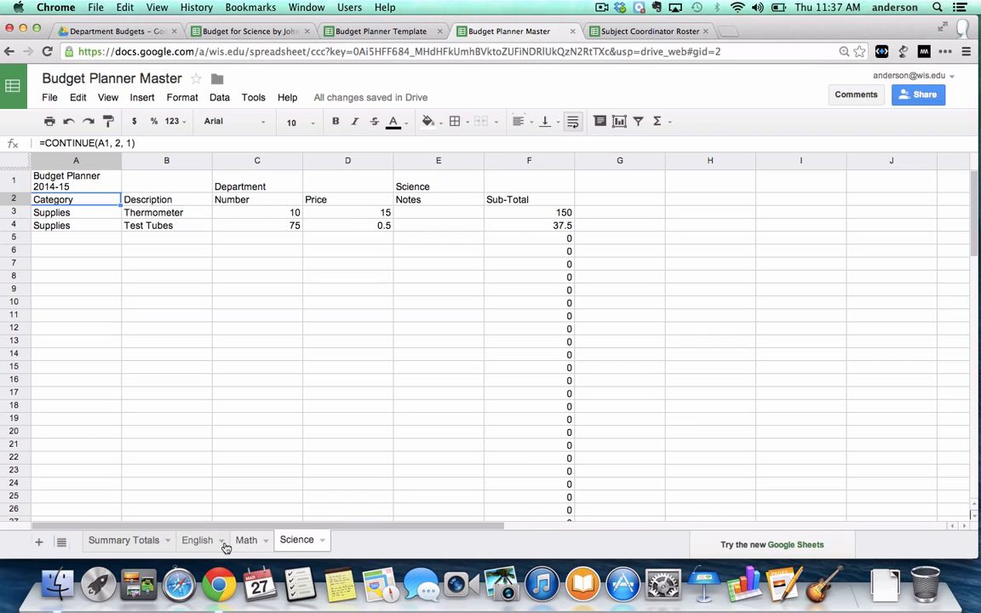
Enter =Science!E1 in cell A4 of the Summary Totals sheet, following the pattern of the department references above it
click(140, 545)
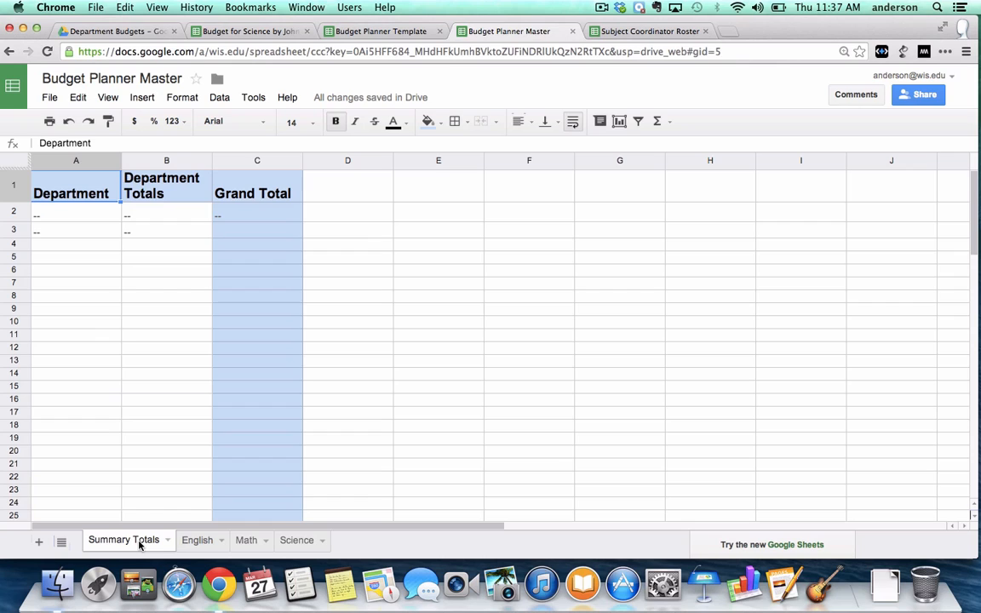
click(68, 216)
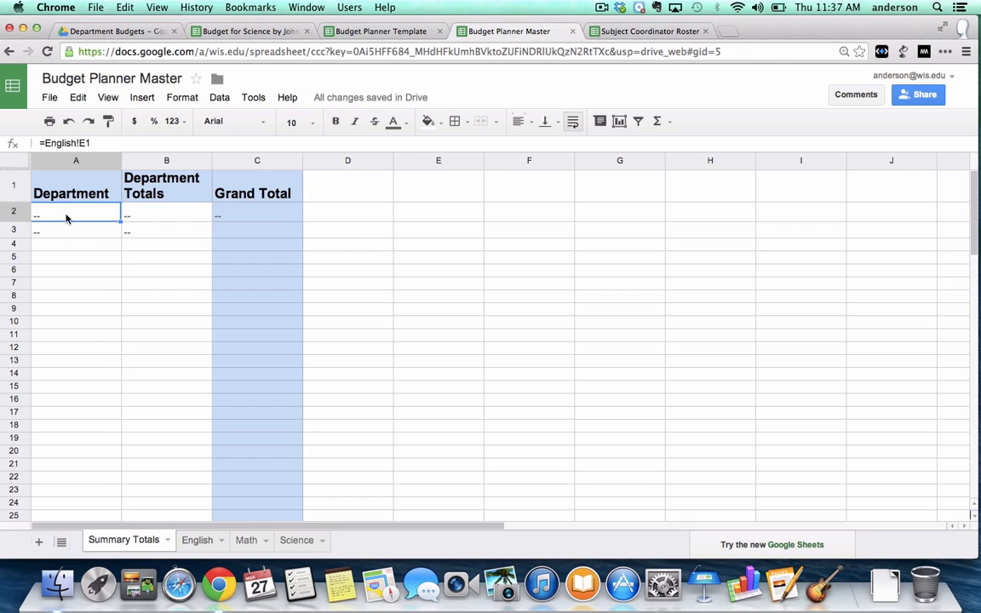
click(138, 211)
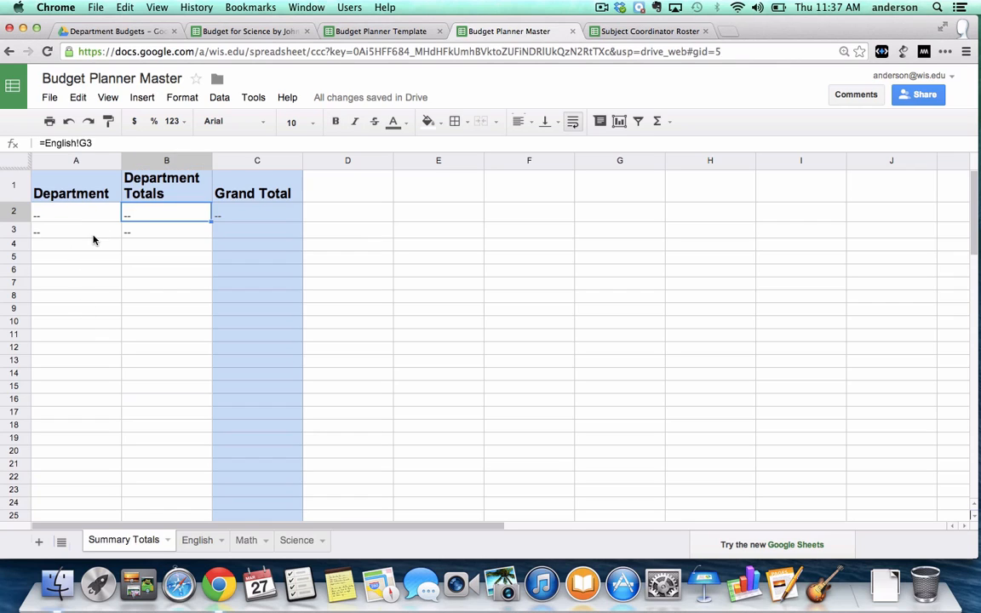
click(92, 234)
click(59, 245)
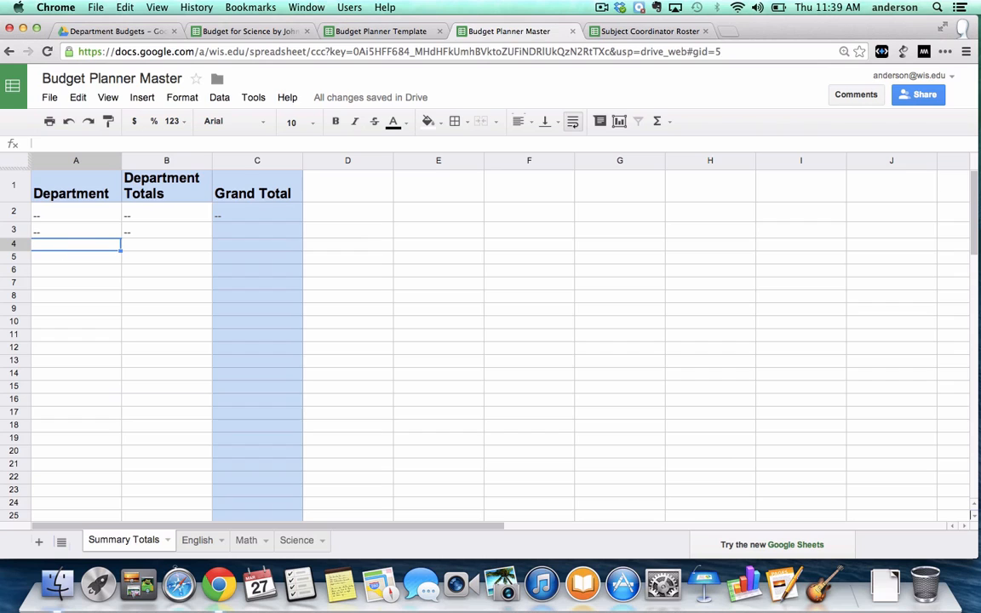
text(=Sci)
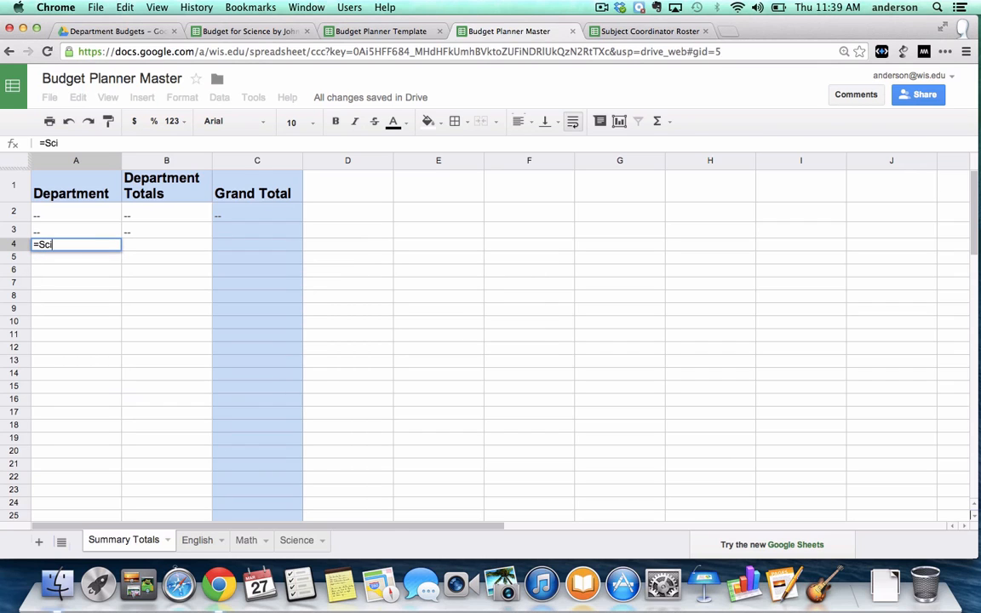
text(ence!E1)
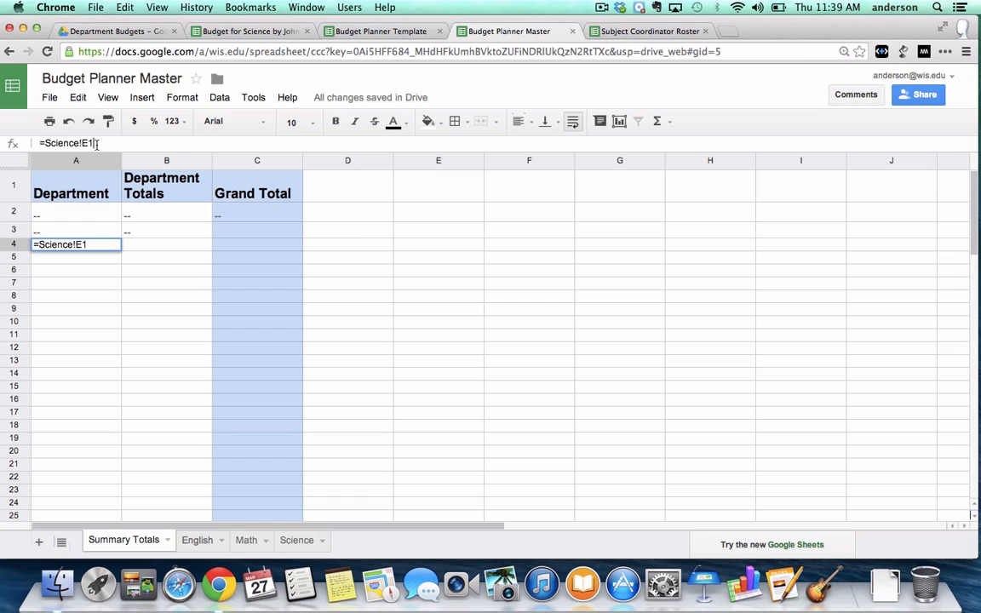
key(Return)
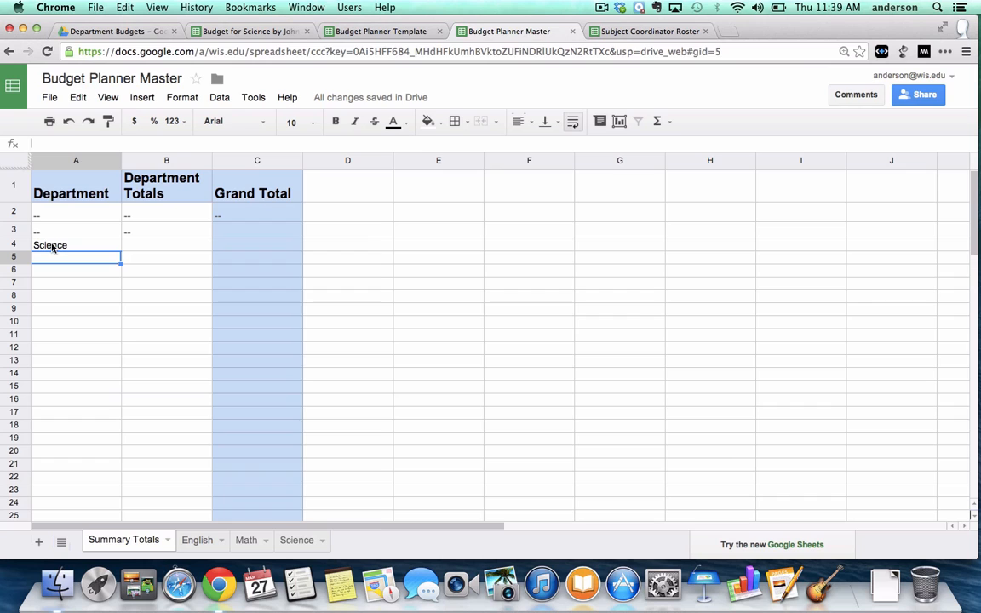
Extend the imported range in the Science sheet's ImportRange formula to Sheet1!A1:G50, matching the range used on the English sheet
click(298, 543)
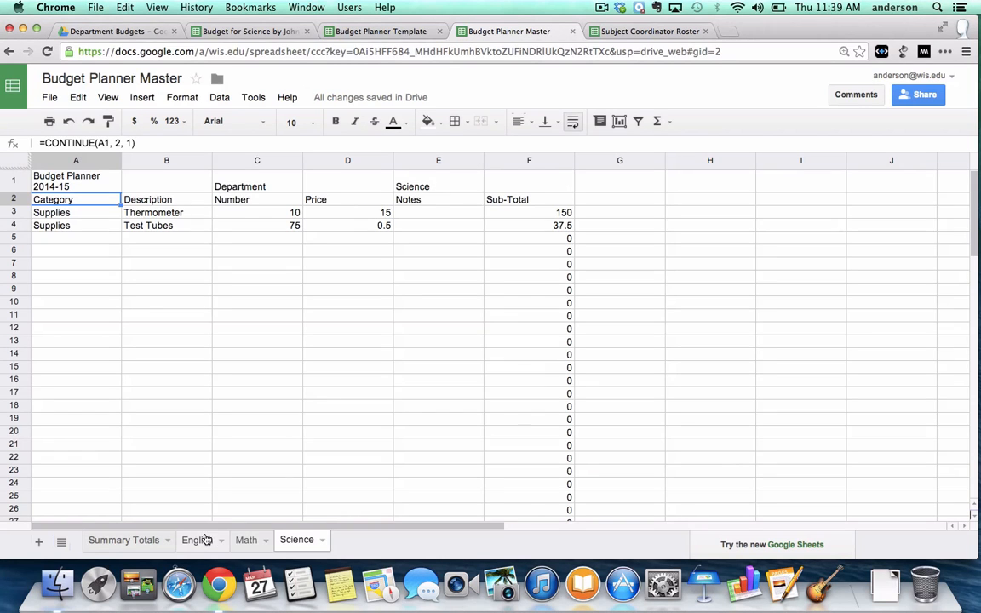
click(134, 542)
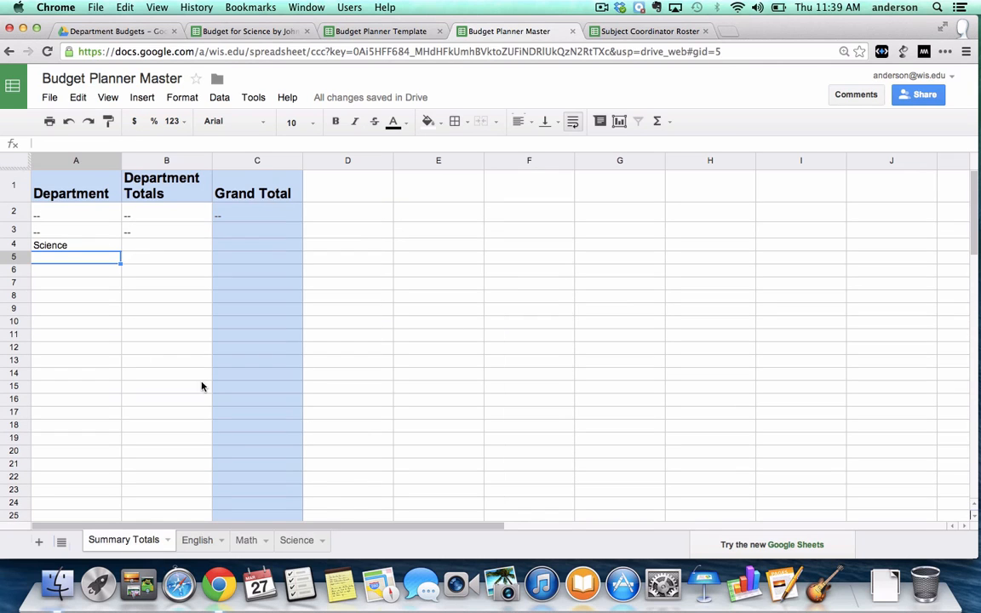
click(199, 541)
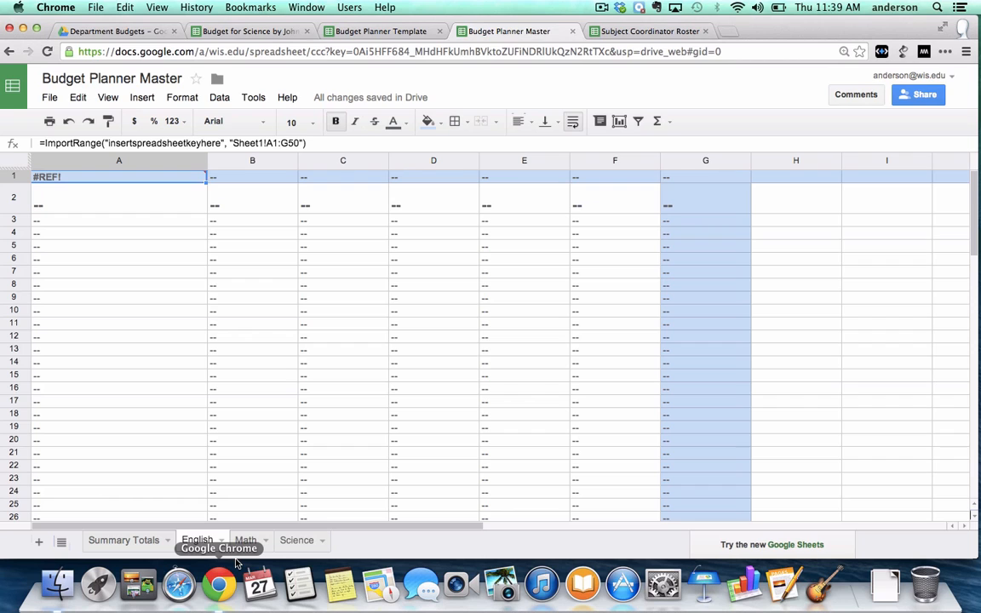
click(289, 542)
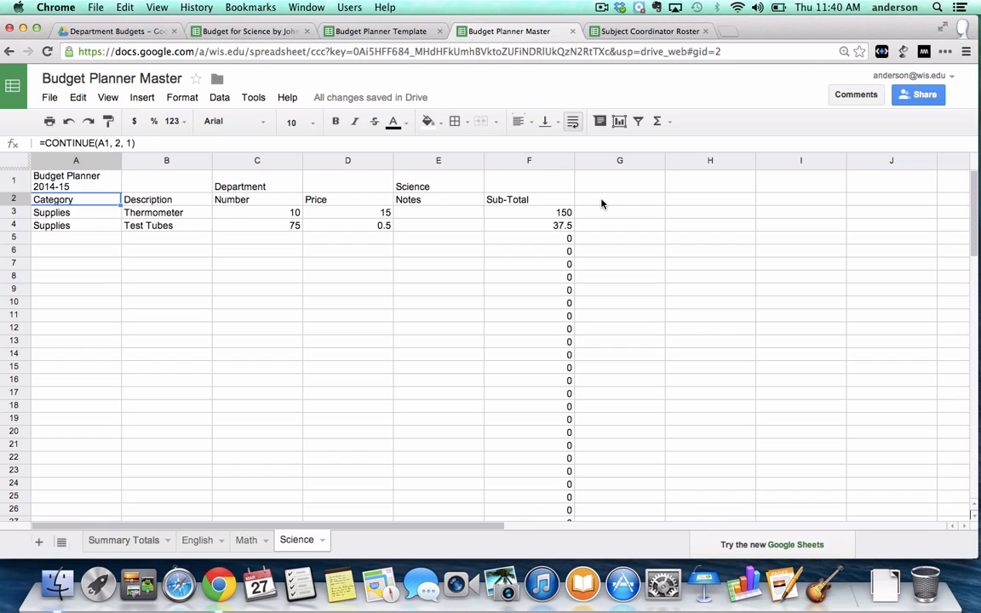
click(94, 181)
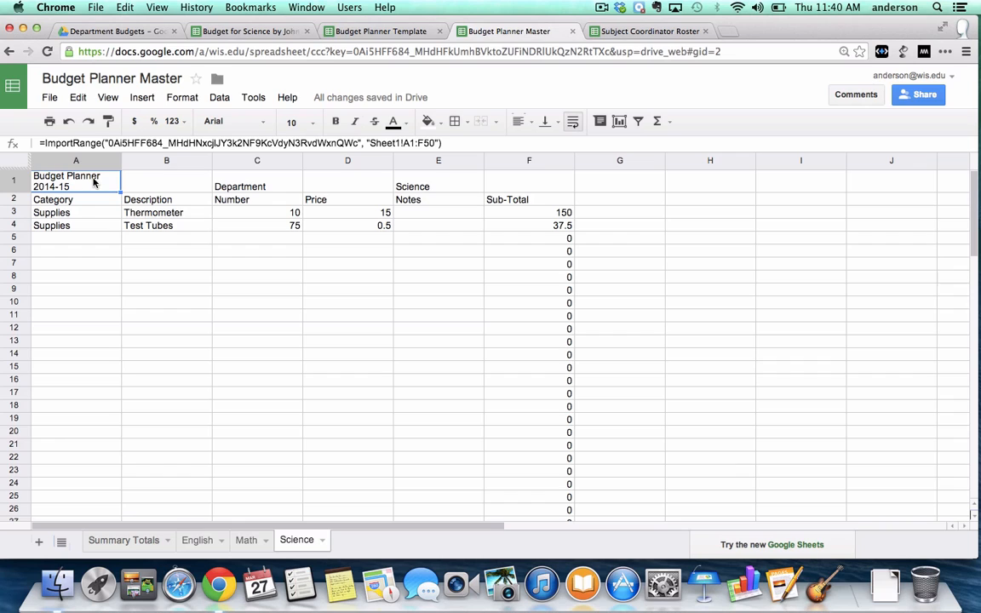
click(420, 143)
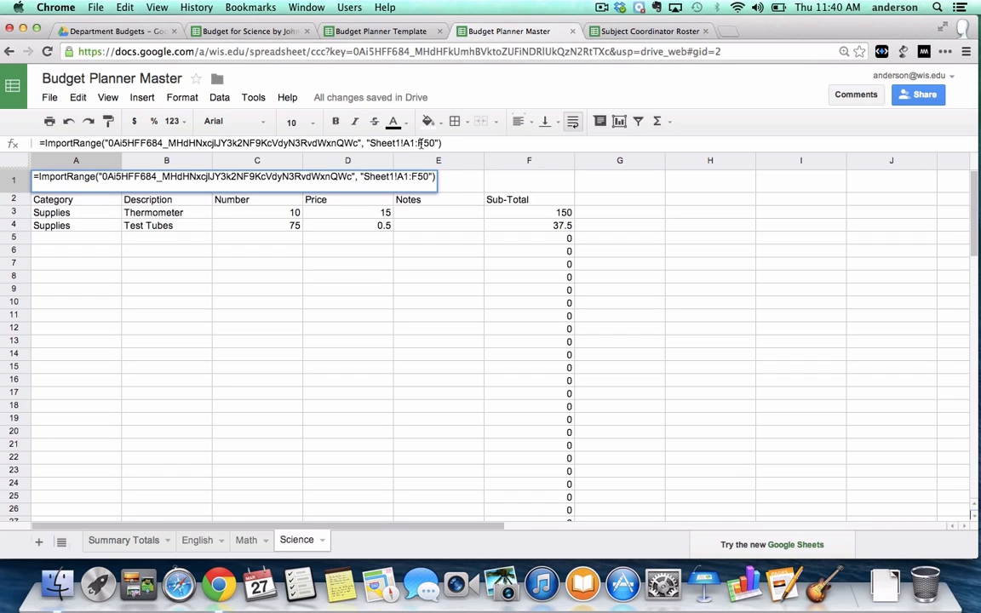
key(BackSpace)
text(G)
click(448, 143)
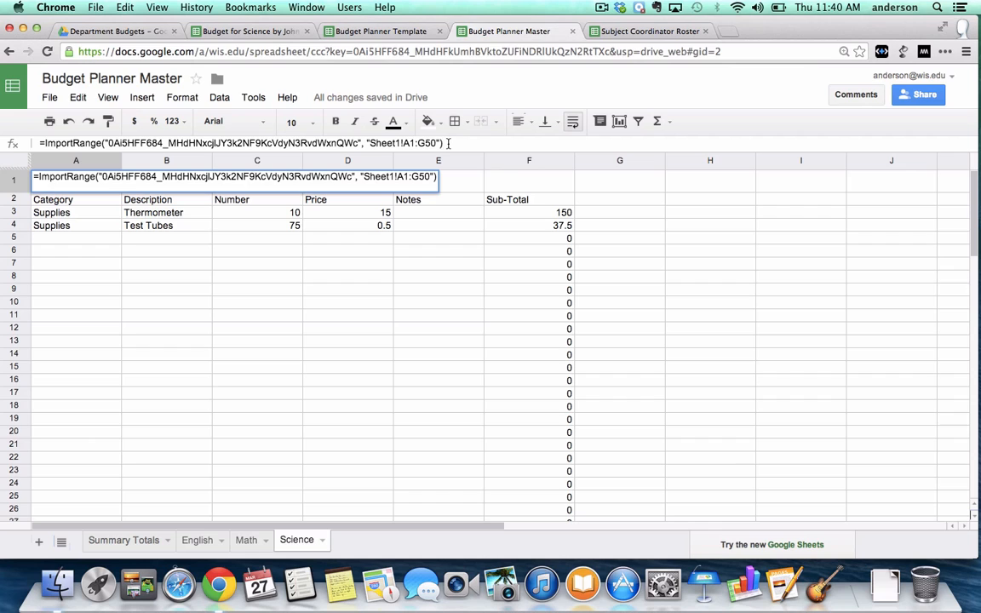
key(Return)
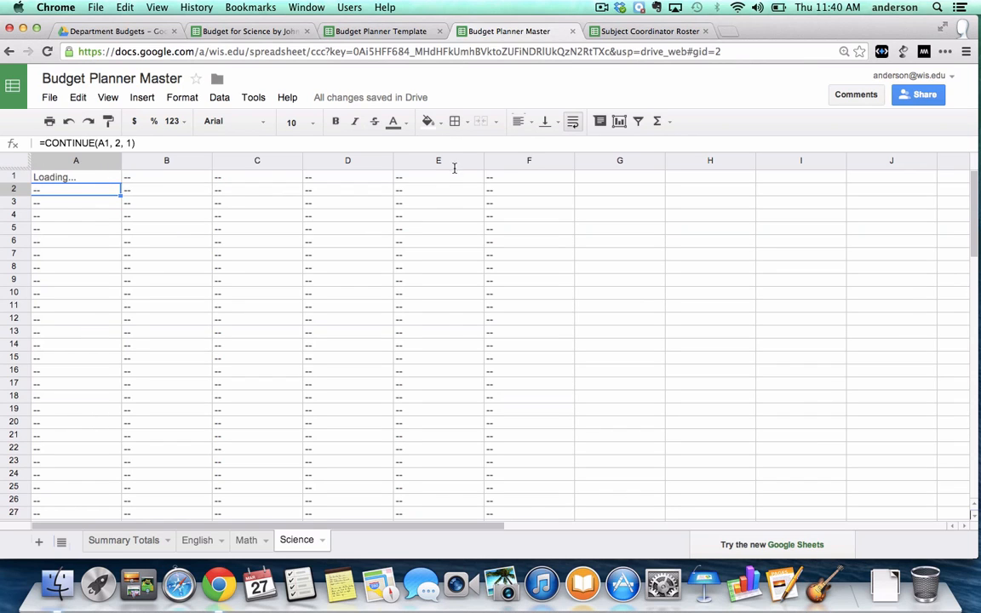
key(Up)
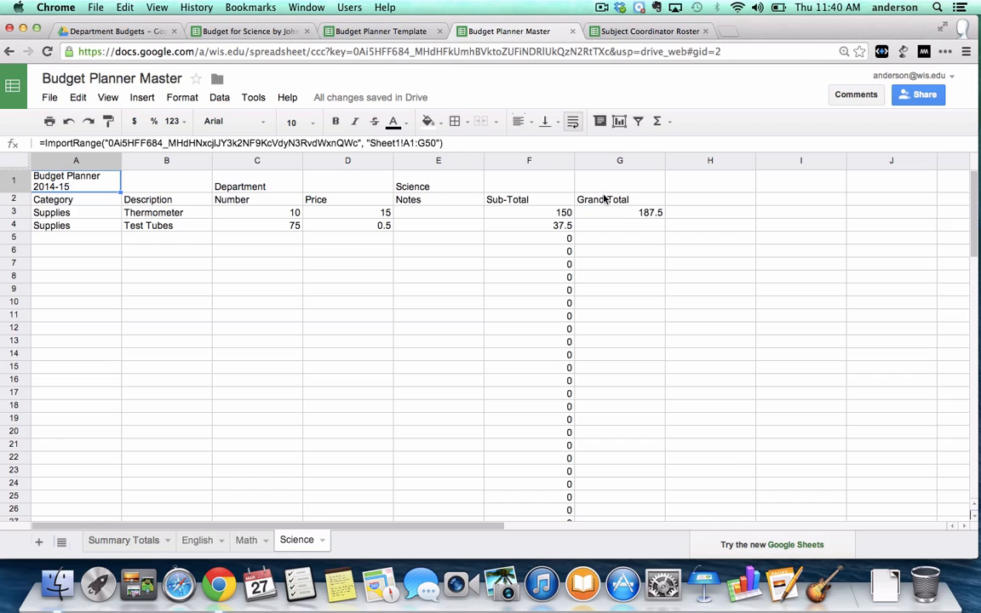
Enter =Science!G3 in cell B4 of the Summary Totals sheet to pull in the Science department's total
click(638, 214)
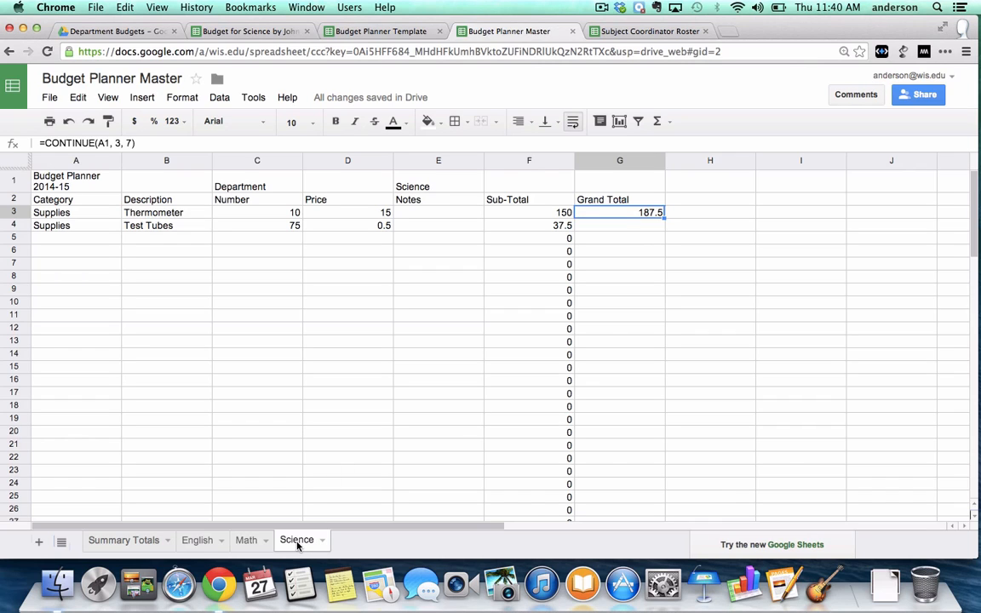
click(124, 540)
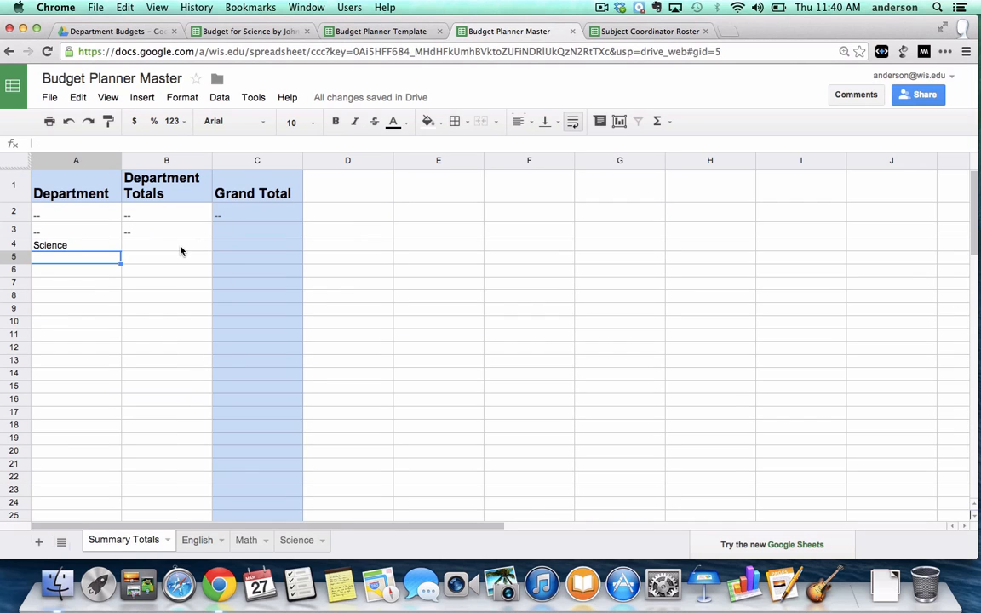
click(146, 247)
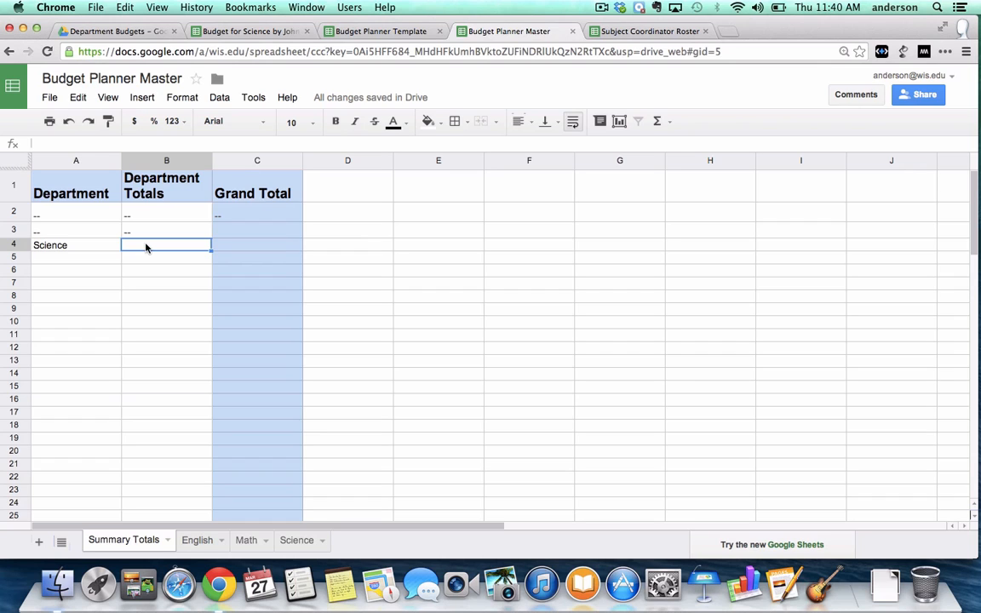
text(=Sc)
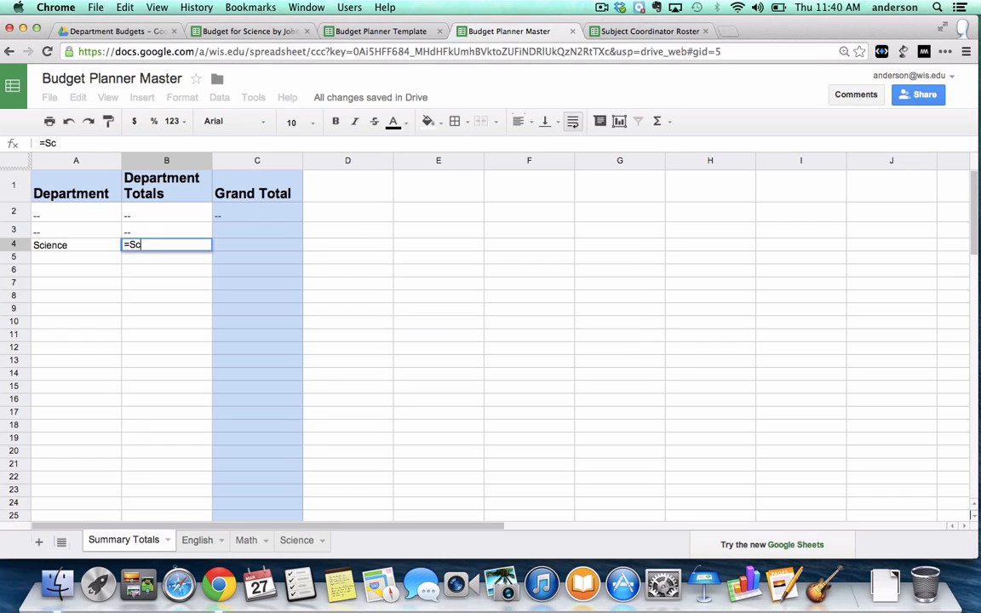
text(ience!G3)
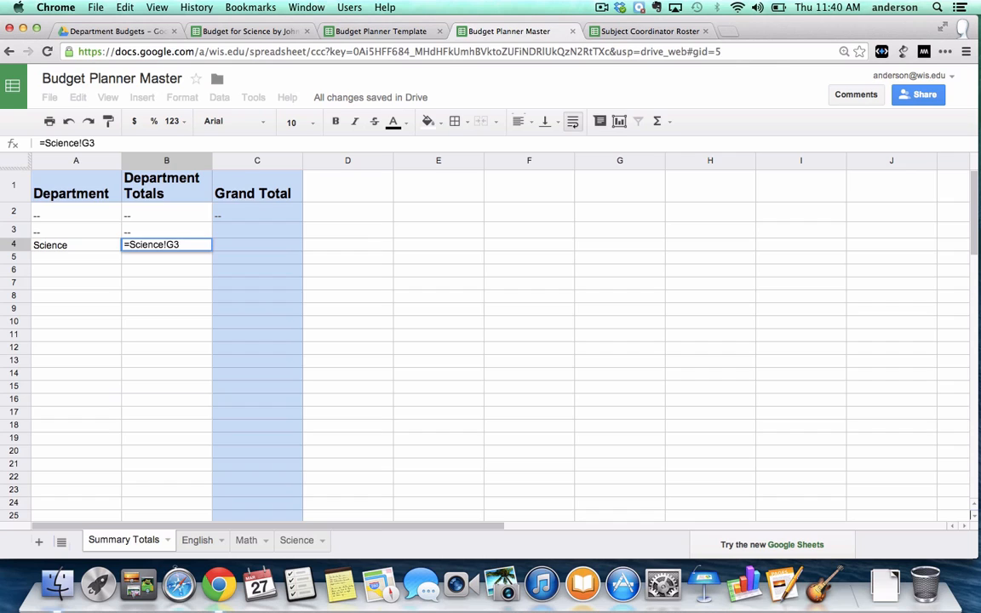
key(Return)
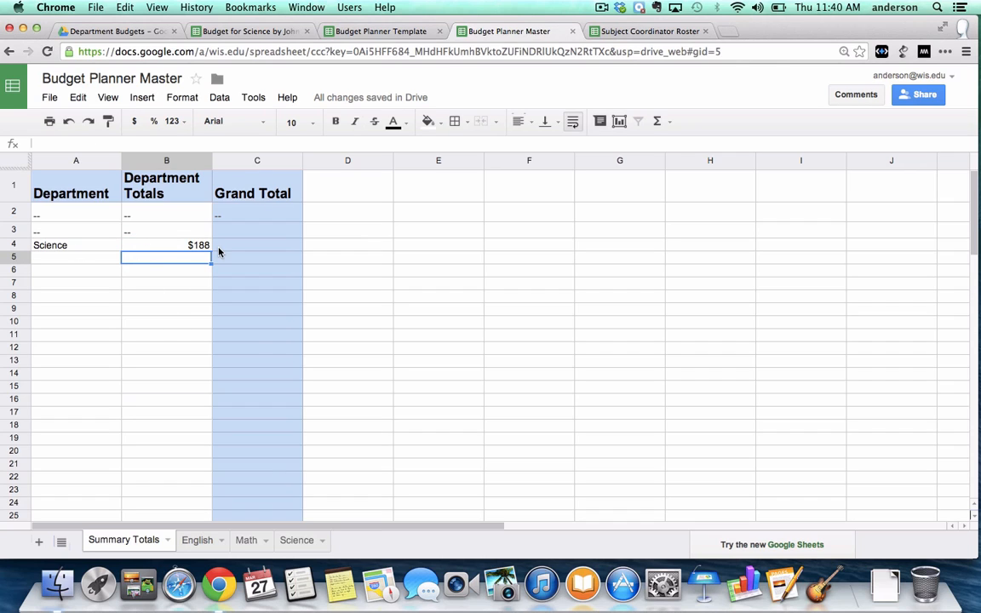
Format the Department Totals column B on the Summary Totals sheet as currency with two decimals ($1,000.12)
click(295, 541)
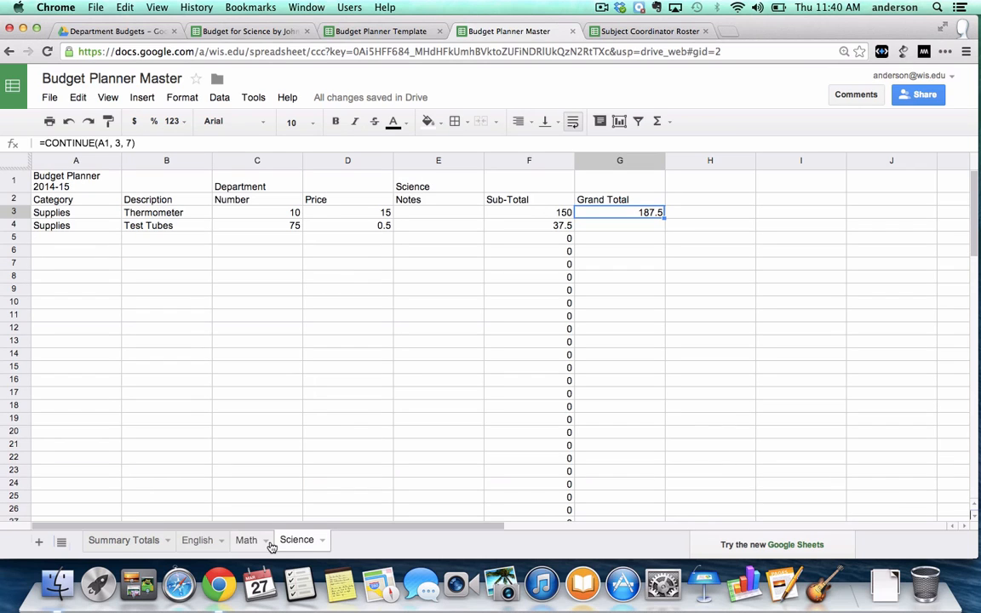
click(127, 541)
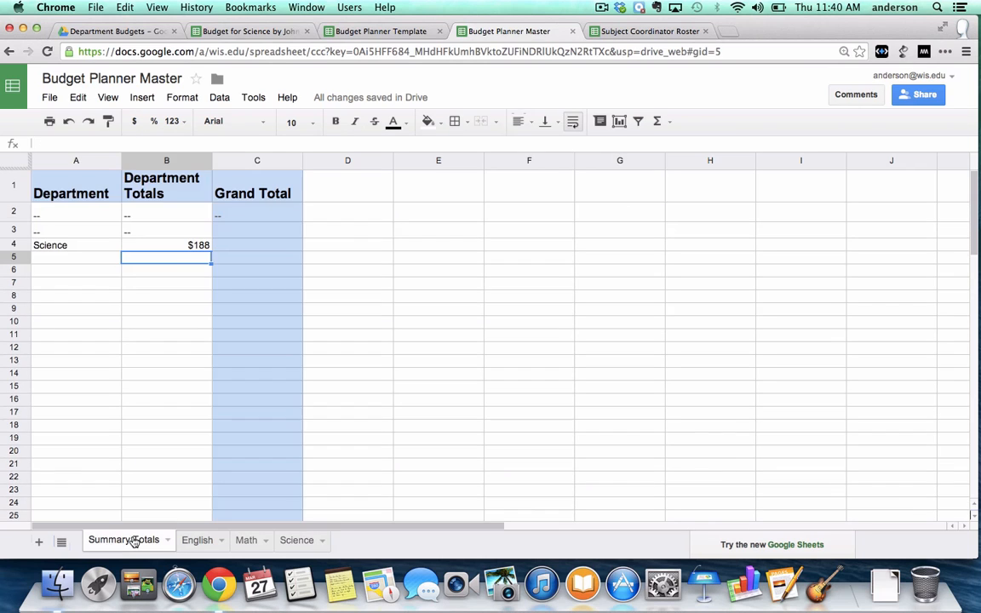
click(169, 160)
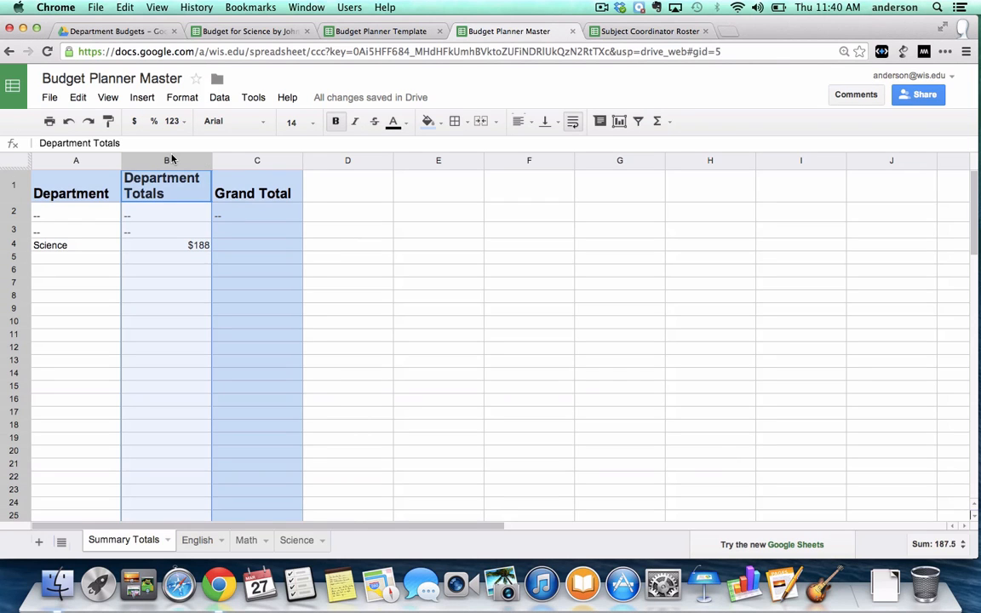
right_click(171, 159)
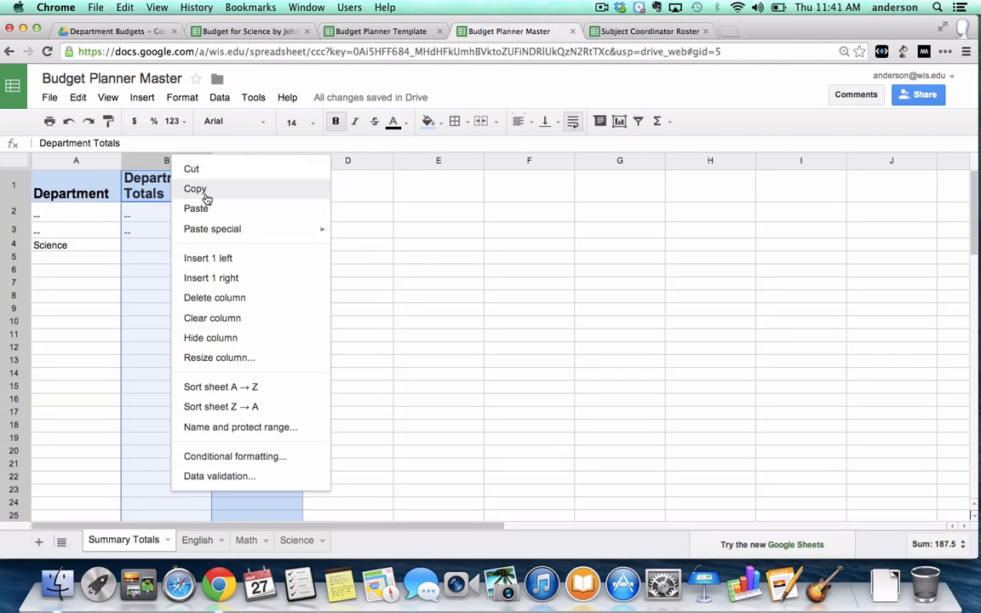
mouse_move(216, 229)
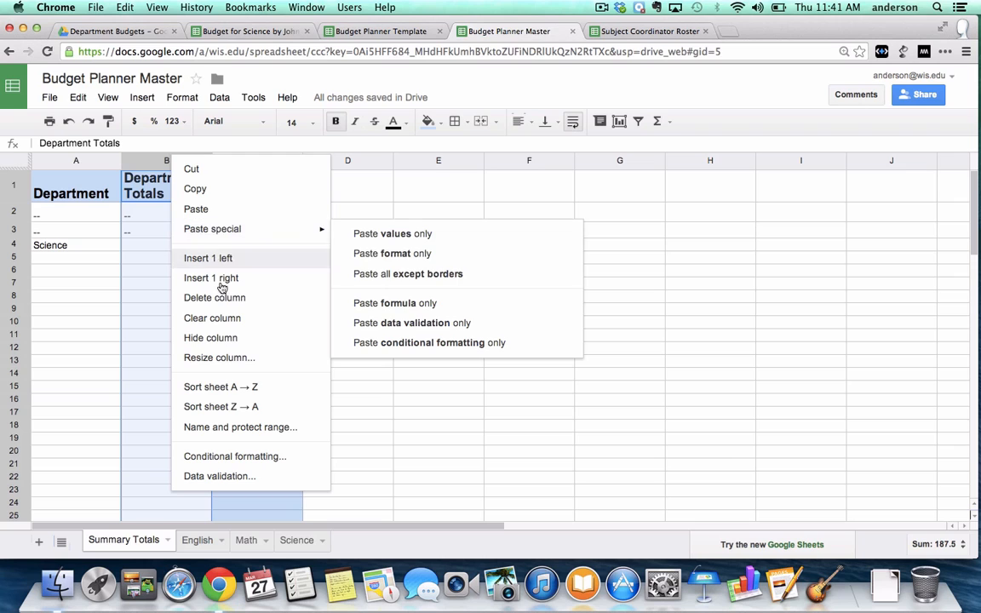
click(179, 98)
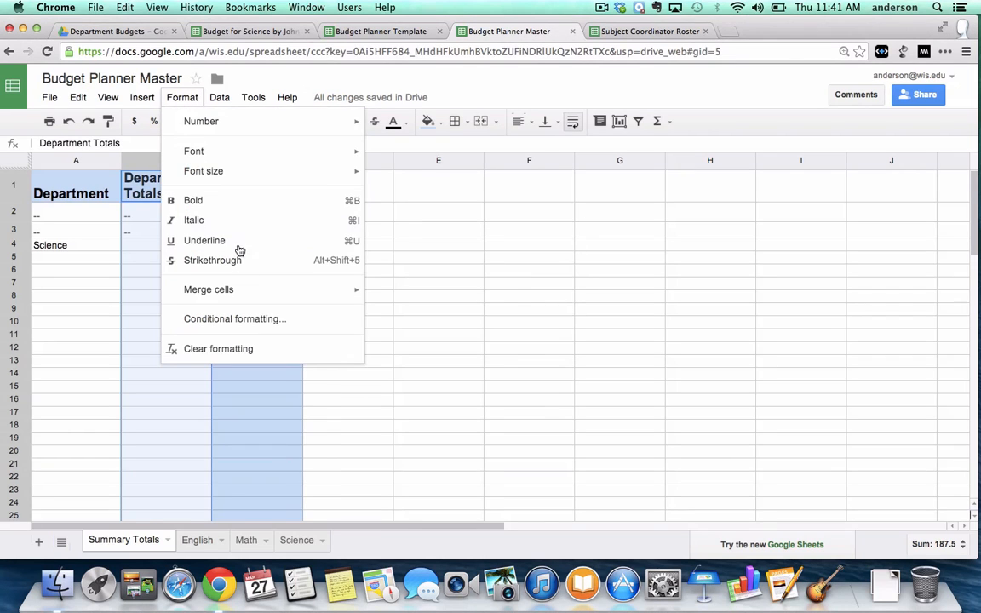
mouse_move(262, 124)
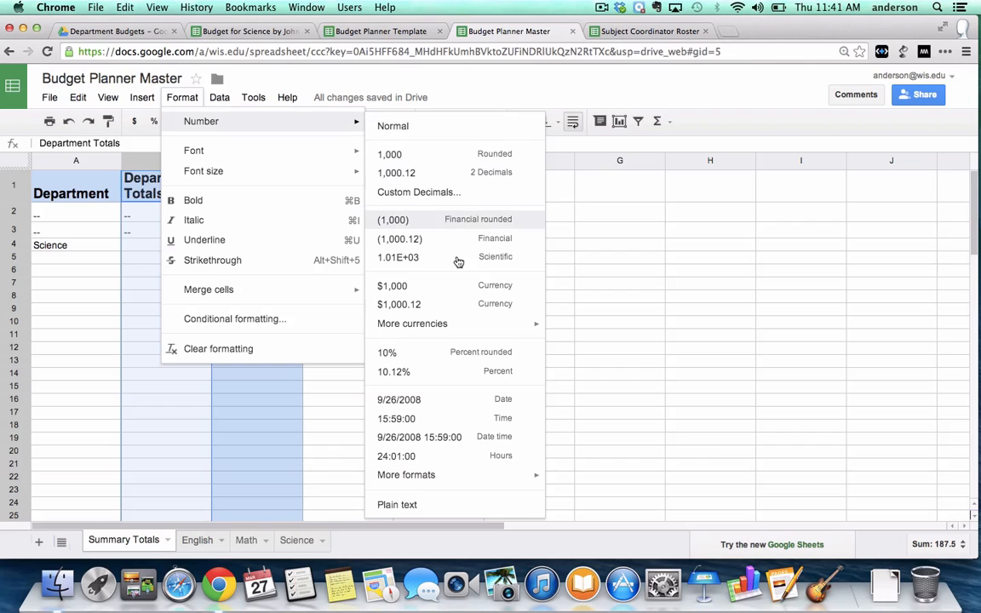
click(416, 309)
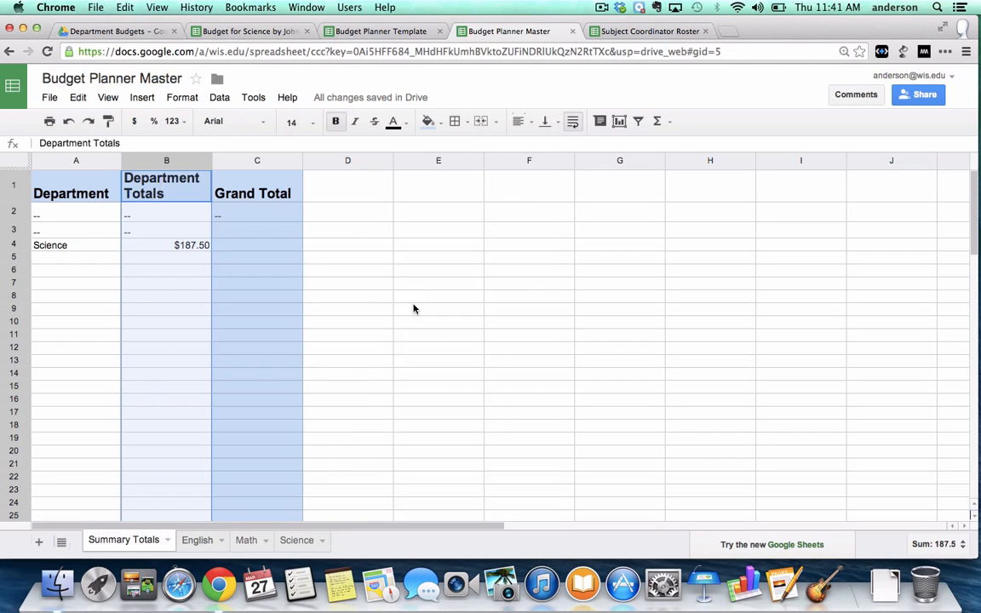
click(355, 162)
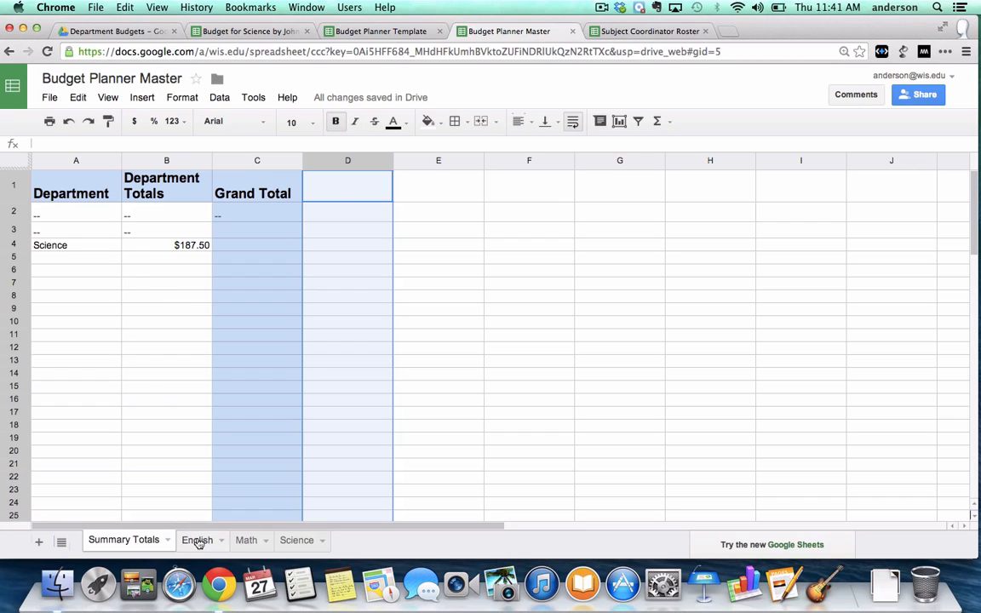
click(388, 33)
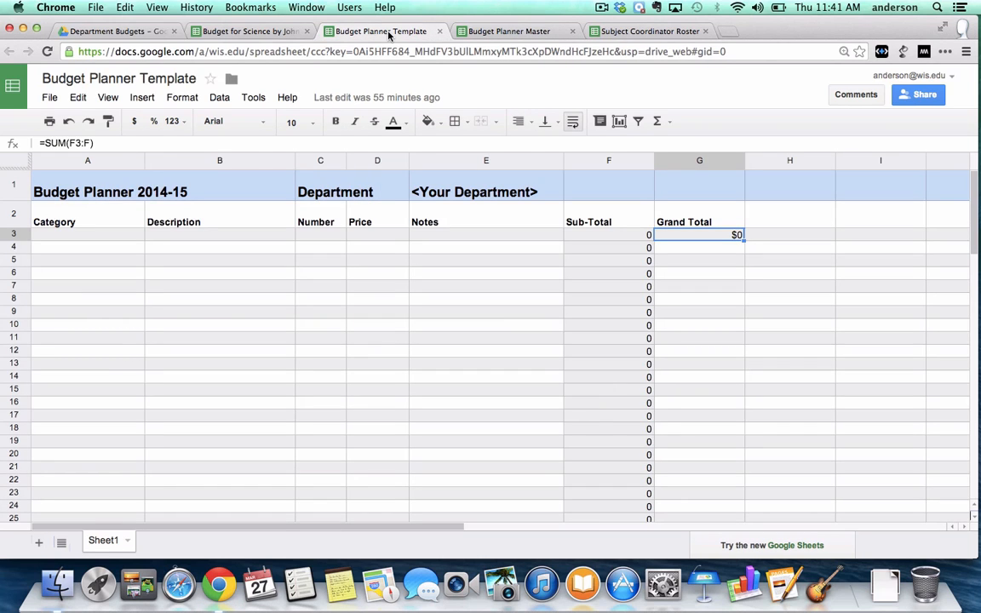
click(509, 32)
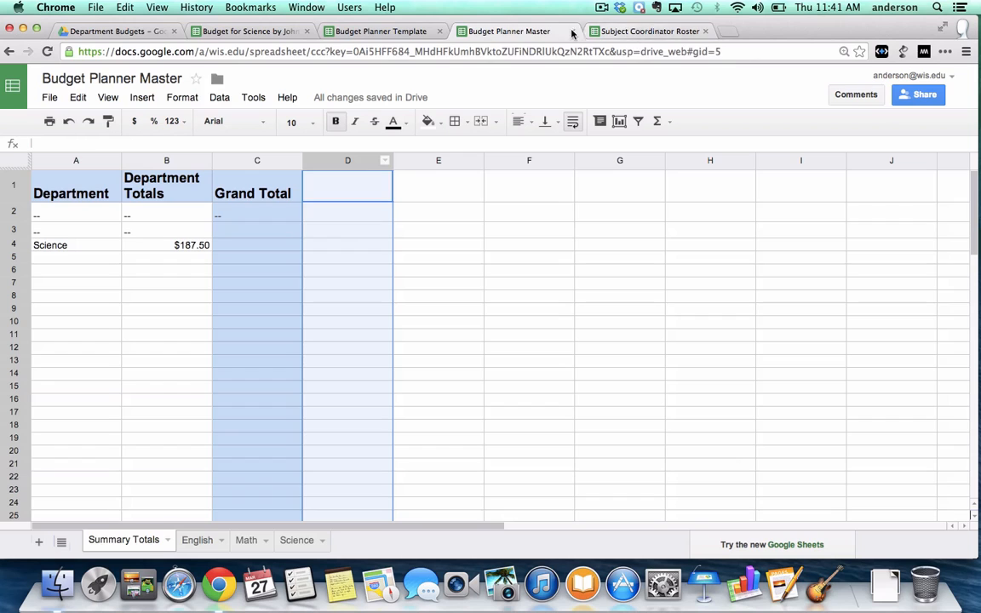
click(420, 33)
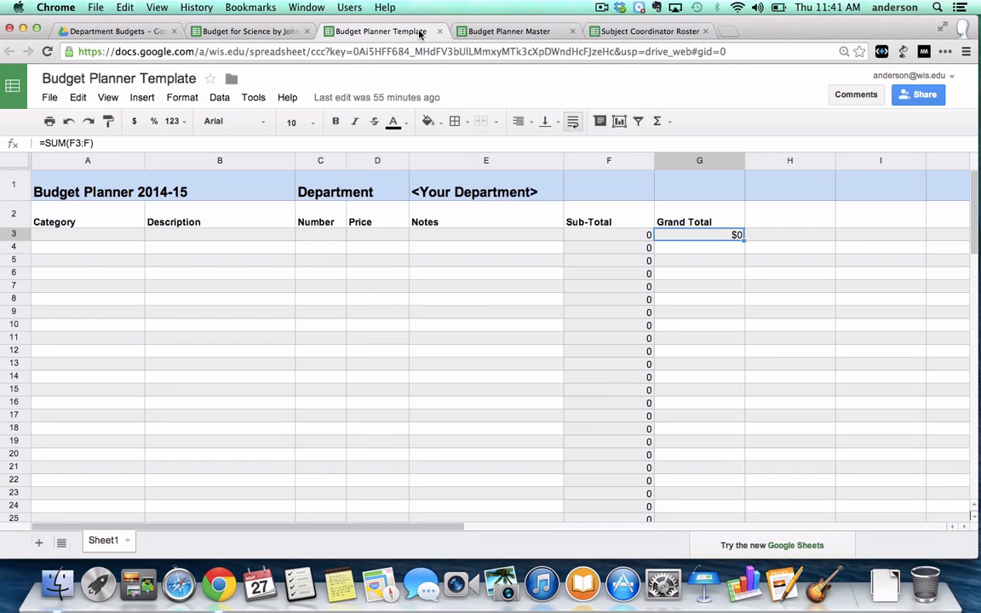
click(503, 32)
click(626, 32)
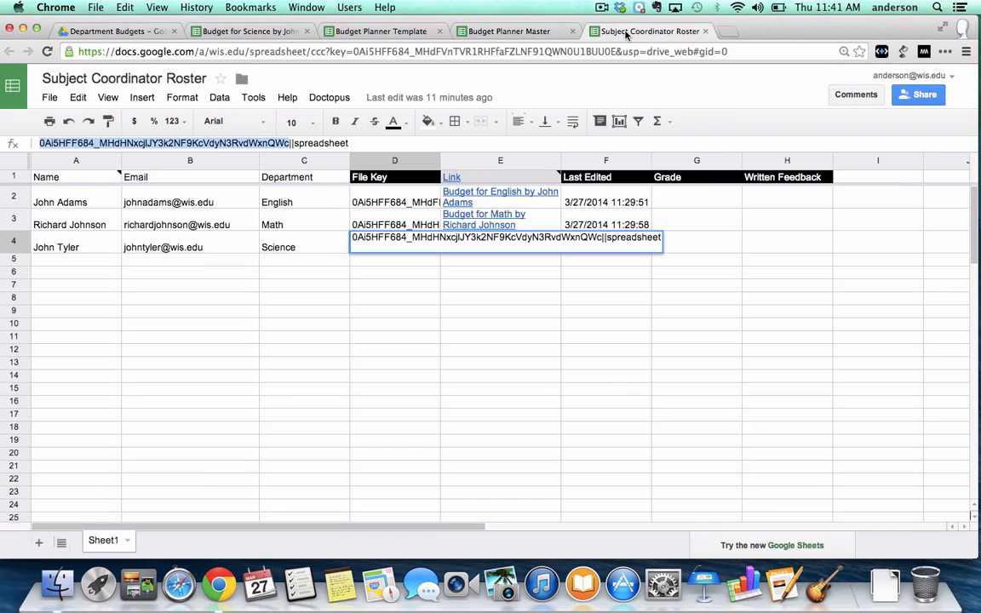
click(263, 32)
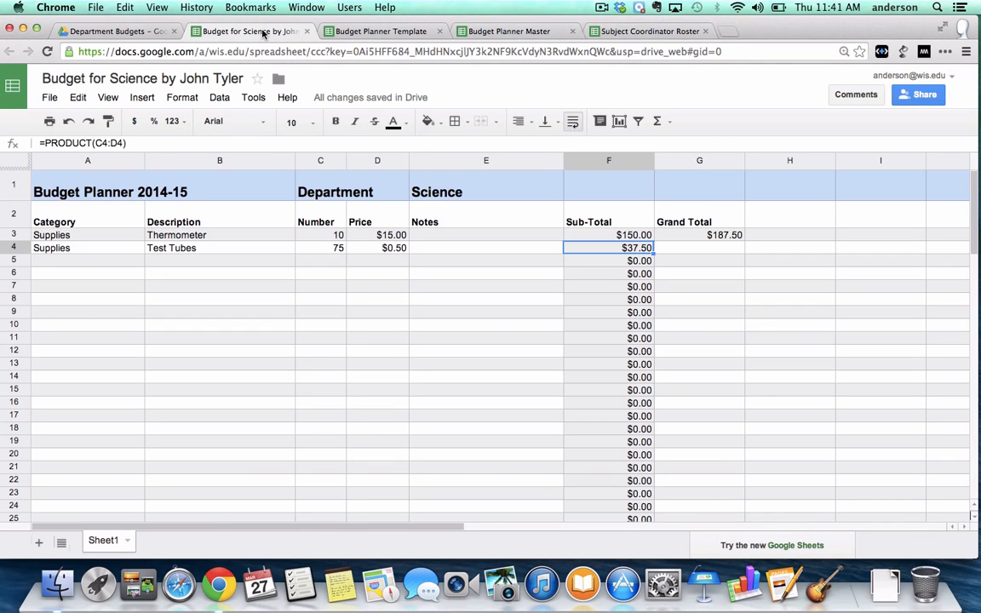
Open the English budget from the Department Budgets folder in Drive and enter category Technology and description ipad stylus in row 3
click(122, 31)
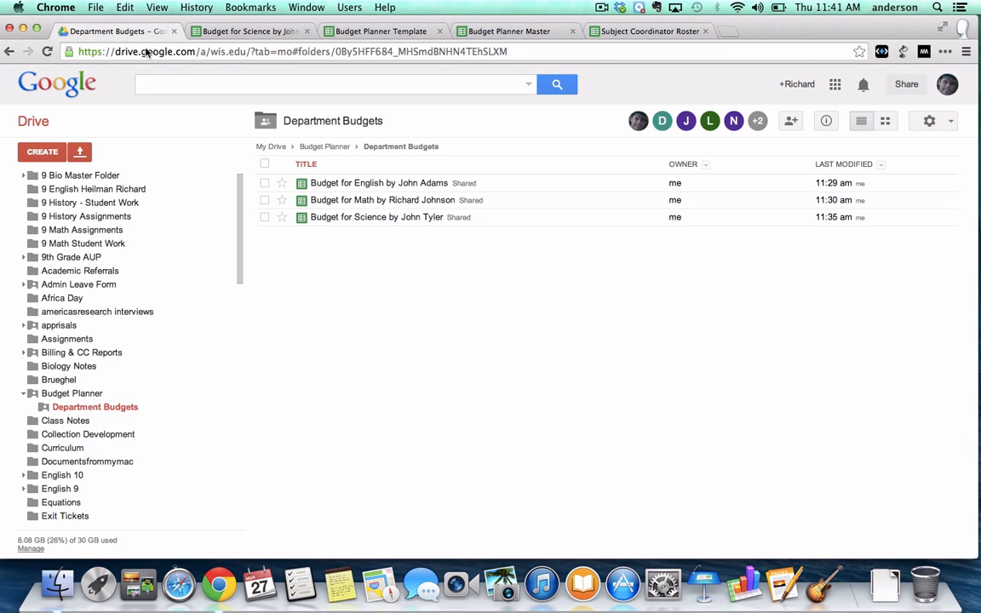
click(338, 184)
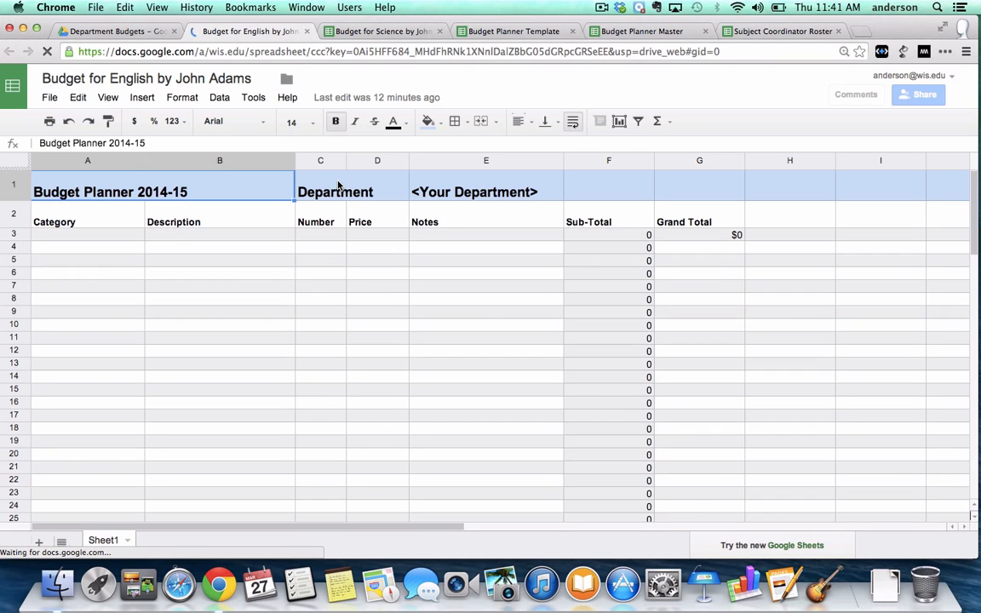
click(66, 238)
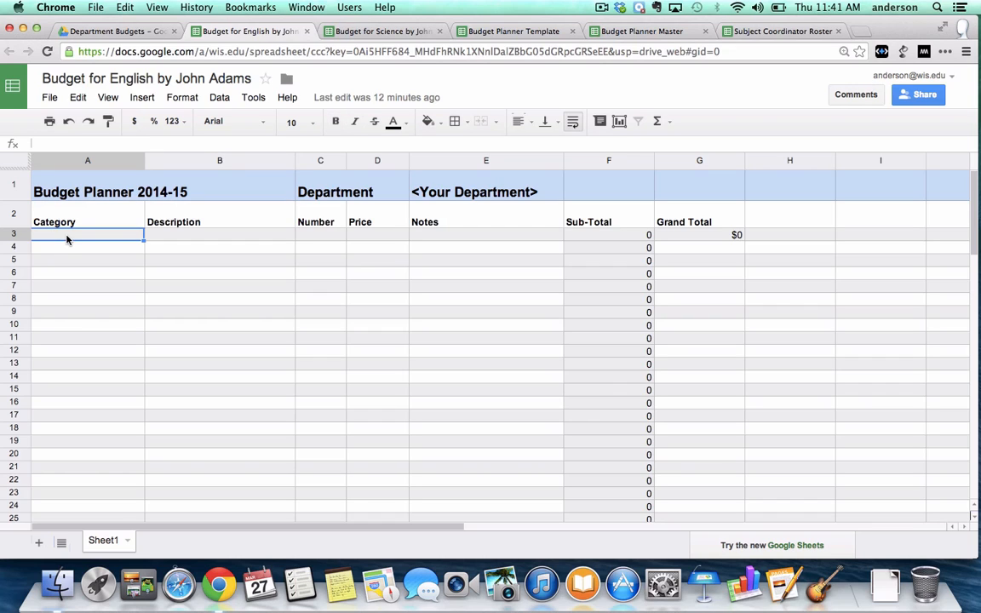
text(Technology)
click(154, 237)
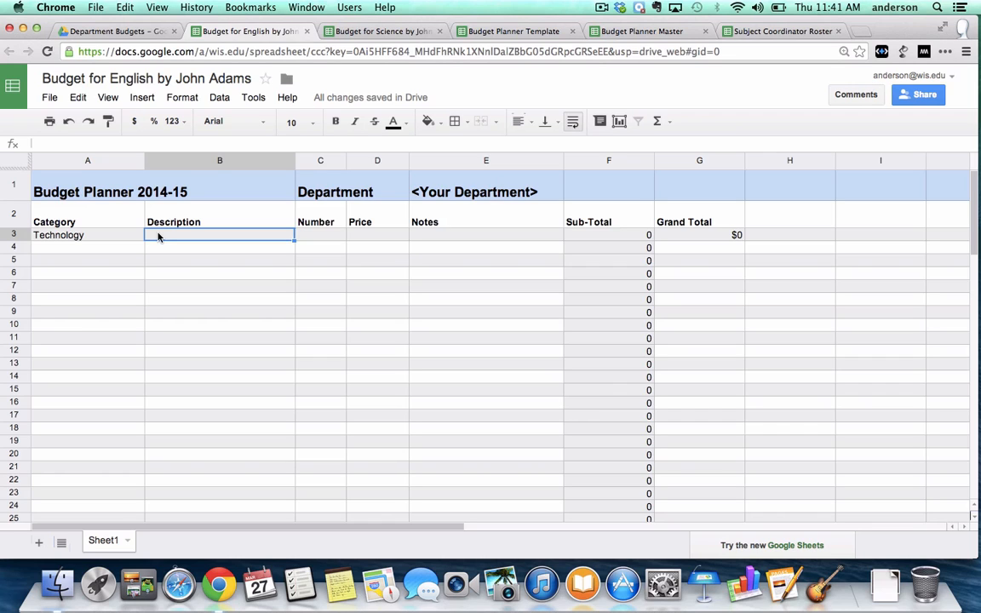
text(ipad)
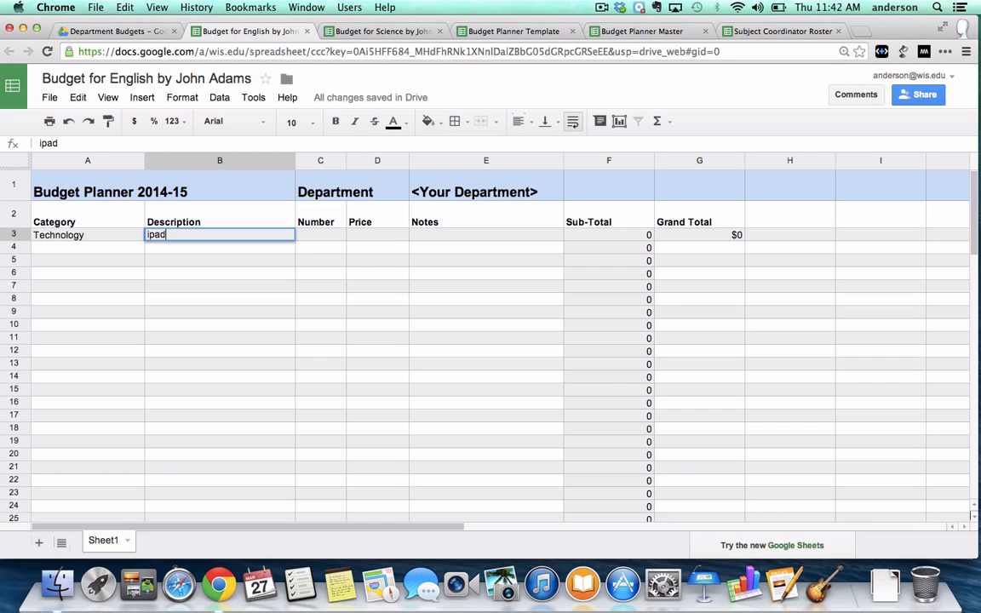
text( stylus)
Set the number to 20 and the price to 5 for the ipad stylus item in the English budget
click(329, 236)
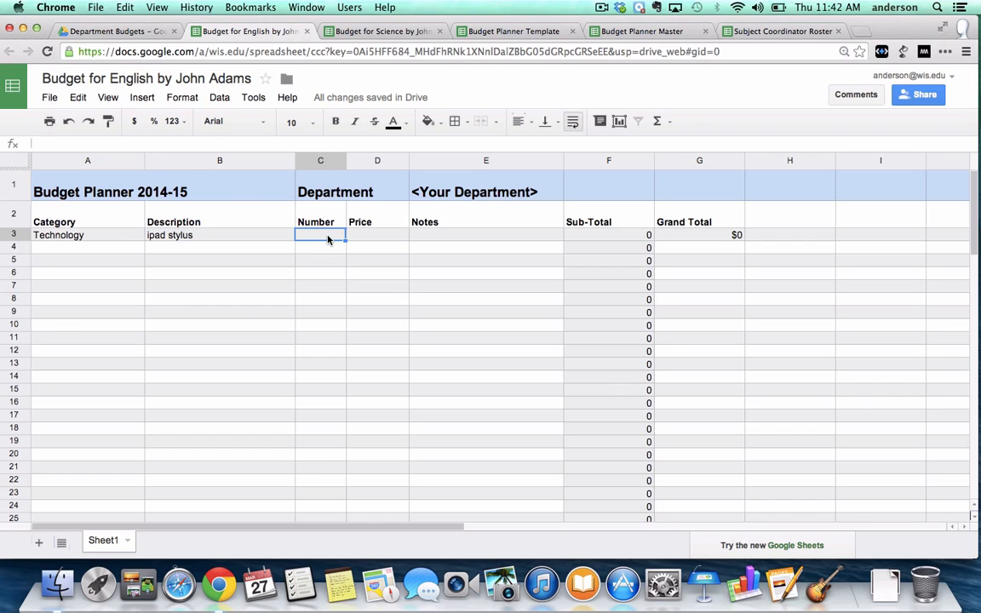
text(20)
click(374, 235)
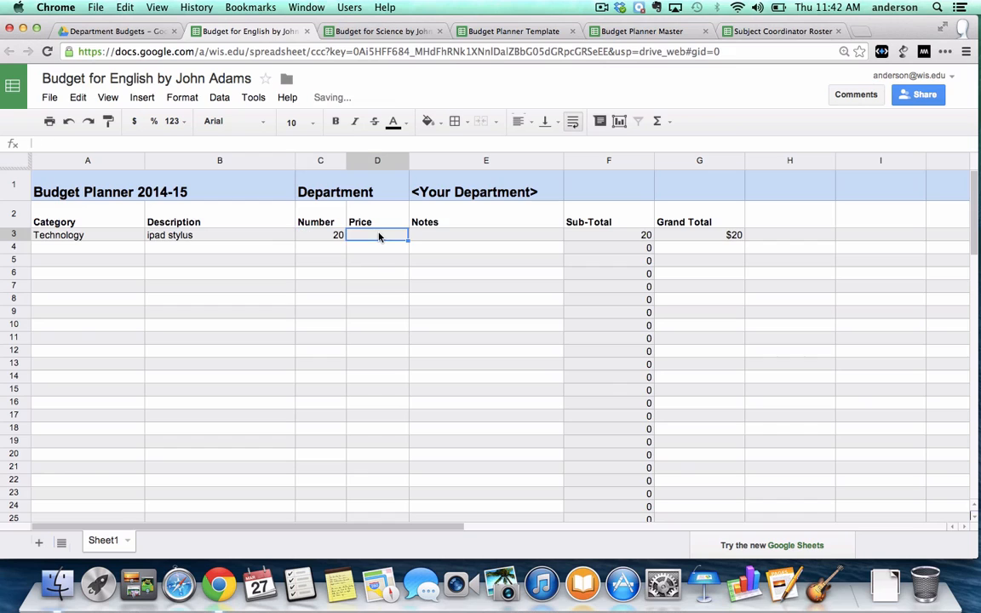
text(5)
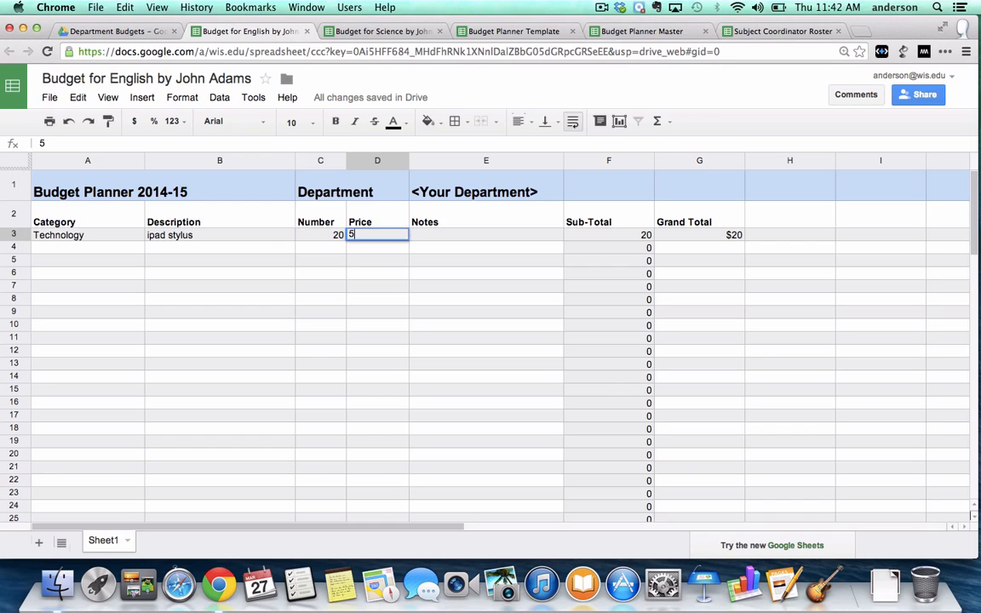
click(537, 248)
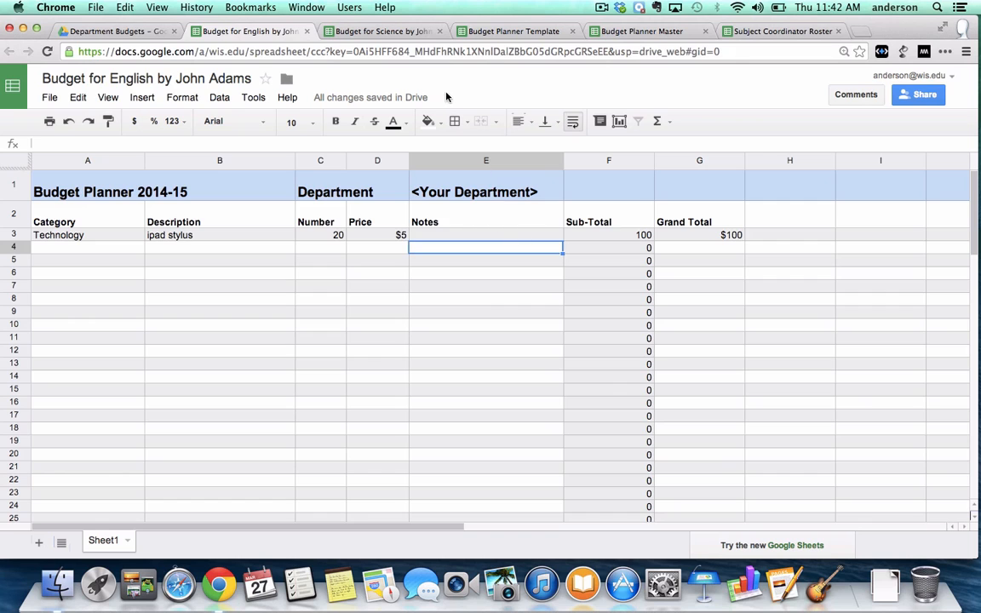
Copy the English budget's file key from the Subject Coordinator Roster, leaving out the ||spreadsheet suffix
click(782, 31)
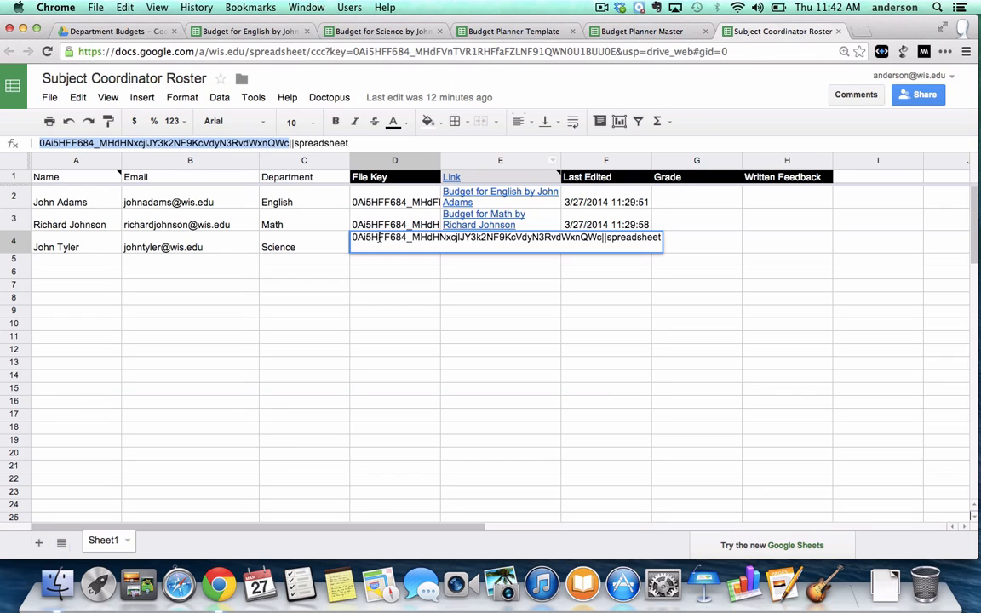
click(279, 198)
click(354, 196)
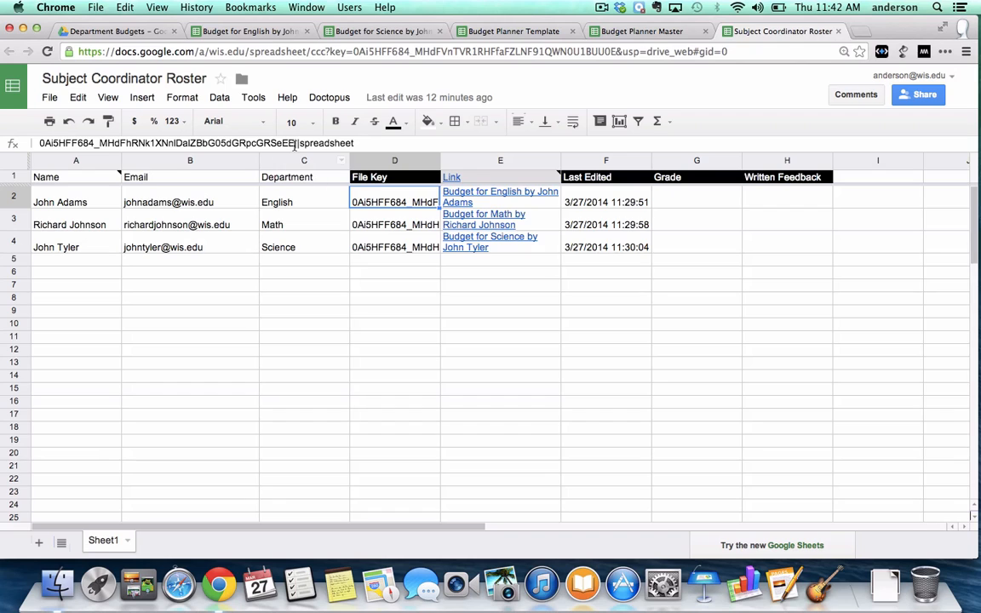
drag(295, 143, 38, 145)
key(super+c)
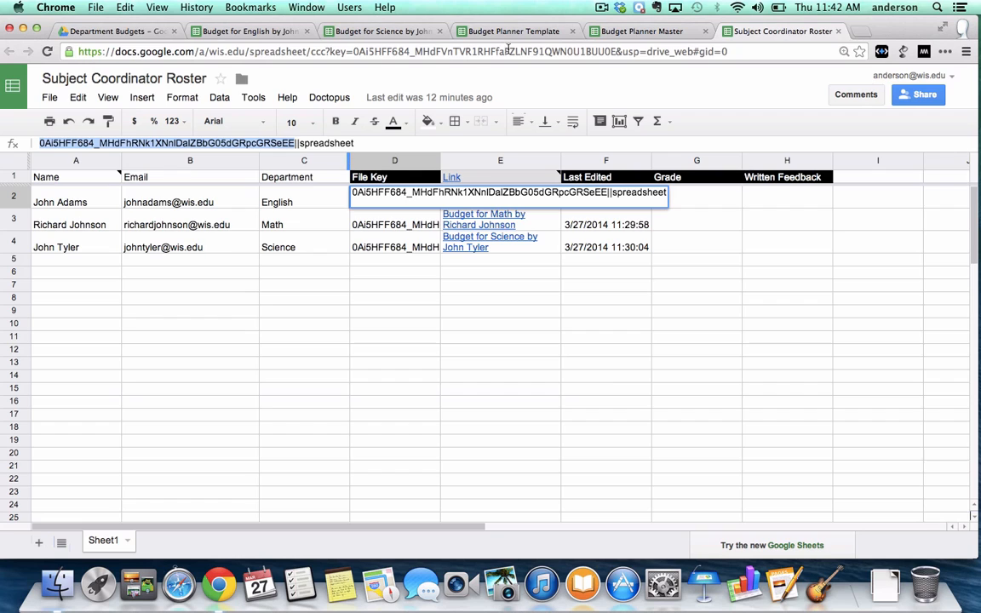
Replace the insertspreadsheetkeyhere placeholder in the ImportRange formula on the Budget Planner Master's English sheet with the copied file key
click(669, 31)
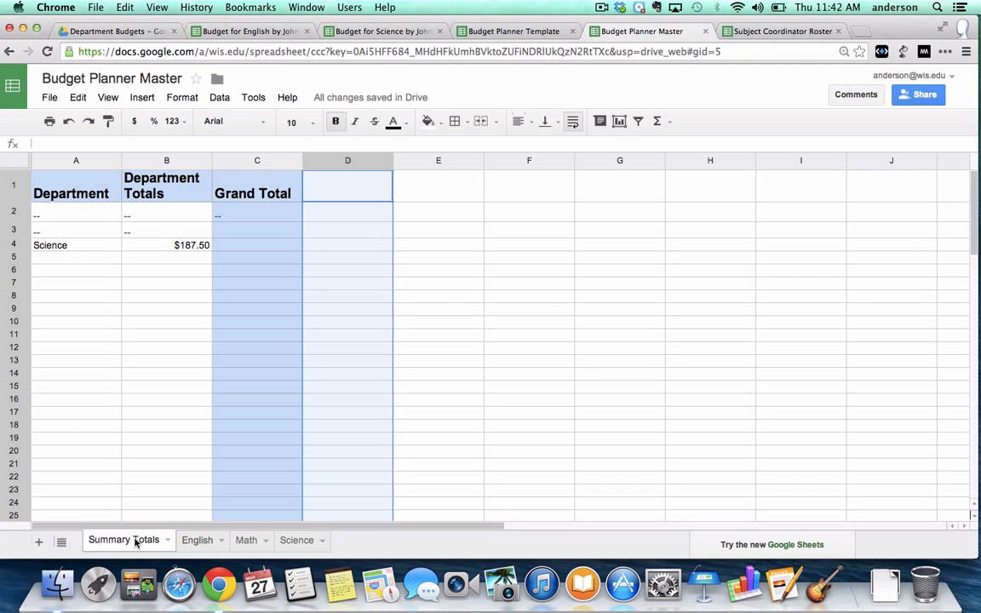
click(197, 540)
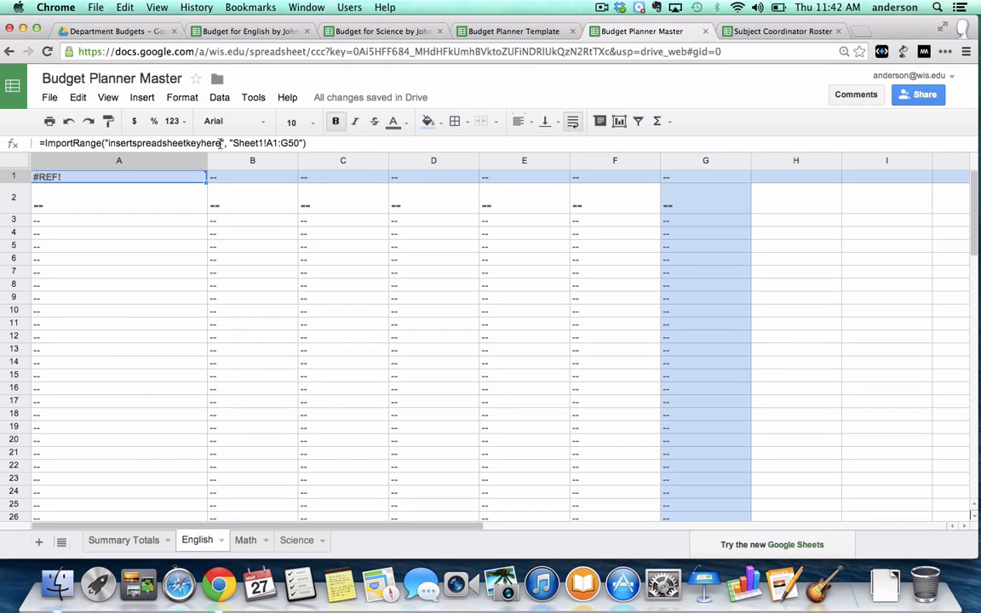
drag(222, 142, 109, 143)
key(BackSpace)
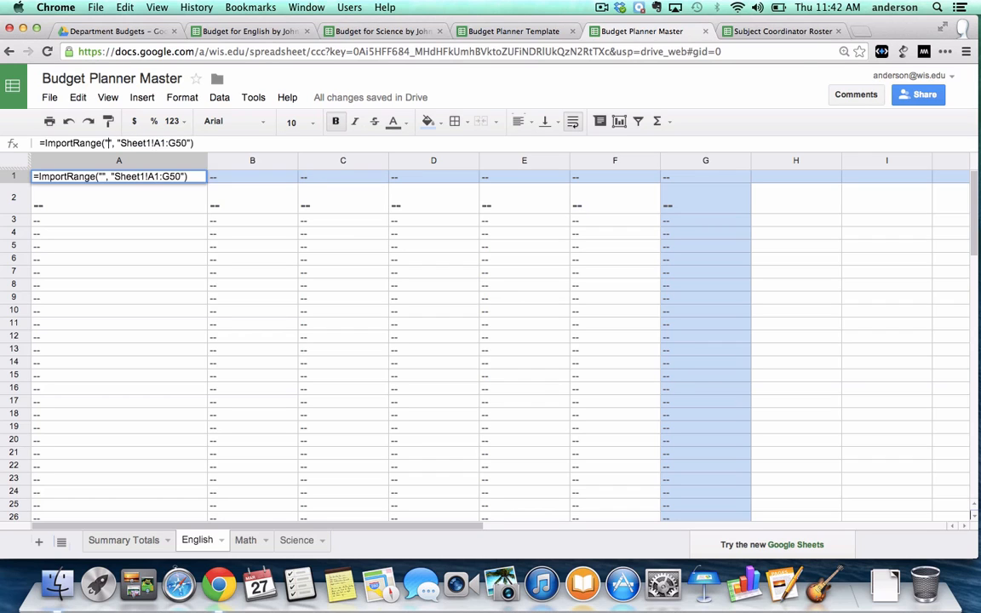
key(super+v)
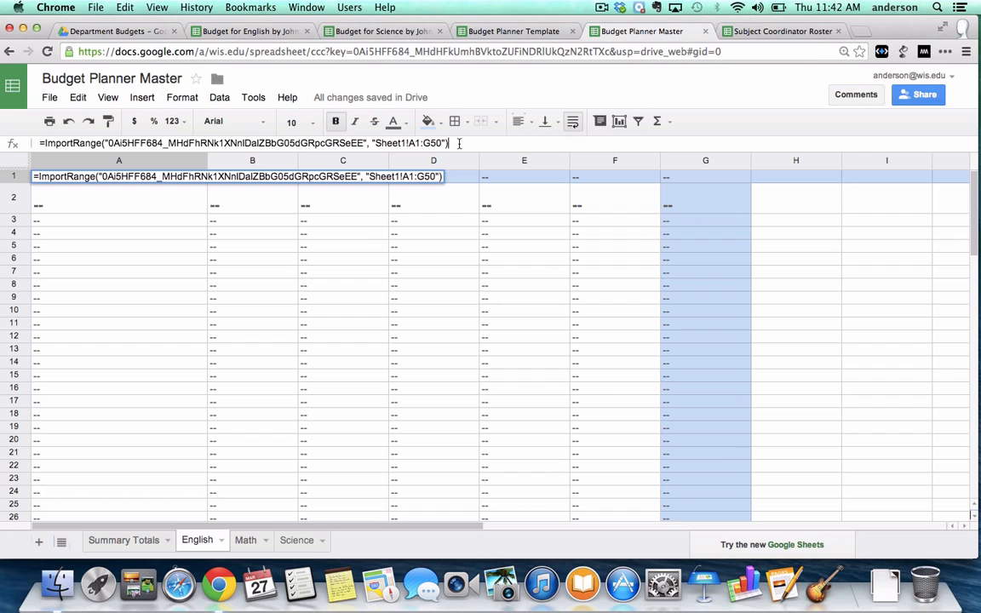
key(Return)
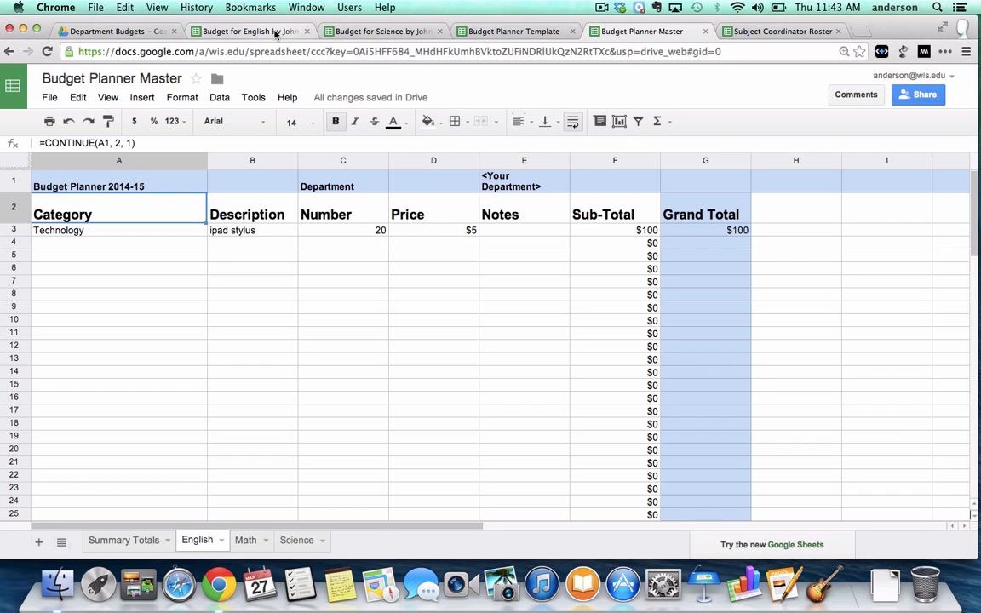
Replace the <Your Department> placeholder in cell E1 of the English budget spreadsheet with English
click(251, 31)
click(494, 192)
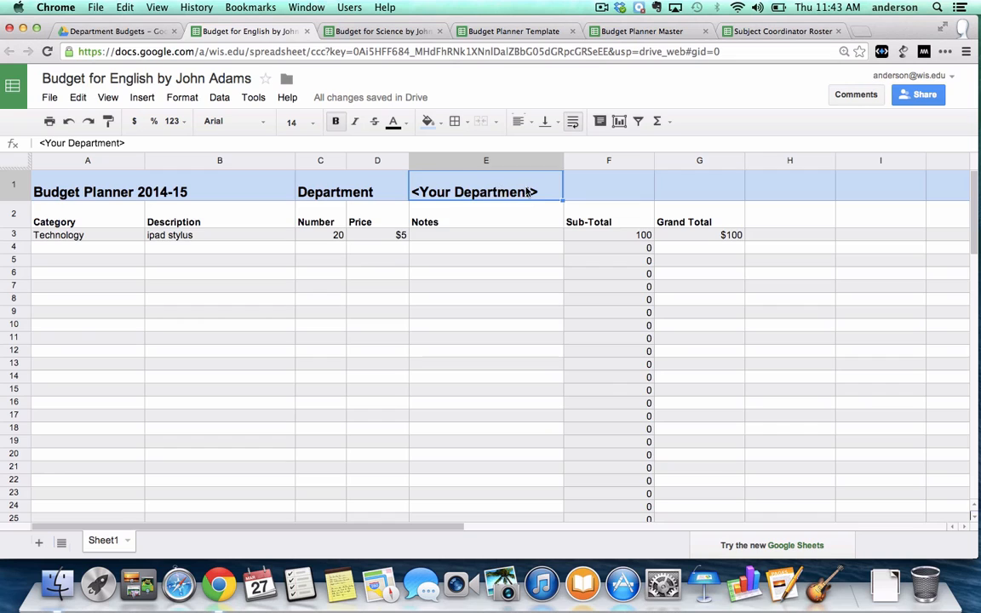
double_click(544, 193)
key(BackSpace)
key(BackSpace)
key(BackSpace)
key(BackSpace)
key(BackSpace)
key(BackSpace)
key(BackSpace)
key(BackSpace)
key(BackSpace)
key(BackSpace)
key(BackSpace)
key(BackSpace)
key(BackSpace)
key(BackSpace)
key(BackSpace)
key(BackSpace)
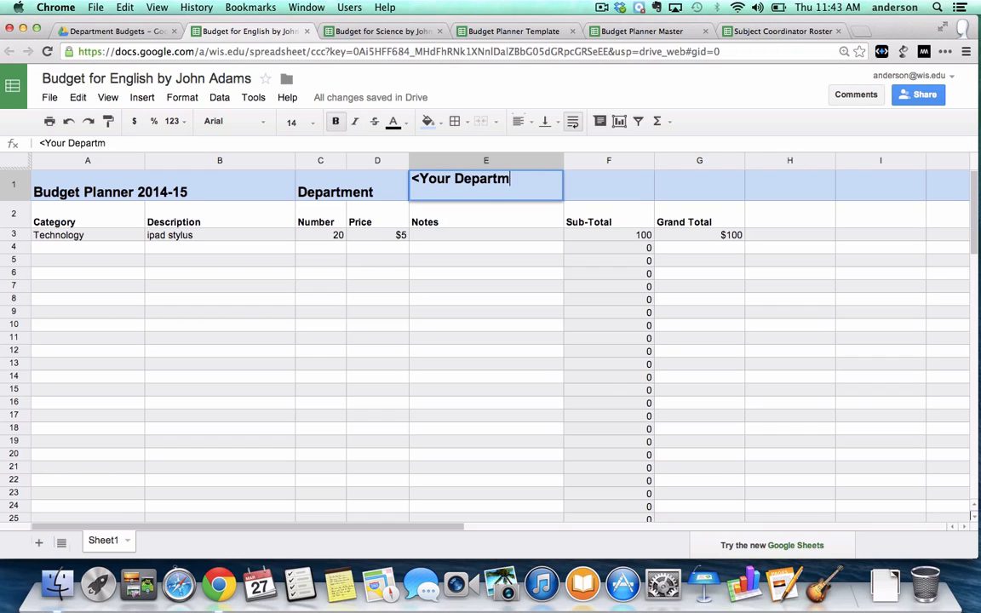
key(BackSpace)
text(English)
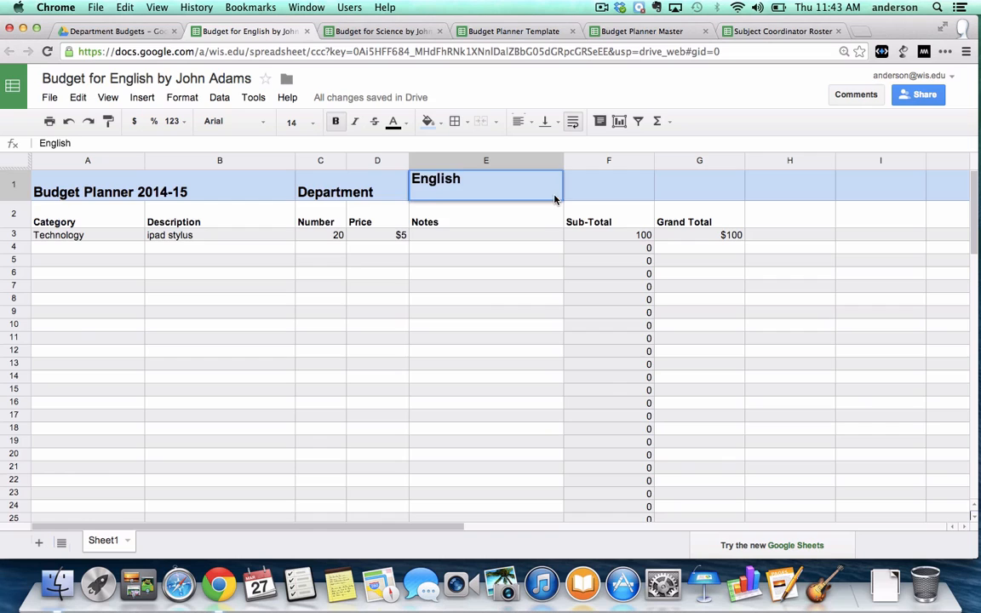
key(Return)
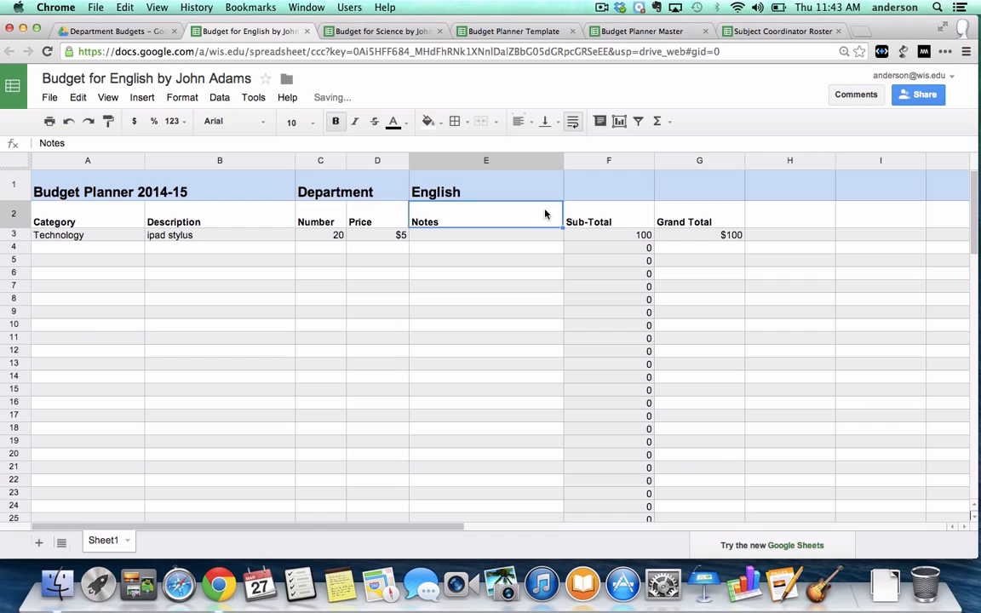
Check the imported data on the English, Math and Science sheets of the Budget Planner Master
click(655, 33)
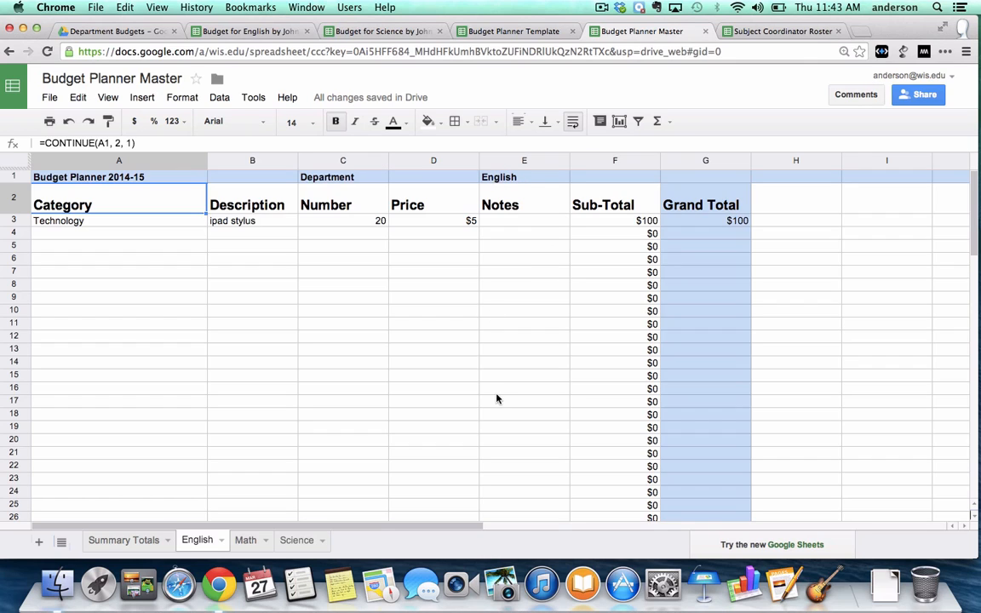
click(245, 540)
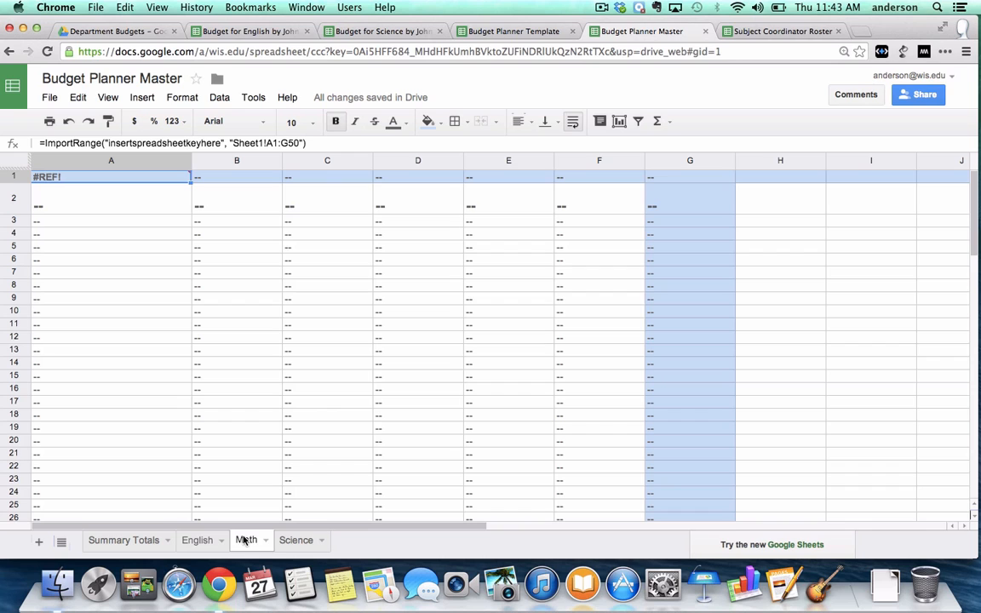
click(199, 540)
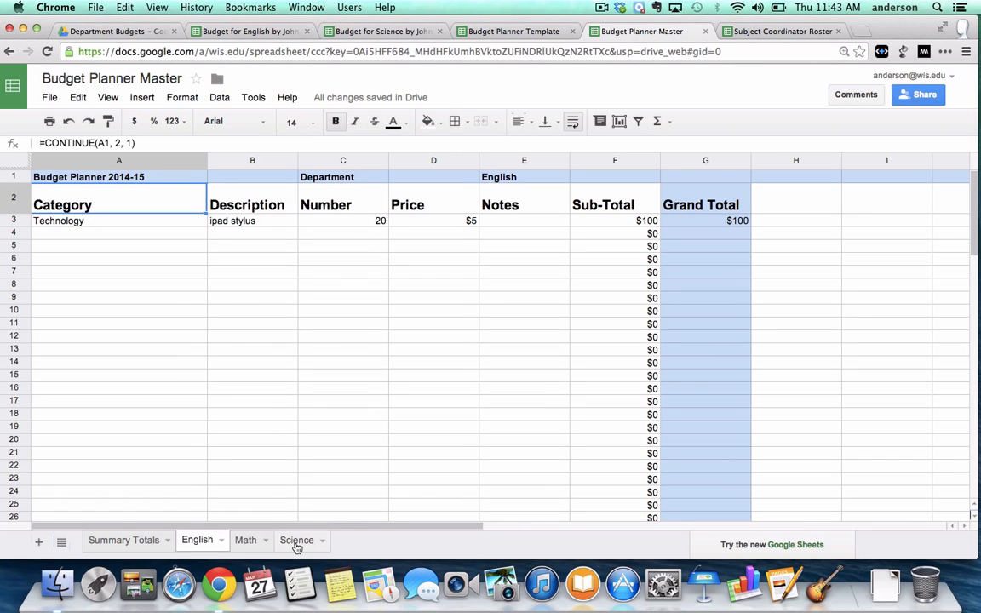
click(297, 545)
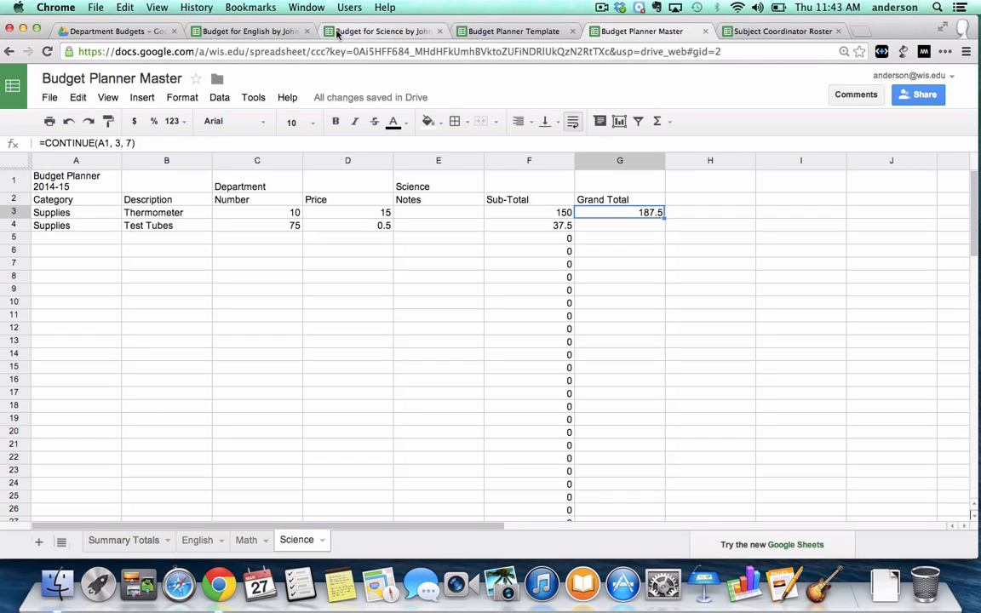
Open the Math budget from the Department Budgets folder, and bring the window with the English coordinator's Gmail inbox to the front
click(115, 31)
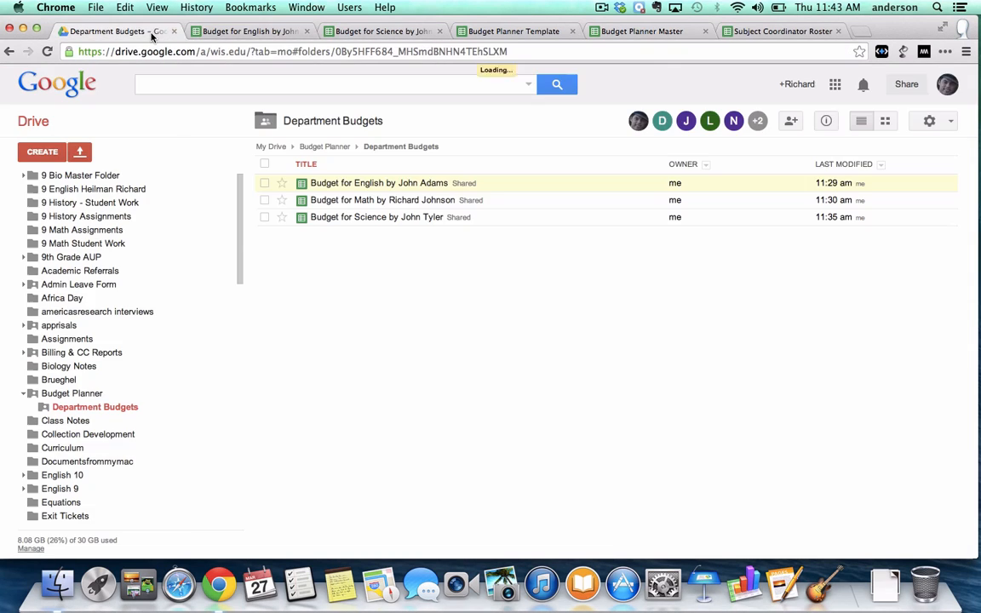
click(376, 201)
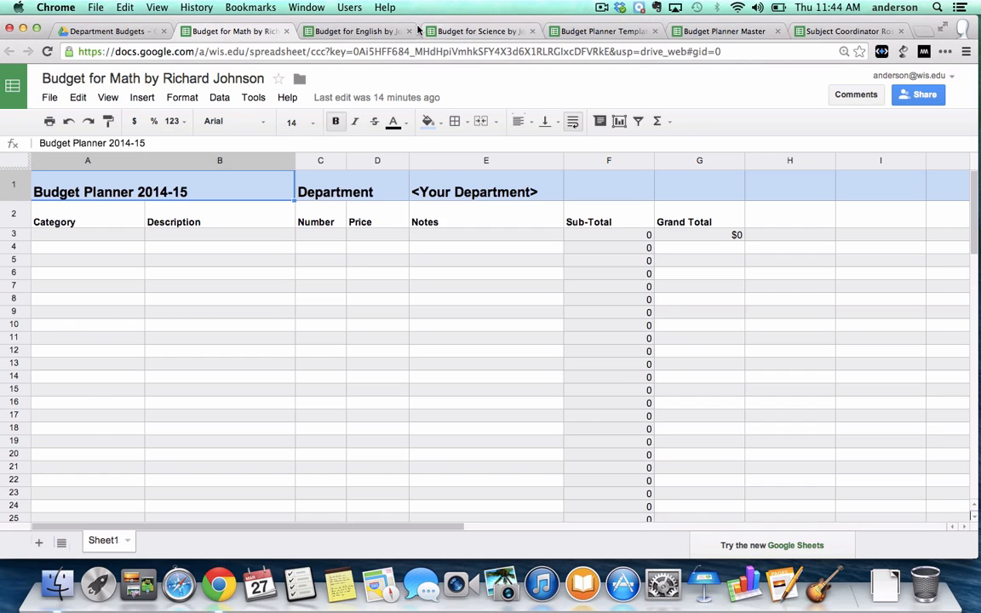
drag(415, 23, 360, 178)
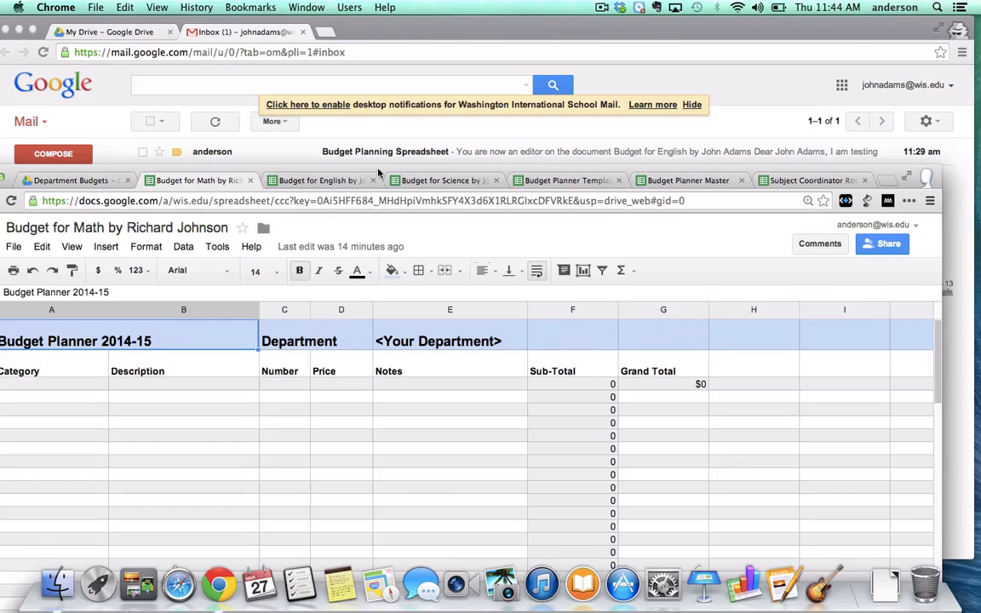
click(430, 32)
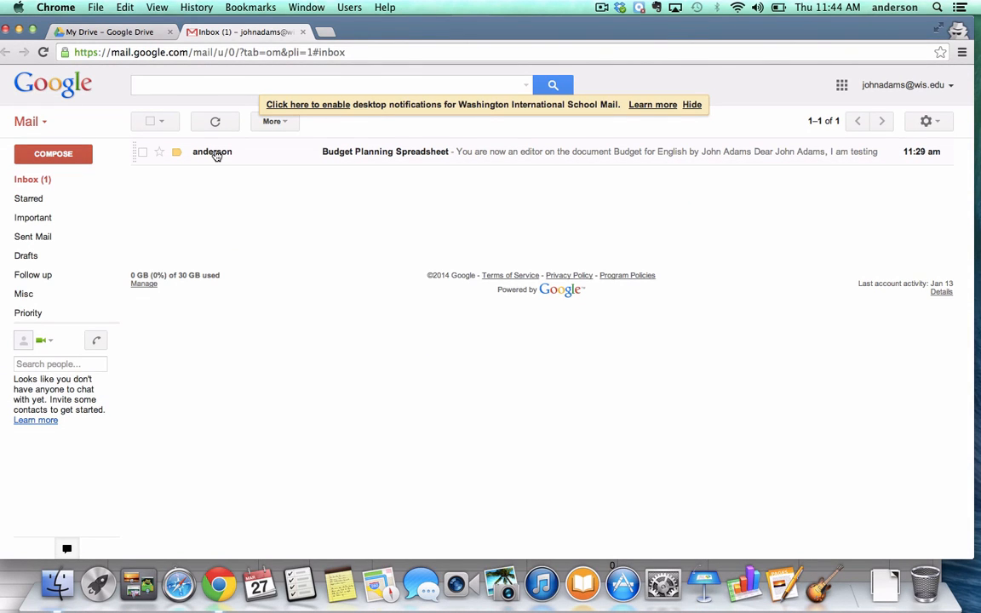
Open the English budget linked in the Budget Planning Spreadsheet email, and bring the window with the Math budget back to the front
mouse_move(217, 156)
click(406, 157)
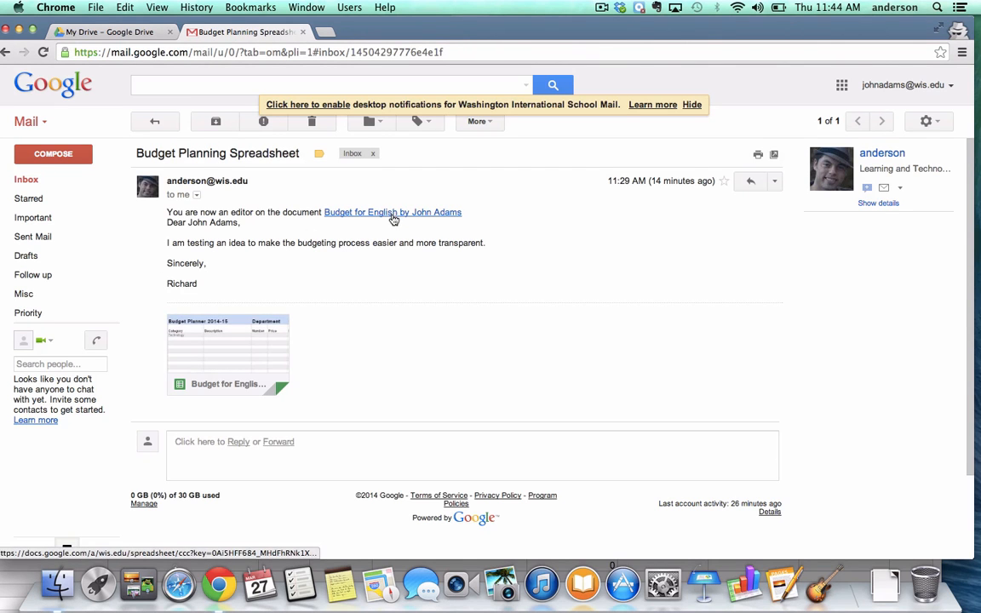
click(394, 215)
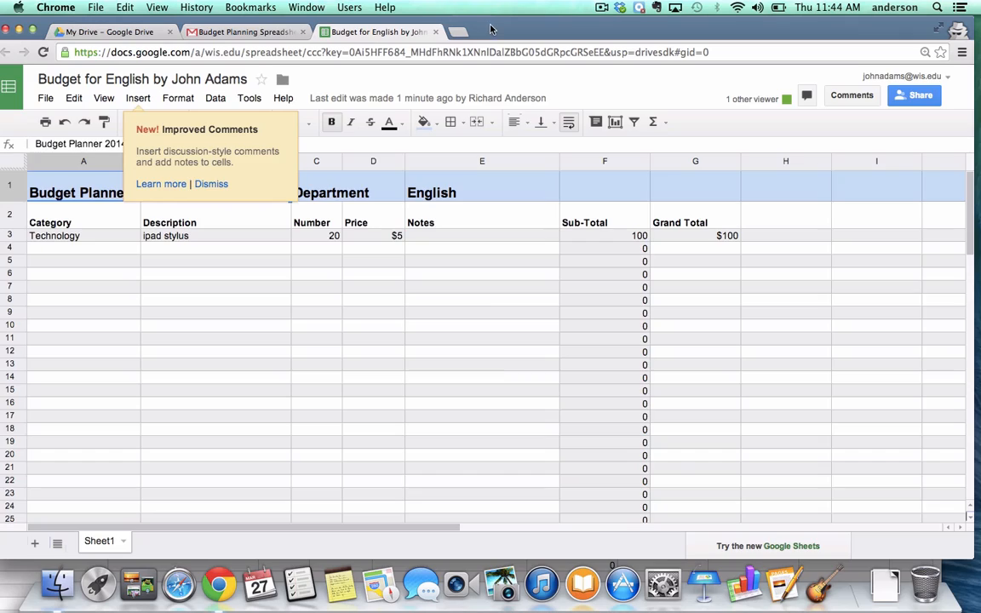
drag(443, 28, 527, 28)
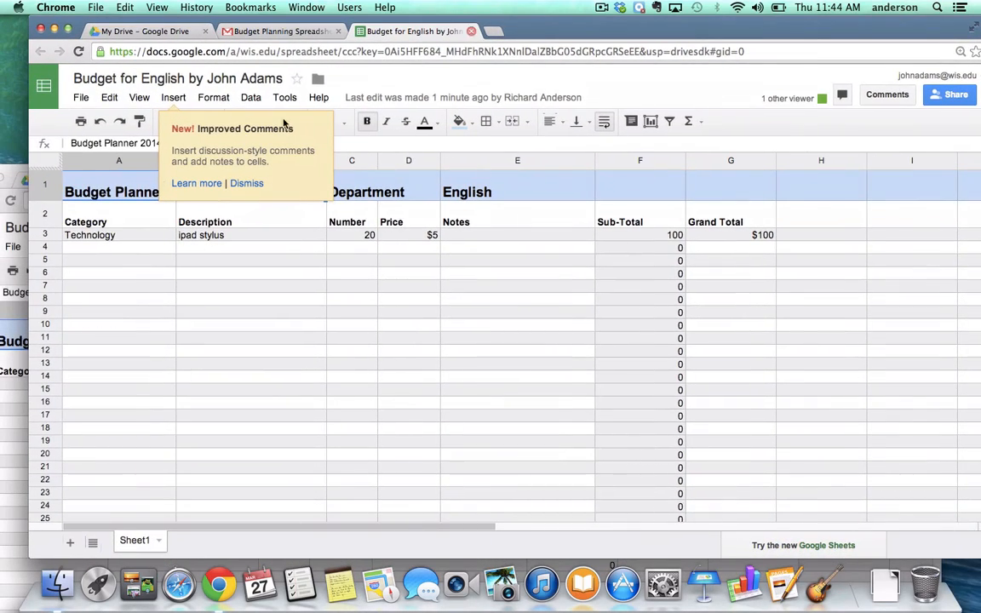
drag(12, 170, 55, 25)
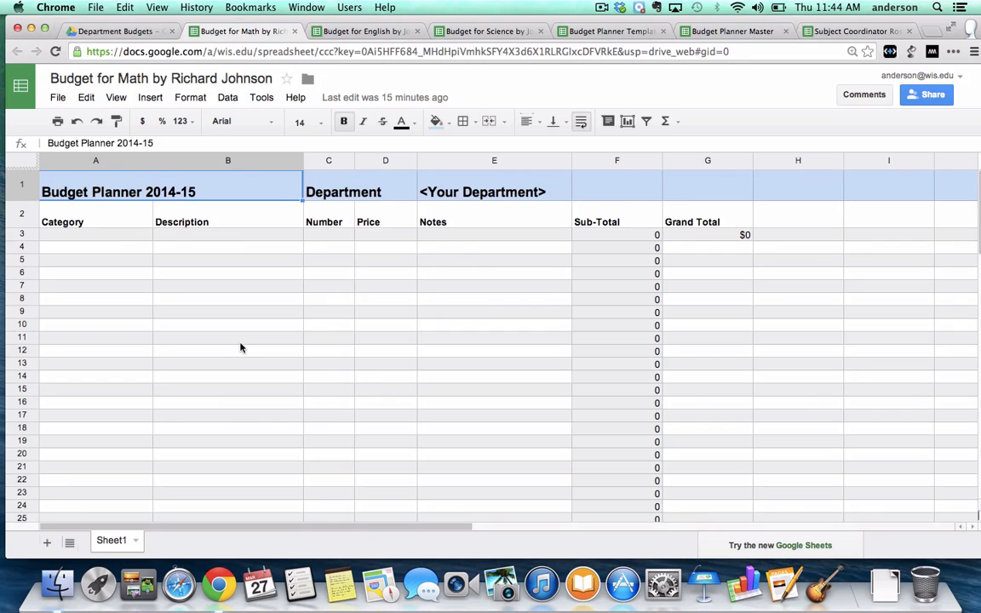
Replace the <Your Department> placeholder in cell E1 of the Math budget spreadsheet with Math
click(511, 192)
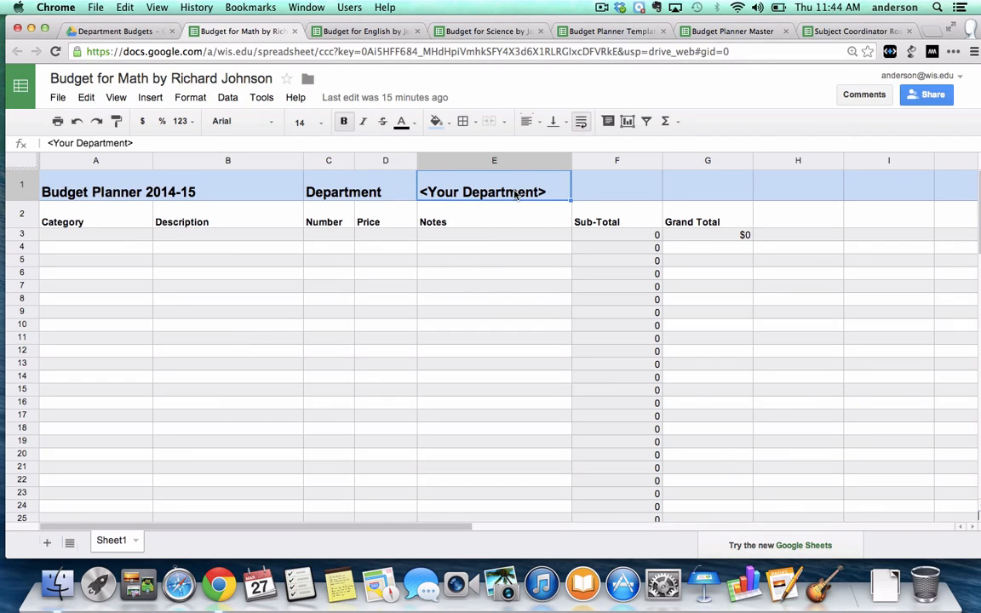
double_click(514, 195)
key(BackSpace)
key(BackSpace)
key(BackSpace)
key(BackSpace)
key(BackSpace)
key(BackSpace)
key(BackSpace)
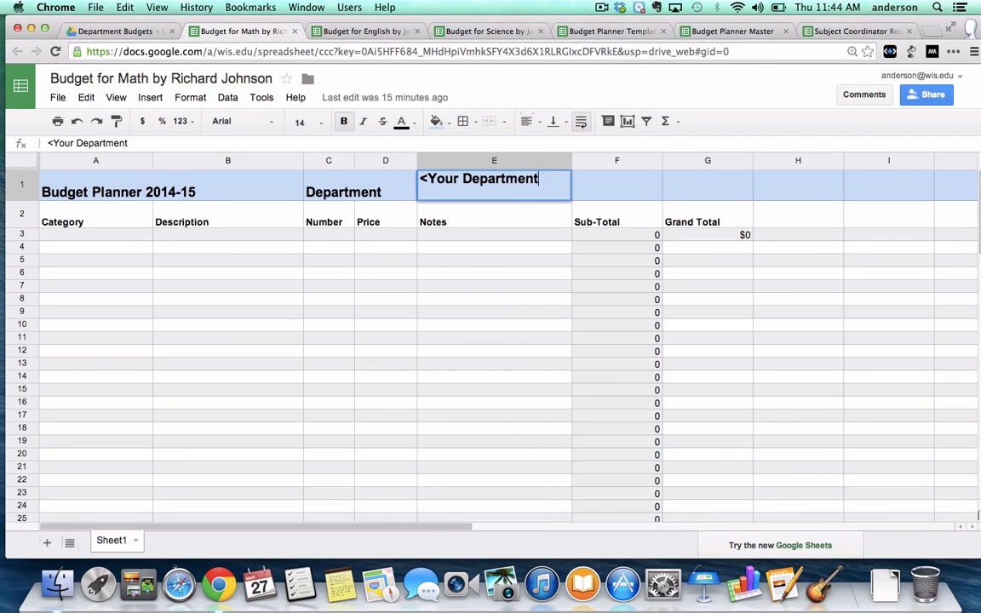
key(BackSpace)
key(BackSpace)
key(BackSpace)
key(BackSpace)
key(BackSpace)
key(BackSpace)
key(BackSpace)
key(BackSpace)
key(BackSpace)
key(BackSpace)
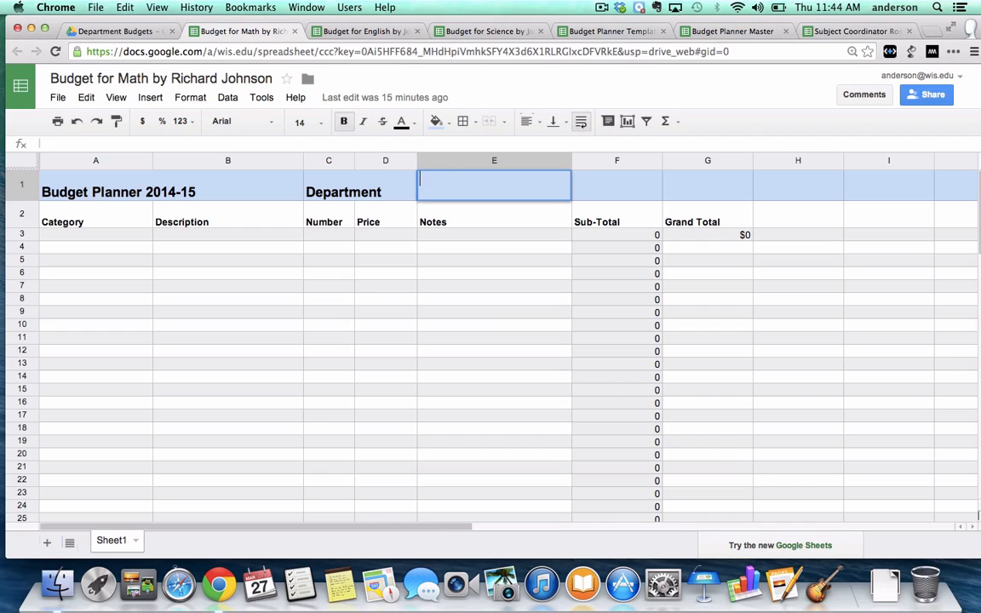
text(Math)
click(678, 247)
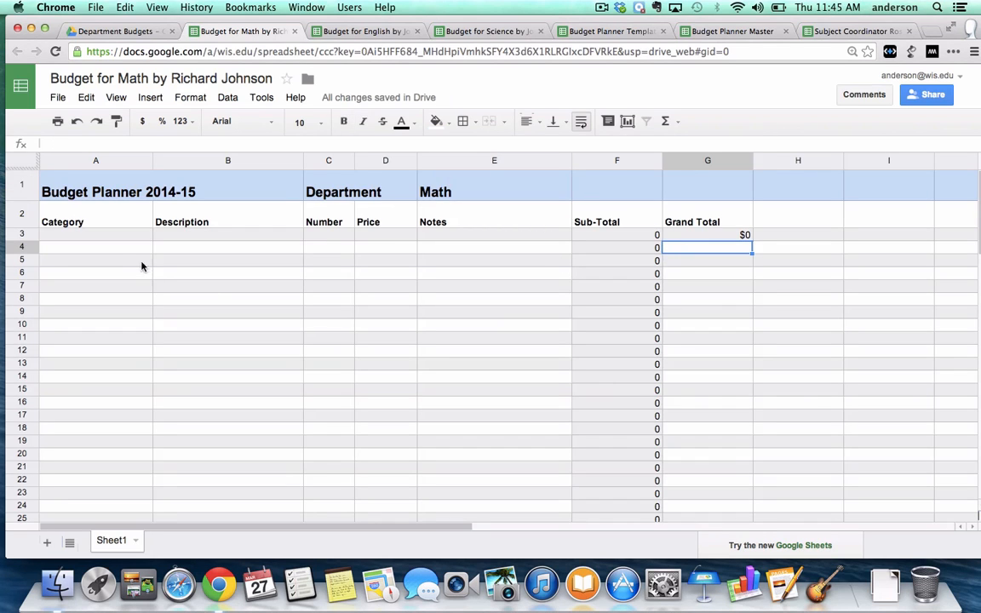
In row 3 of the Math budget, enter the category Technology and the description Graphing Calculators
click(109, 237)
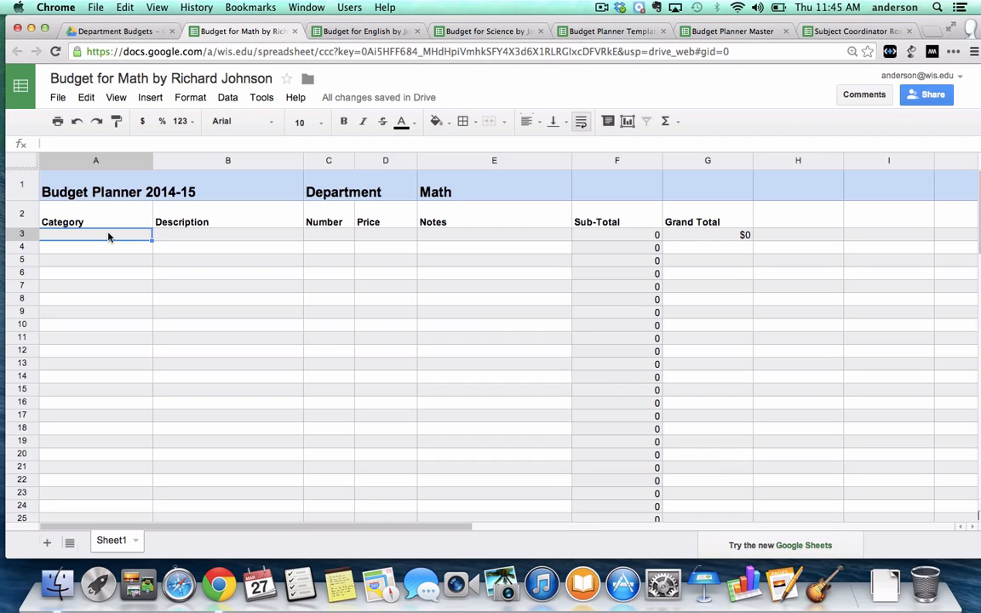
text(Techno)
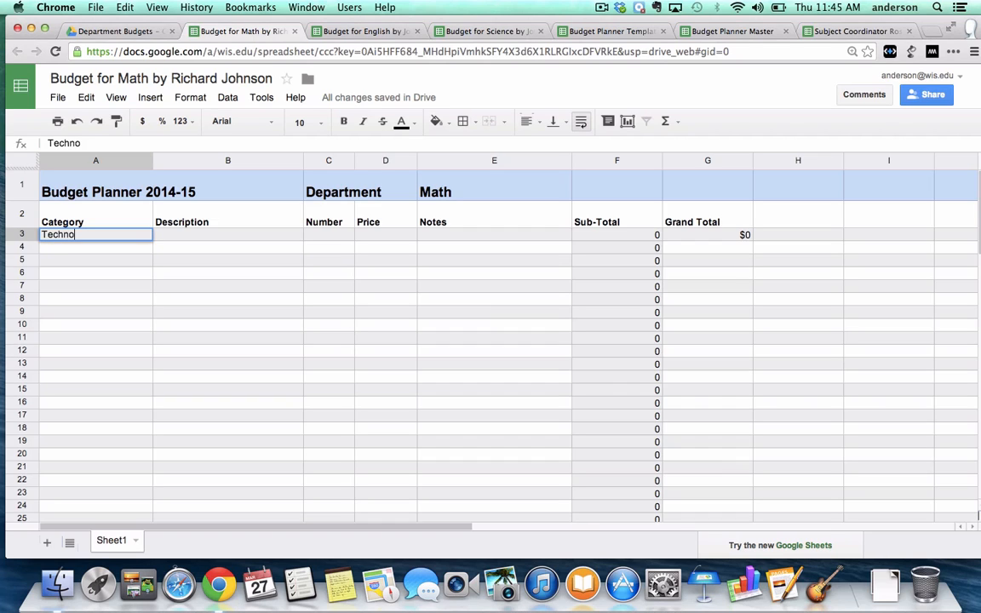
text(logy)
click(178, 235)
text(Graph)
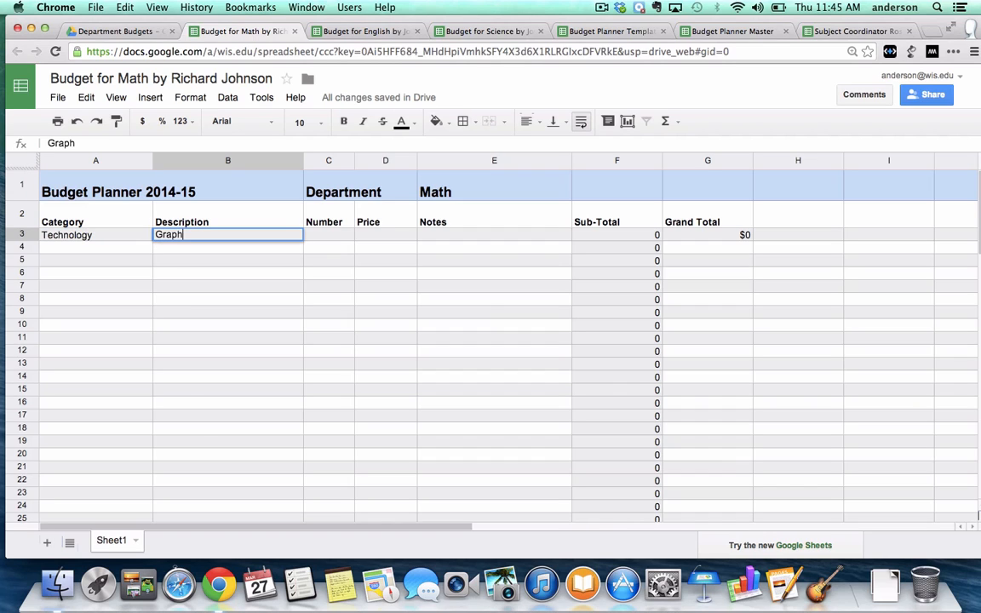
text(ing Calculators)
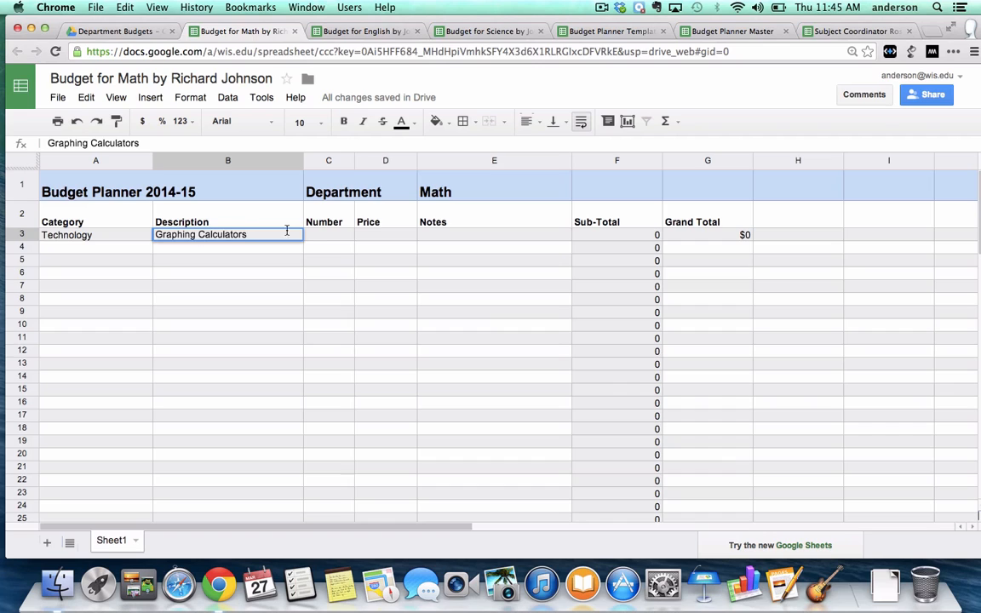
Complete the Graphing Calculators row with number 5, price 150 and the note Spares
click(320, 237)
text(5)
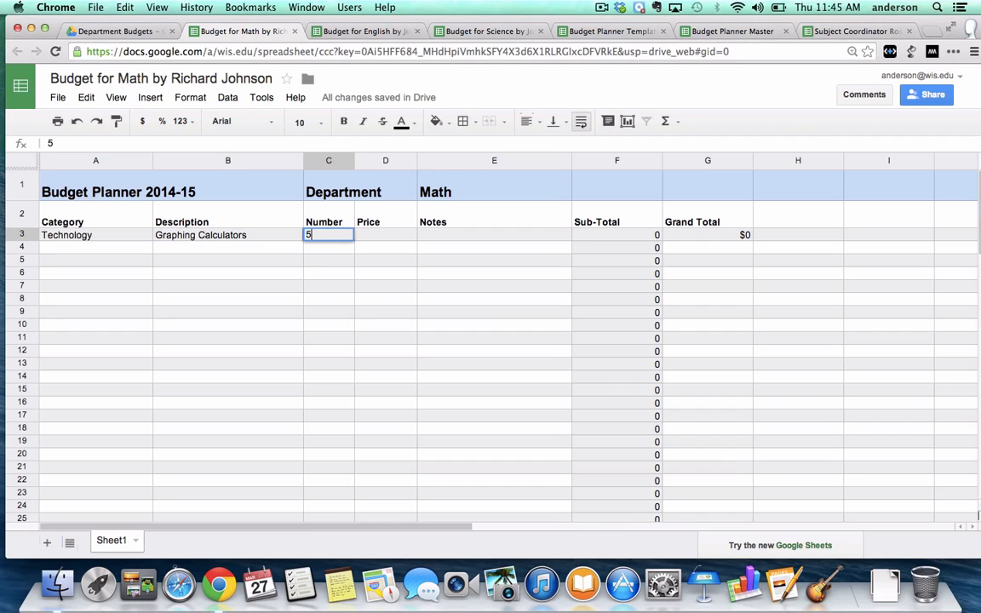
click(383, 239)
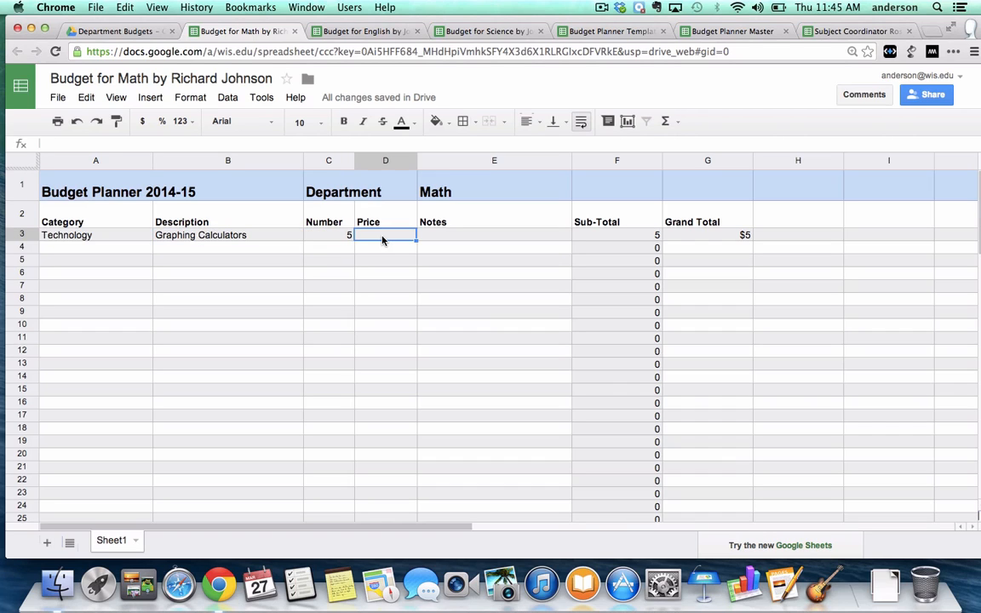
text(150)
click(455, 226)
click(455, 237)
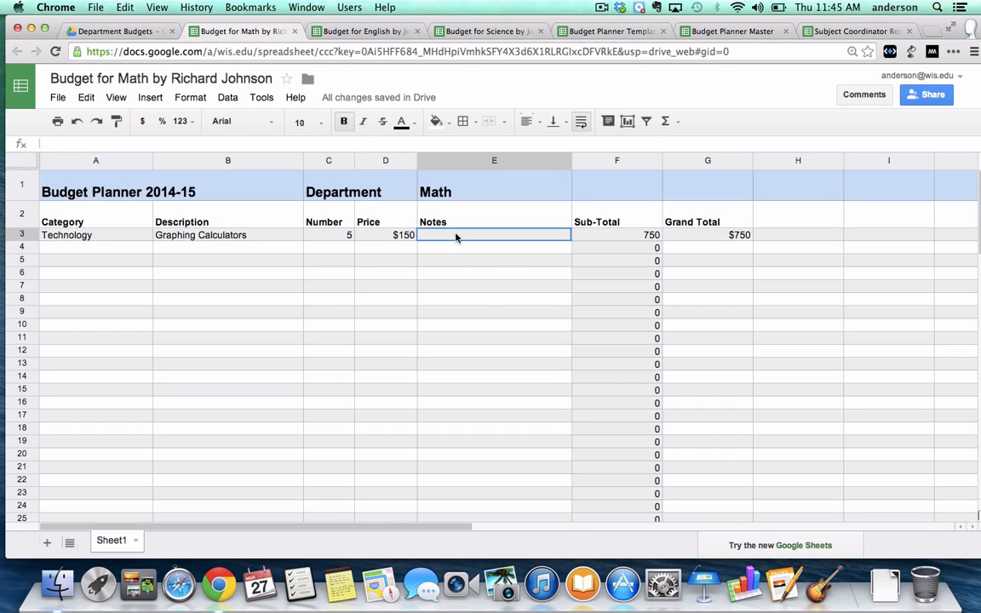
text(Spares)
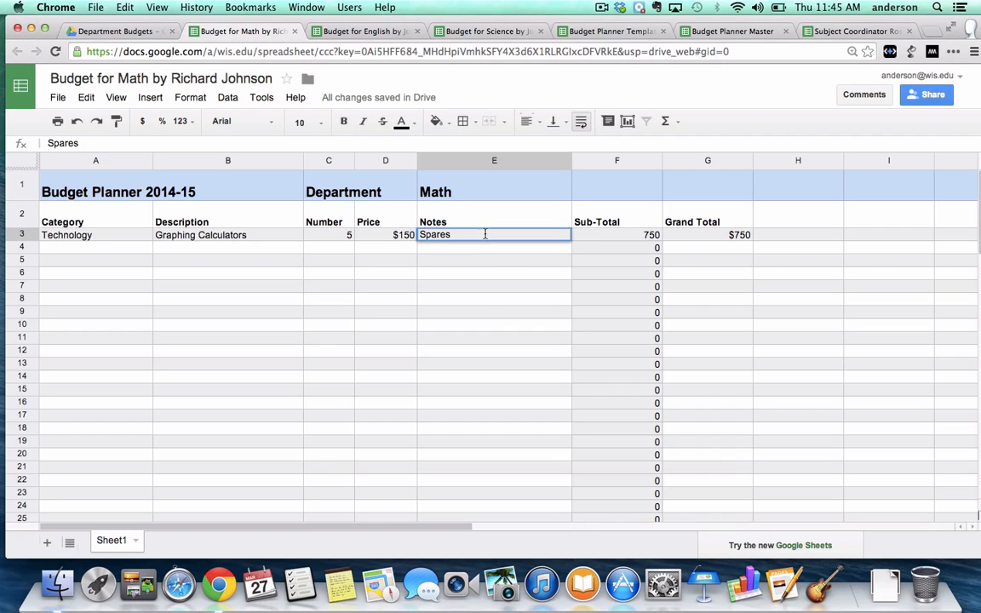
click(557, 249)
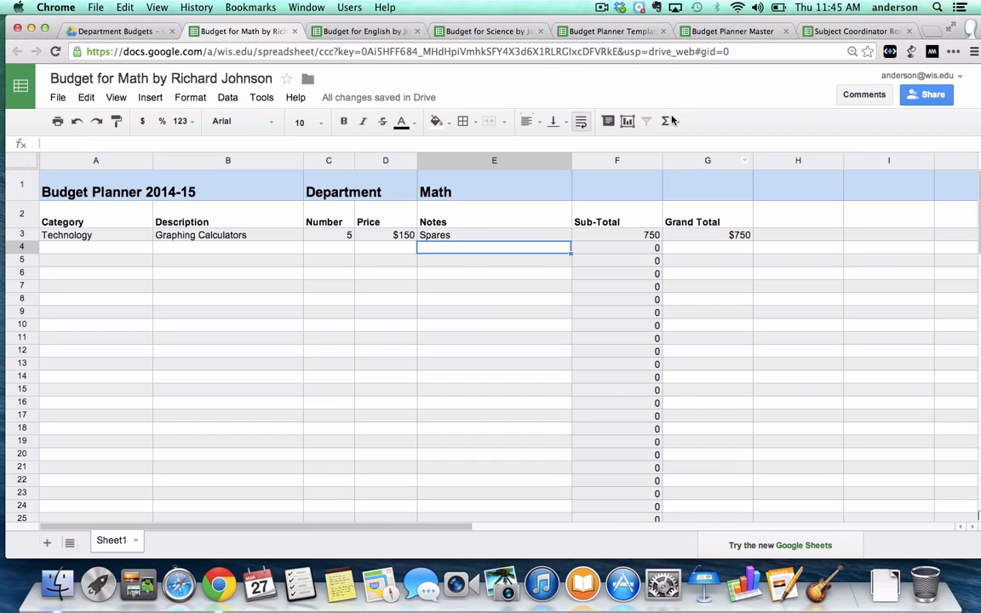
Show the Budget Planner Master's Math sheet, and copy the Math file key without the ||spreadsheet suffix from the Subject Coordinator Roster
click(718, 31)
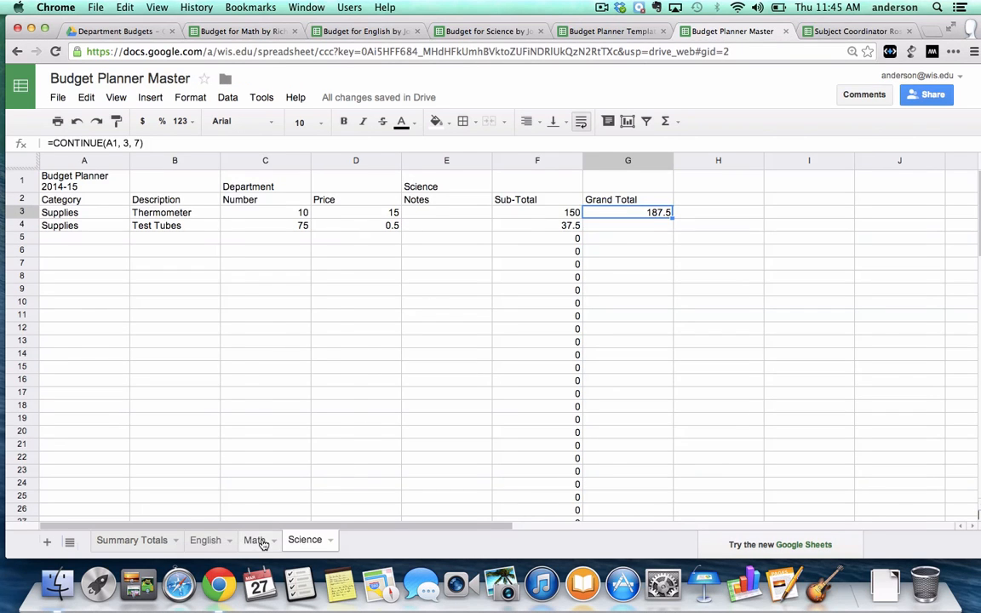
click(262, 542)
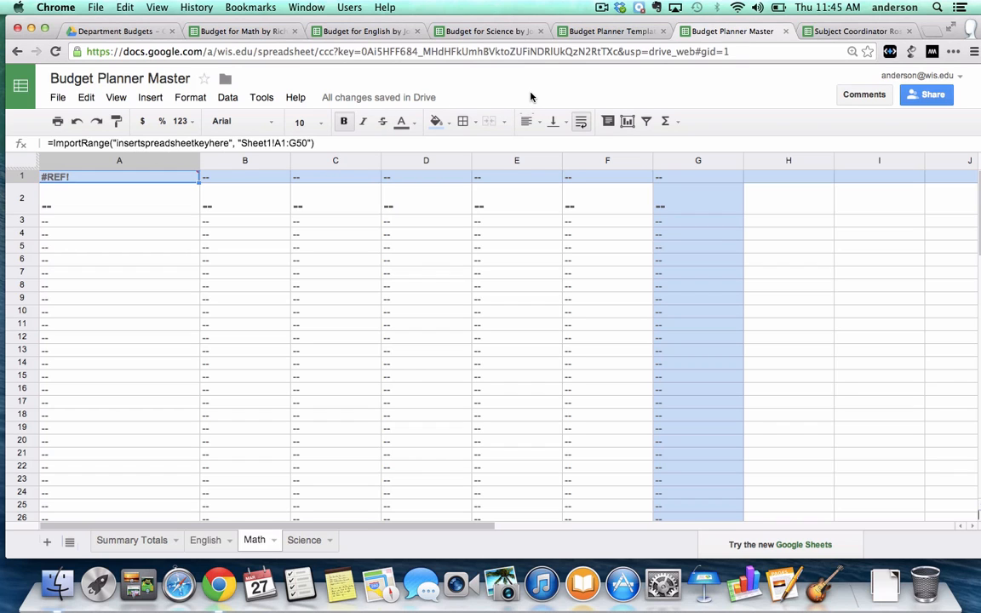
click(851, 30)
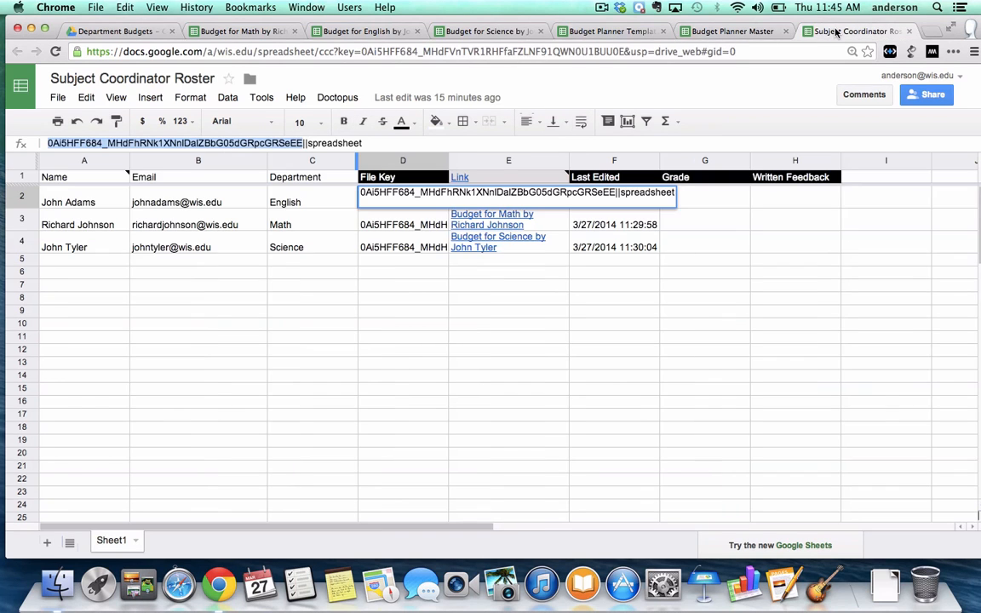
key(Return)
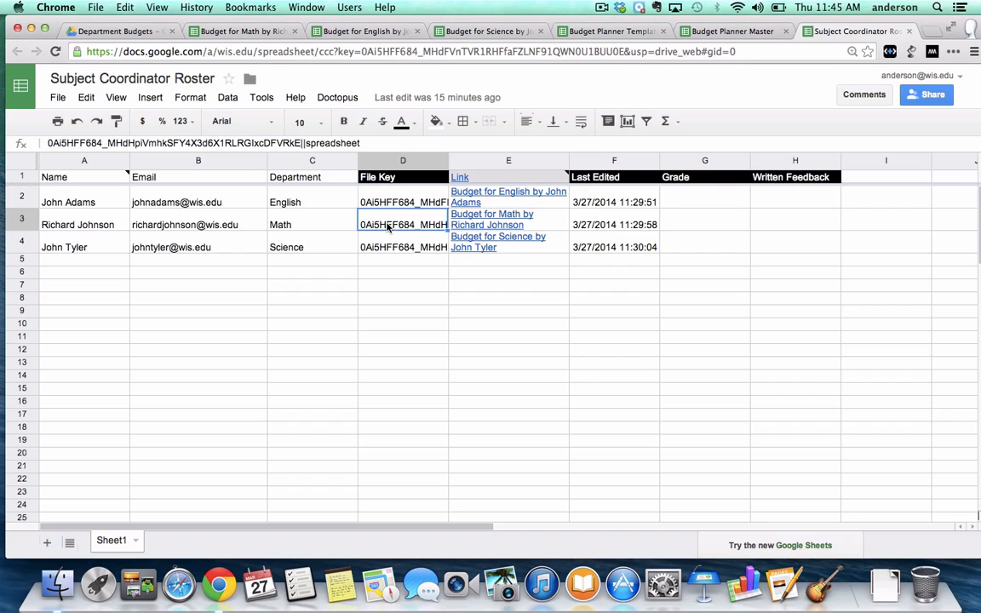
drag(301, 144, 47, 143)
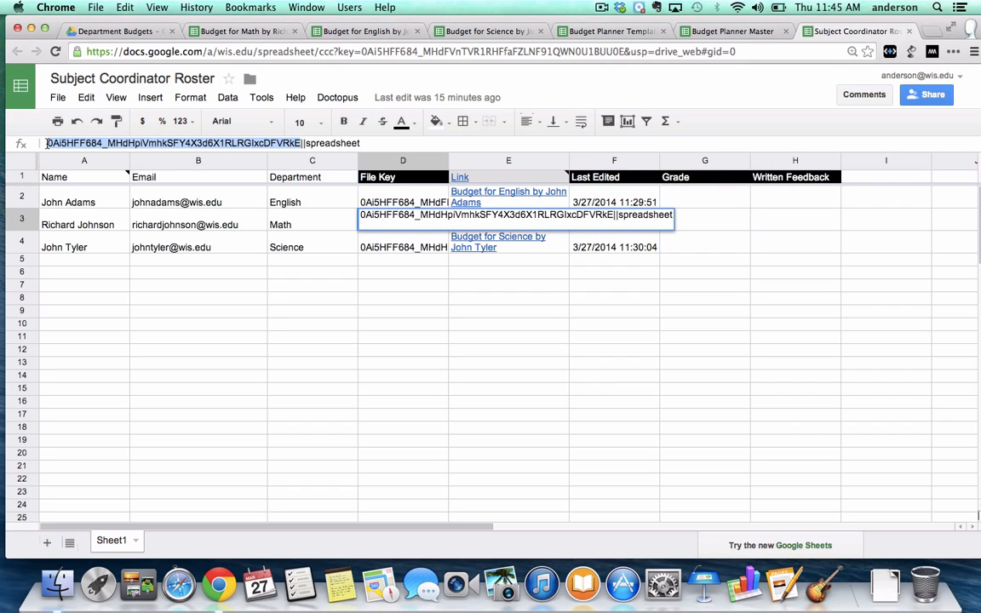
key(super+c)
Replace the insertspreadsheetkeyhere placeholder in the ImportRange formula on the Budget Planner Master's Math sheet with the copied file key
click(714, 31)
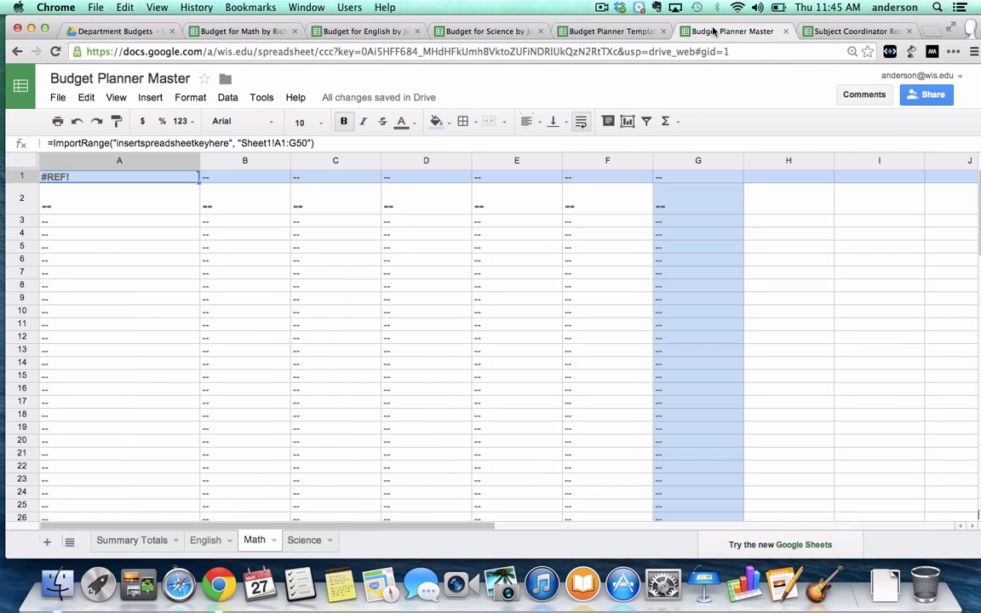
click(199, 143)
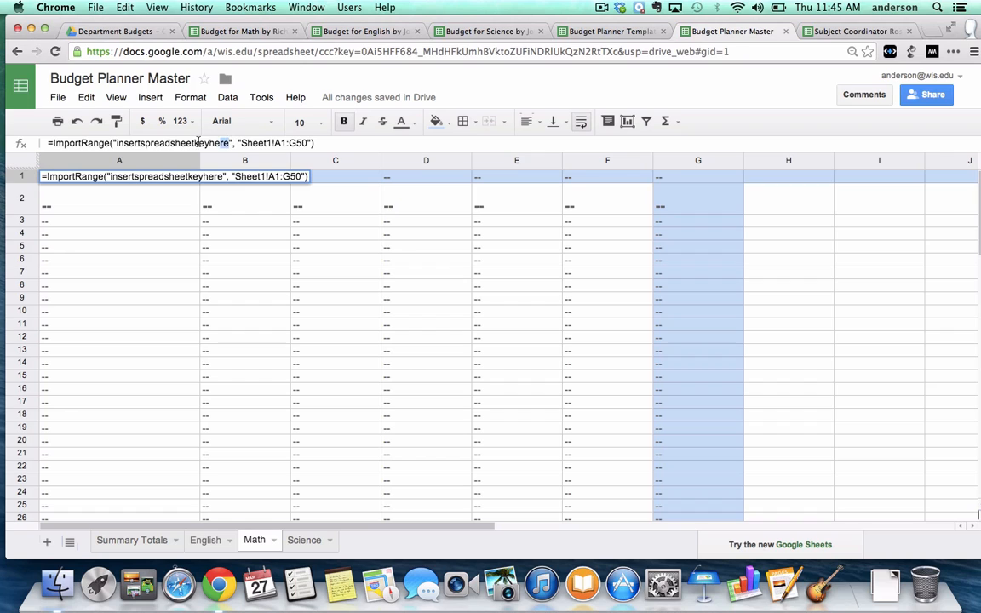
drag(198, 143, 117, 143)
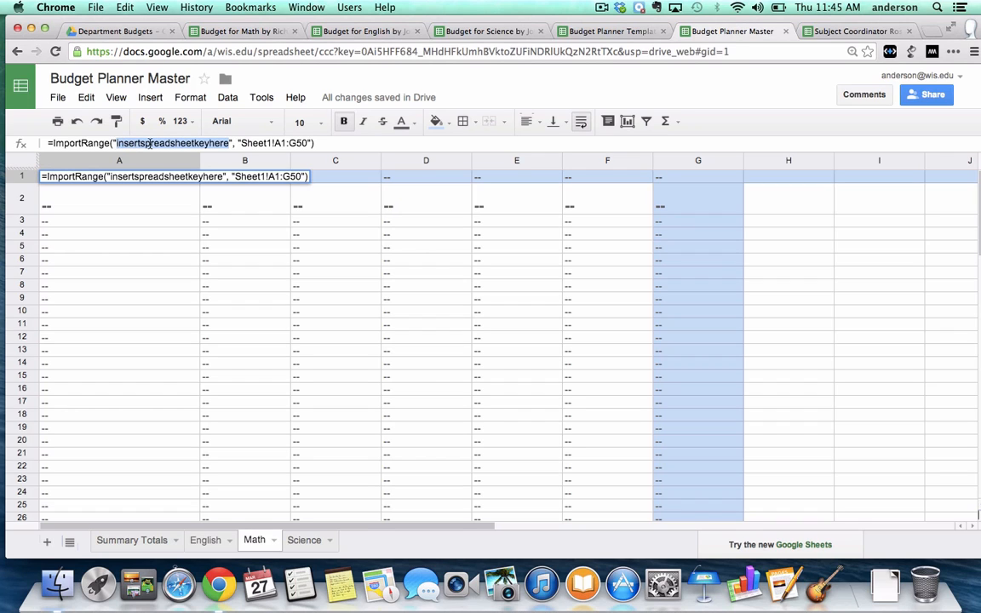
key(ctrl+v)
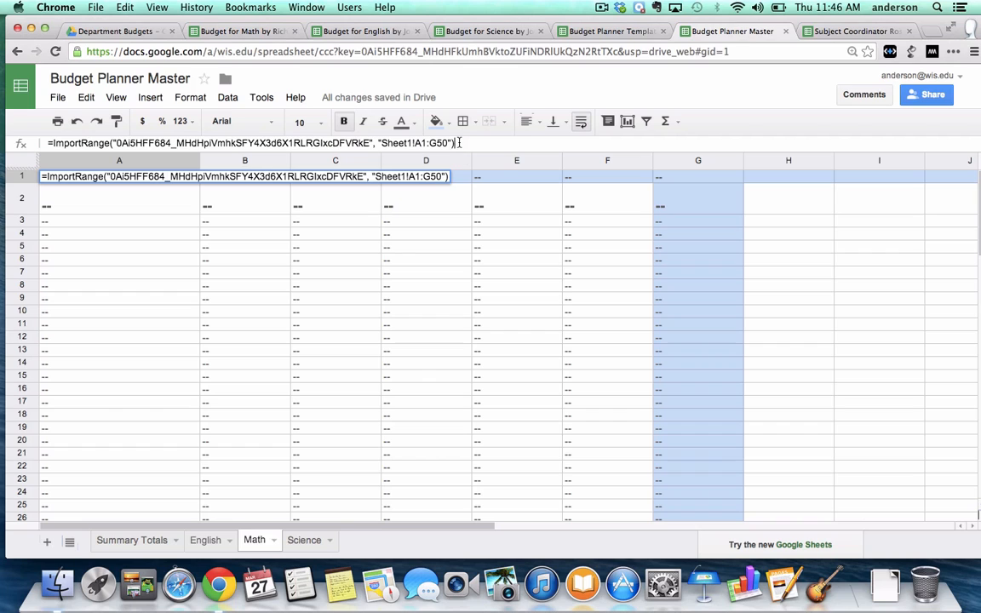
key(Return)
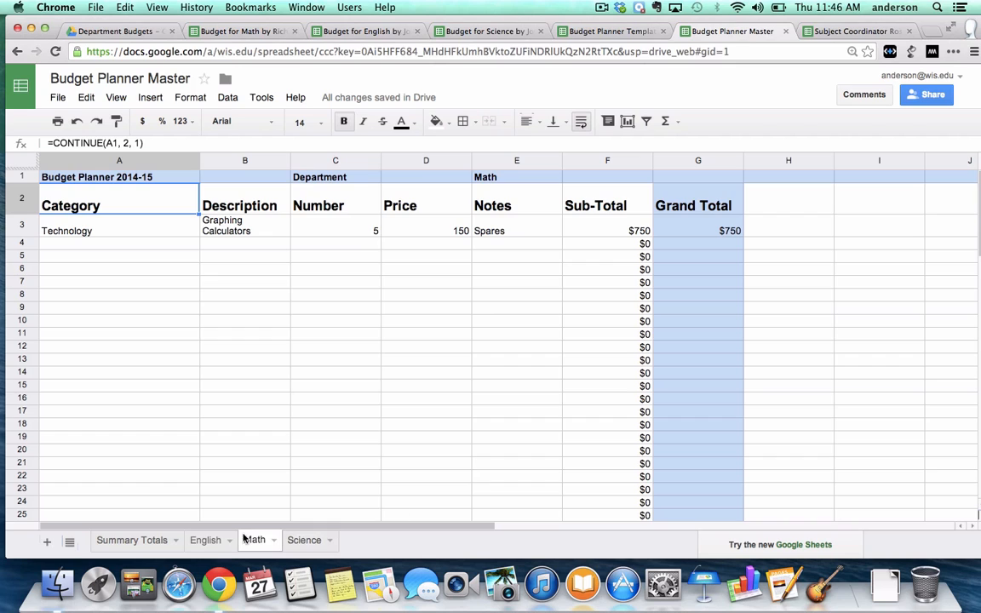
Check the imported budgets on the English, Math and Science sheets and the department totals on the Summary Totals sheet
click(205, 542)
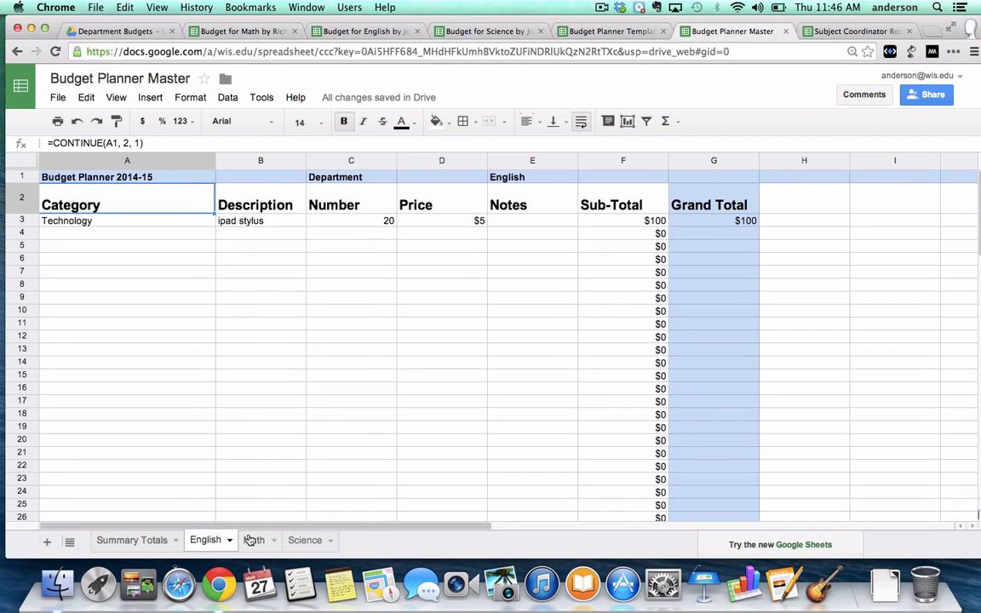
click(256, 540)
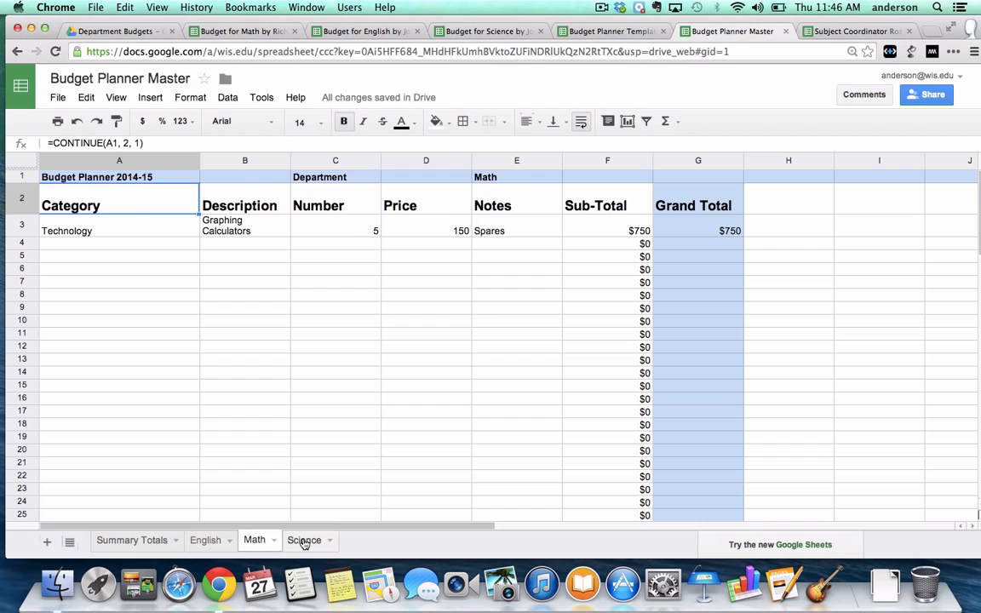
click(305, 542)
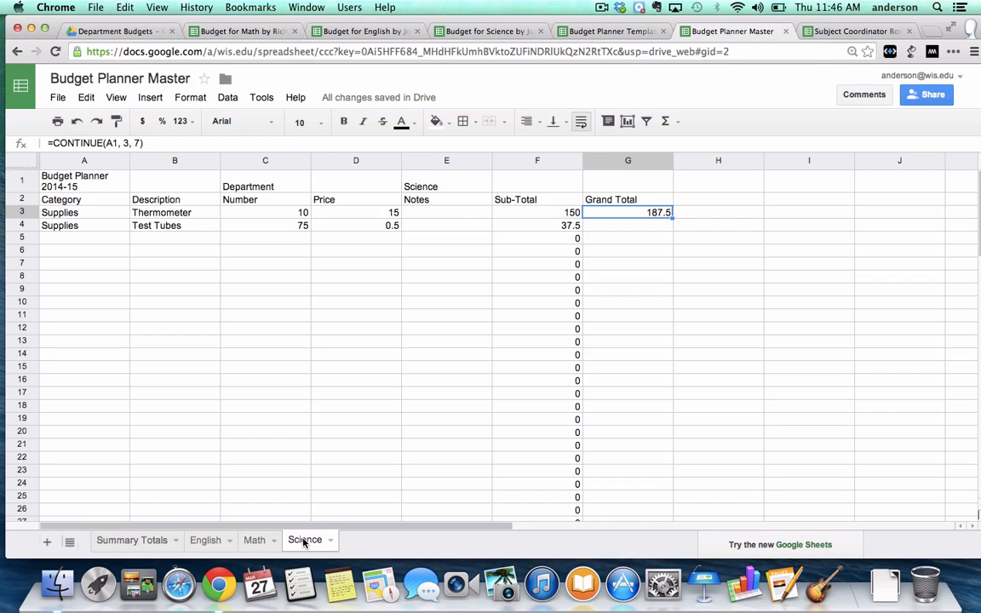
click(116, 539)
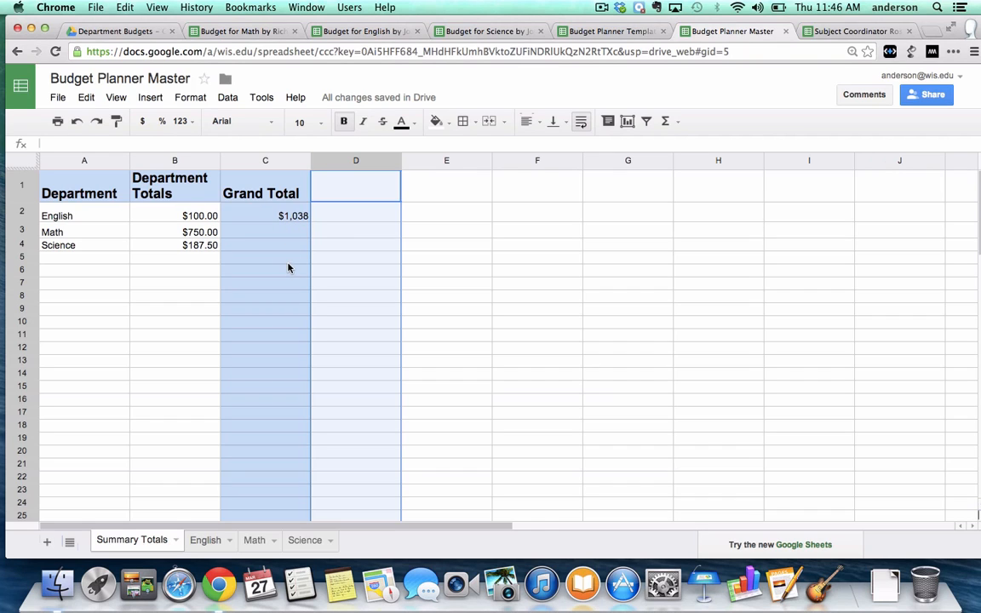
Format the Grand Total column on the Summary Totals sheet as currency with two decimals ($1,000.12)
right_click(273, 160)
click(256, 161)
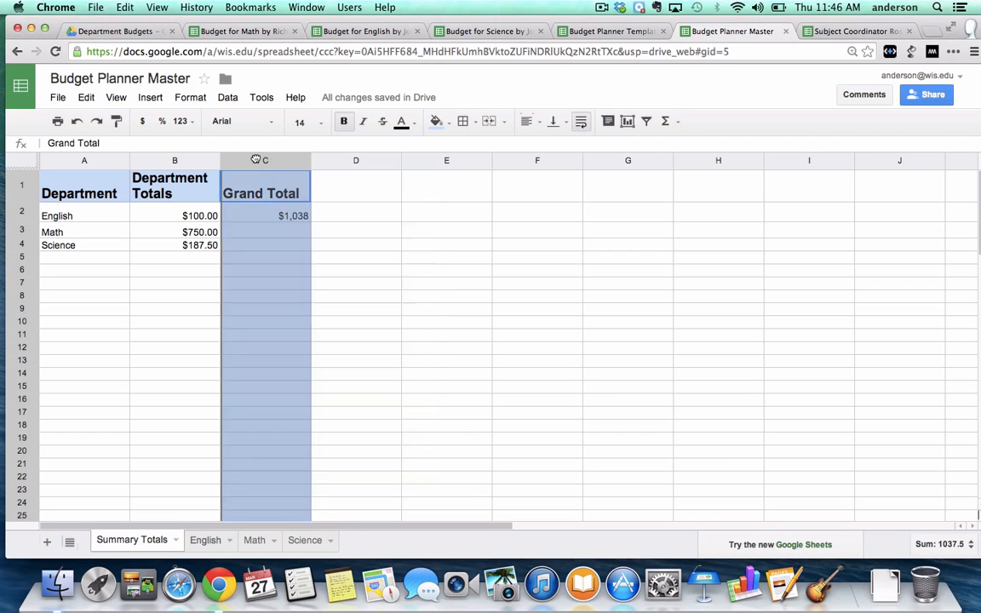
click(191, 97)
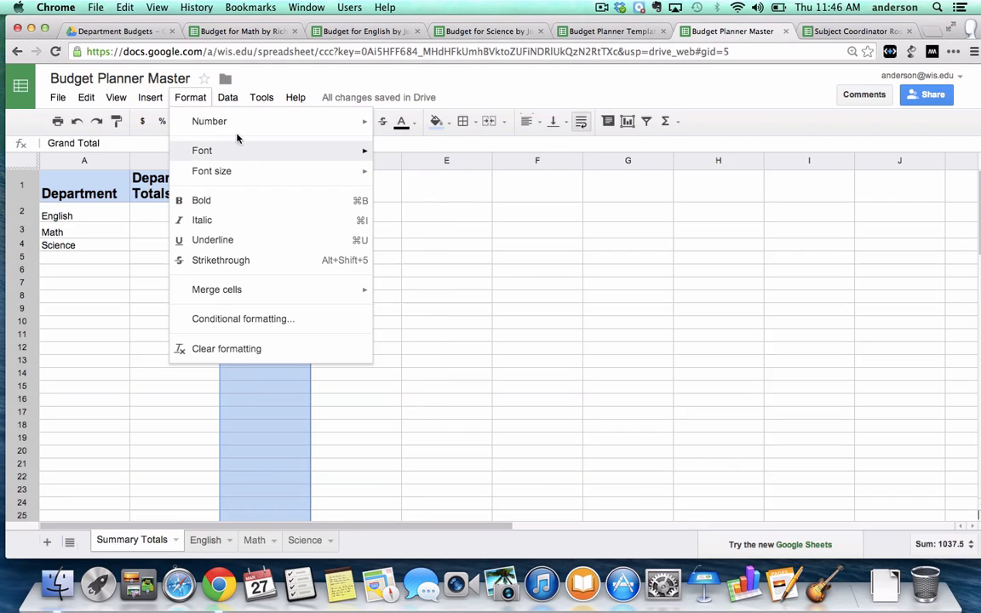
mouse_move(242, 150)
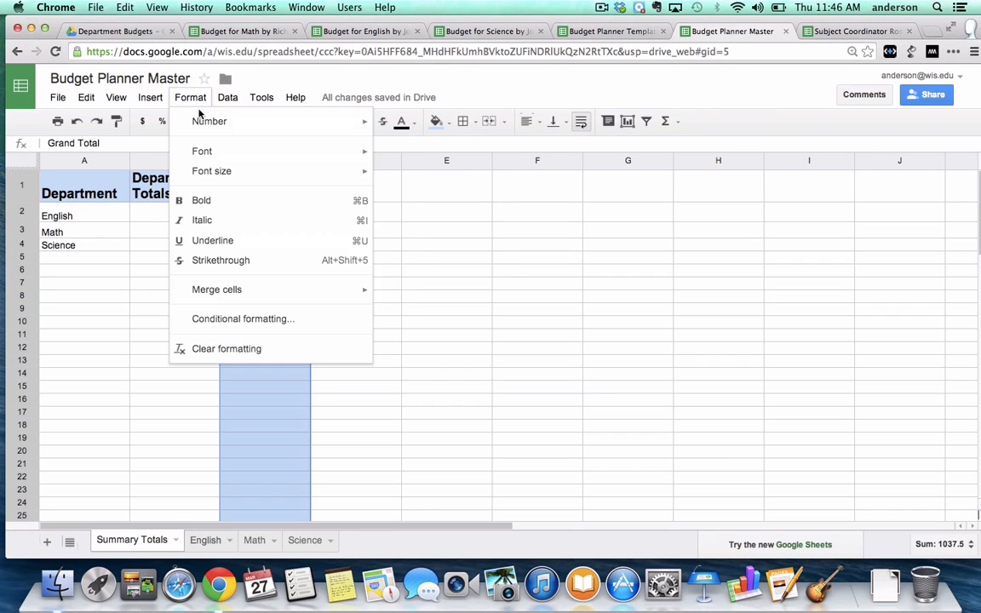
mouse_move(245, 123)
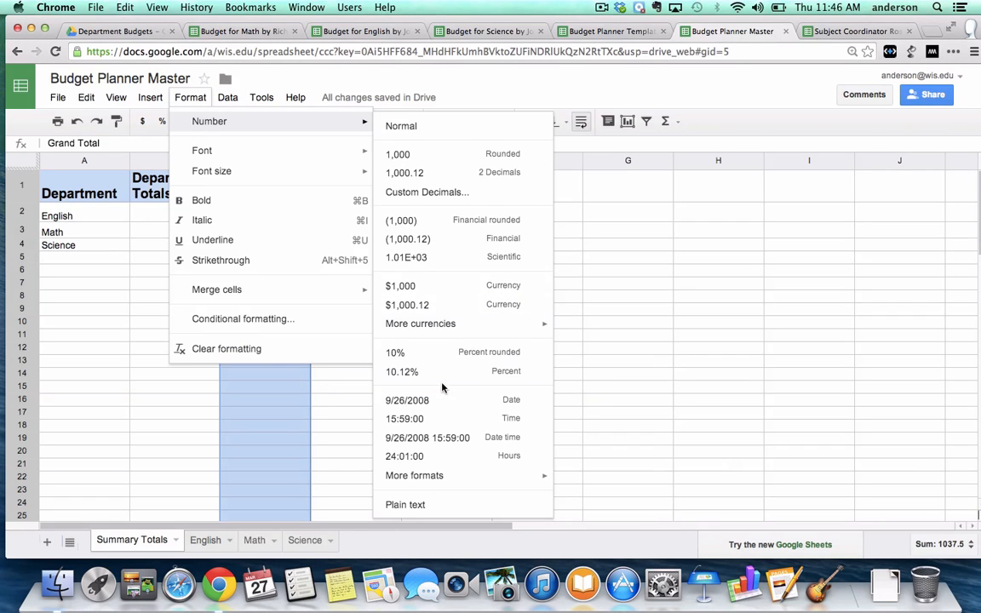
click(426, 286)
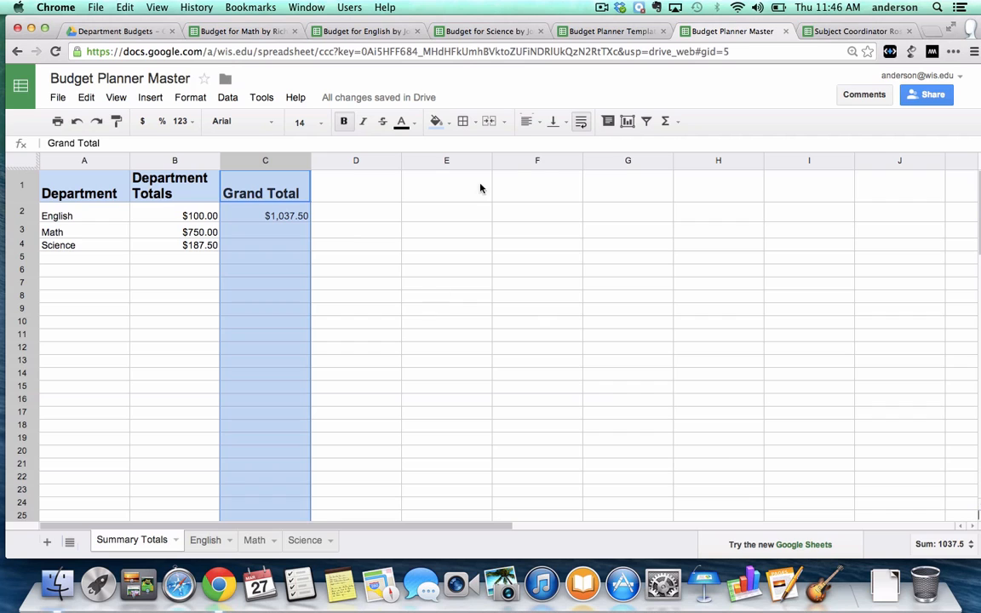
Review the Department and Department Totals columns, then each department's budget sheet, and return to the Summary Totals sheet
click(89, 158)
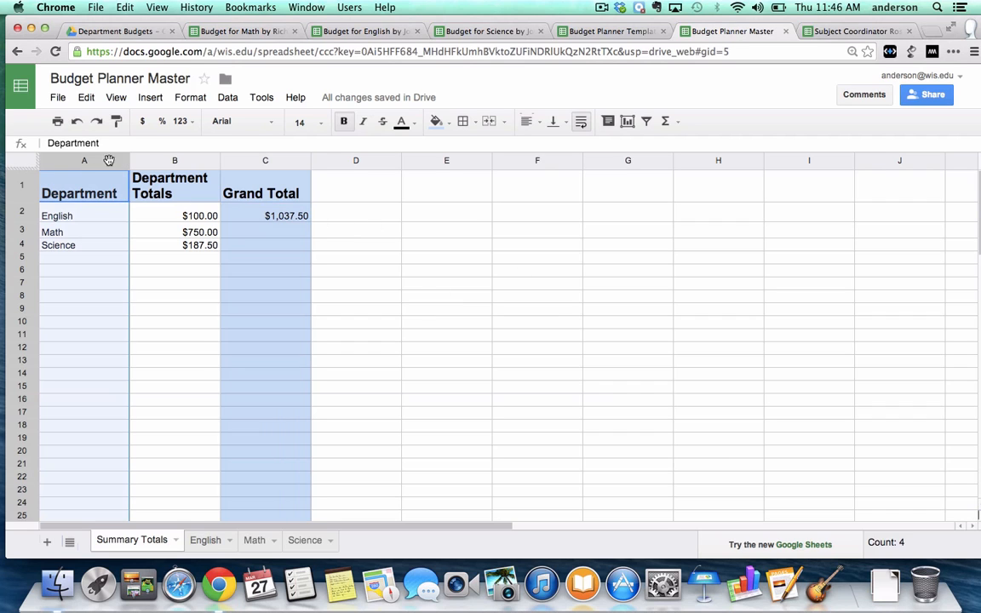
click(162, 160)
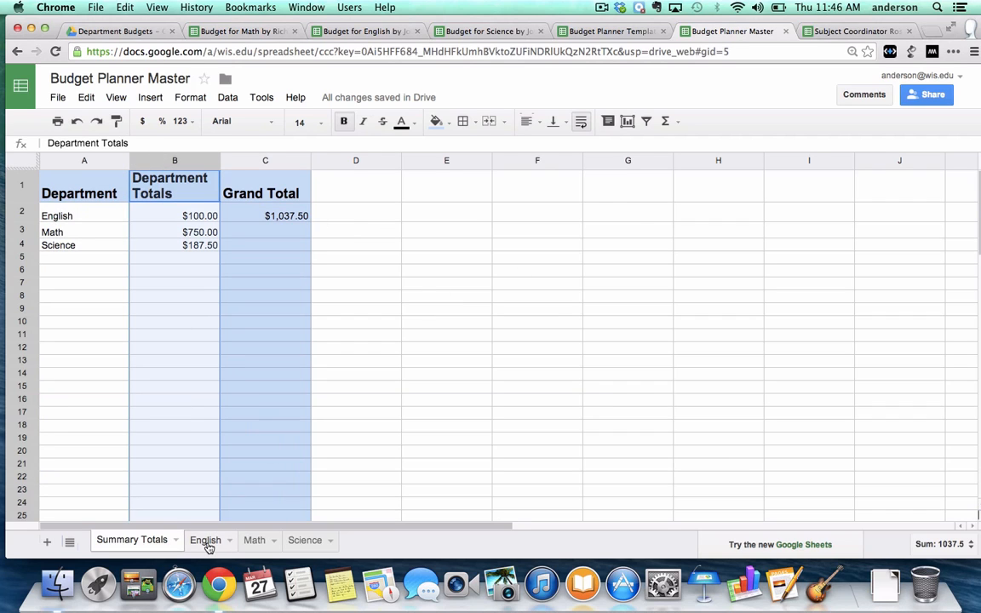
click(207, 544)
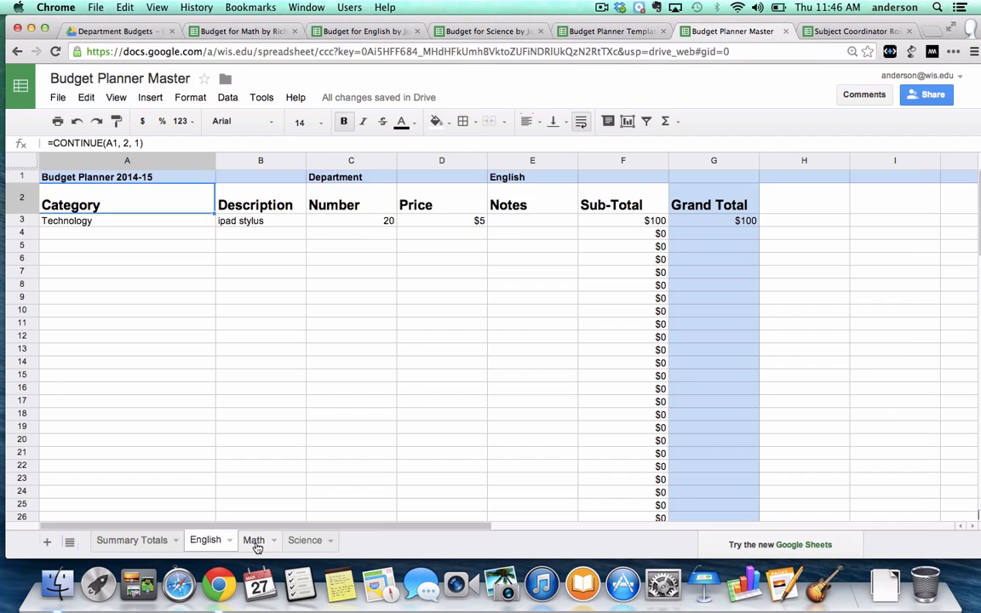
click(257, 547)
click(302, 545)
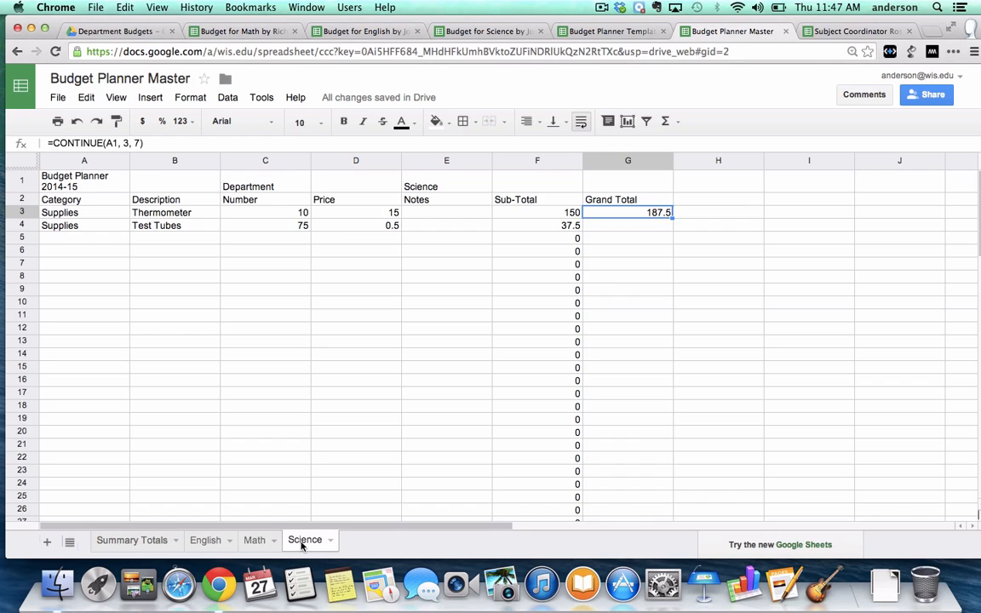
click(252, 540)
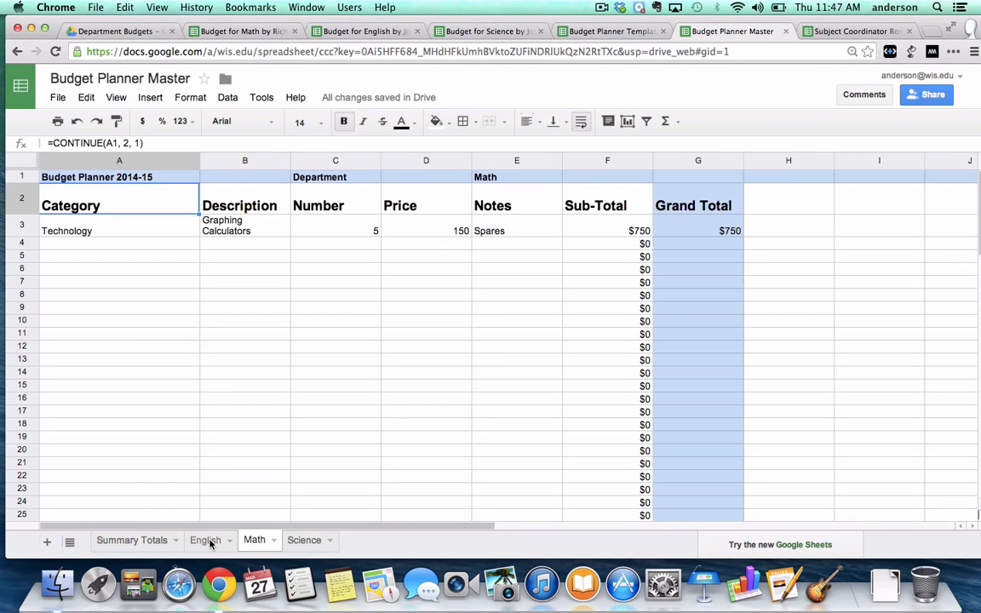
click(209, 542)
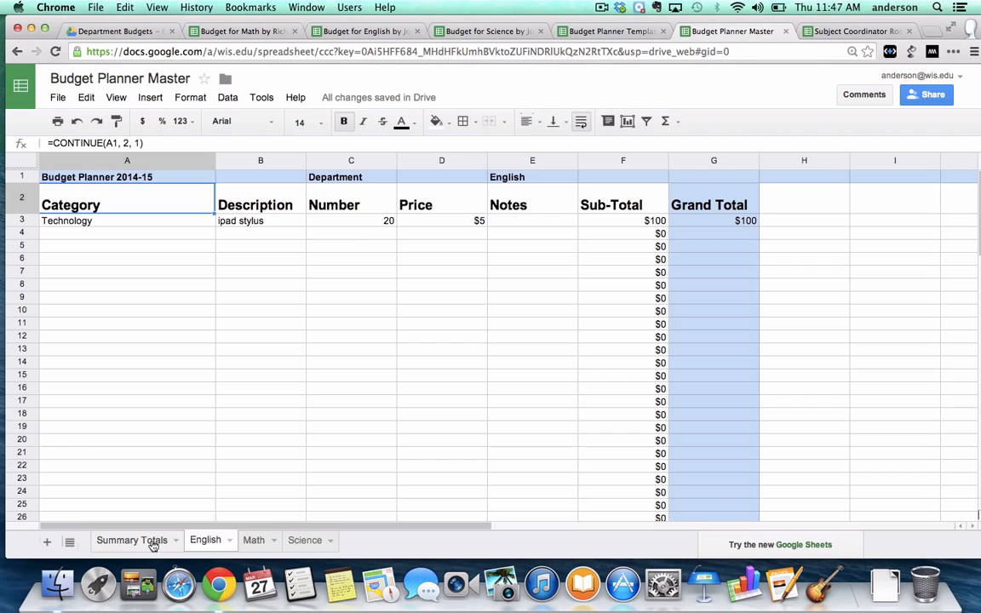
click(153, 543)
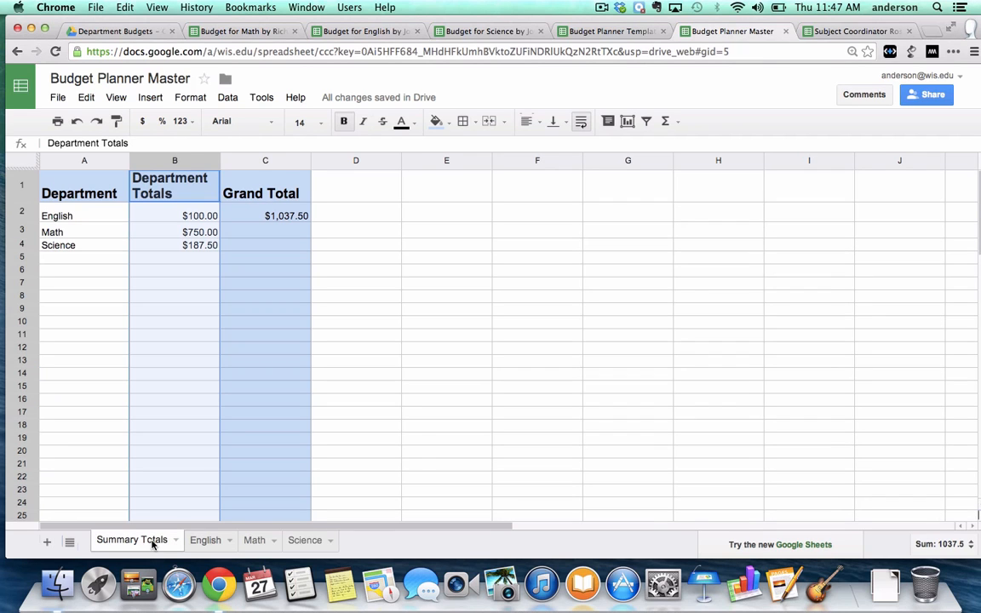